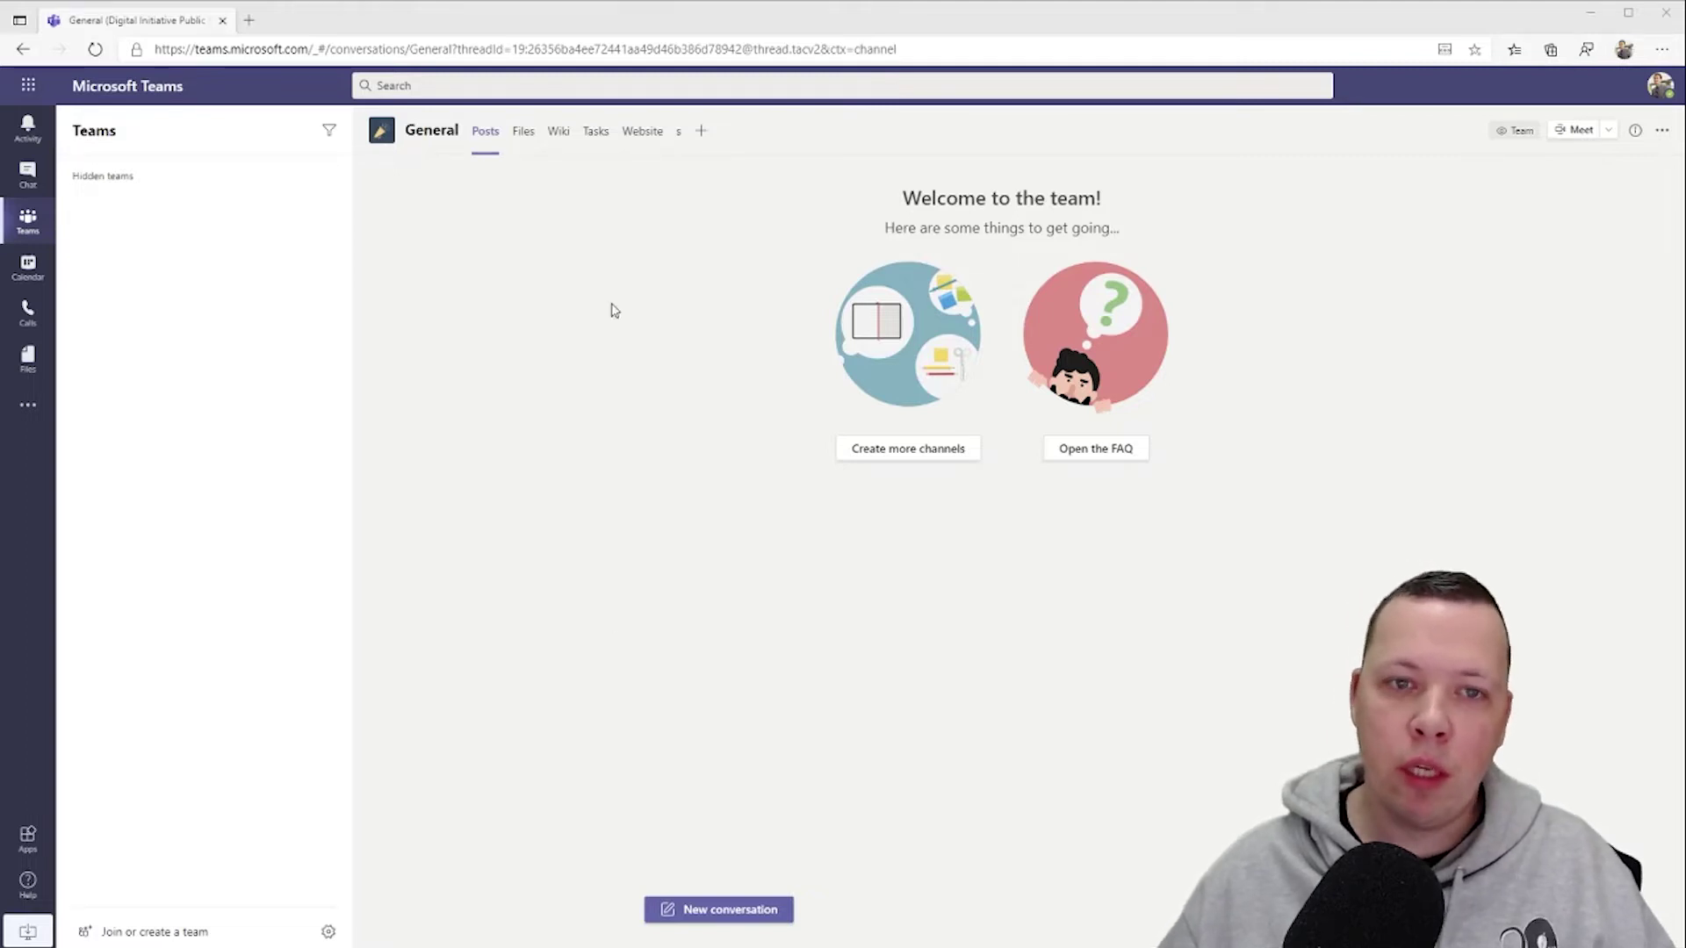
Create a private team named 'My Workspace' from scratch, skipping member invitations.
{"action": "left_click", "coordinate": [150, 932]}
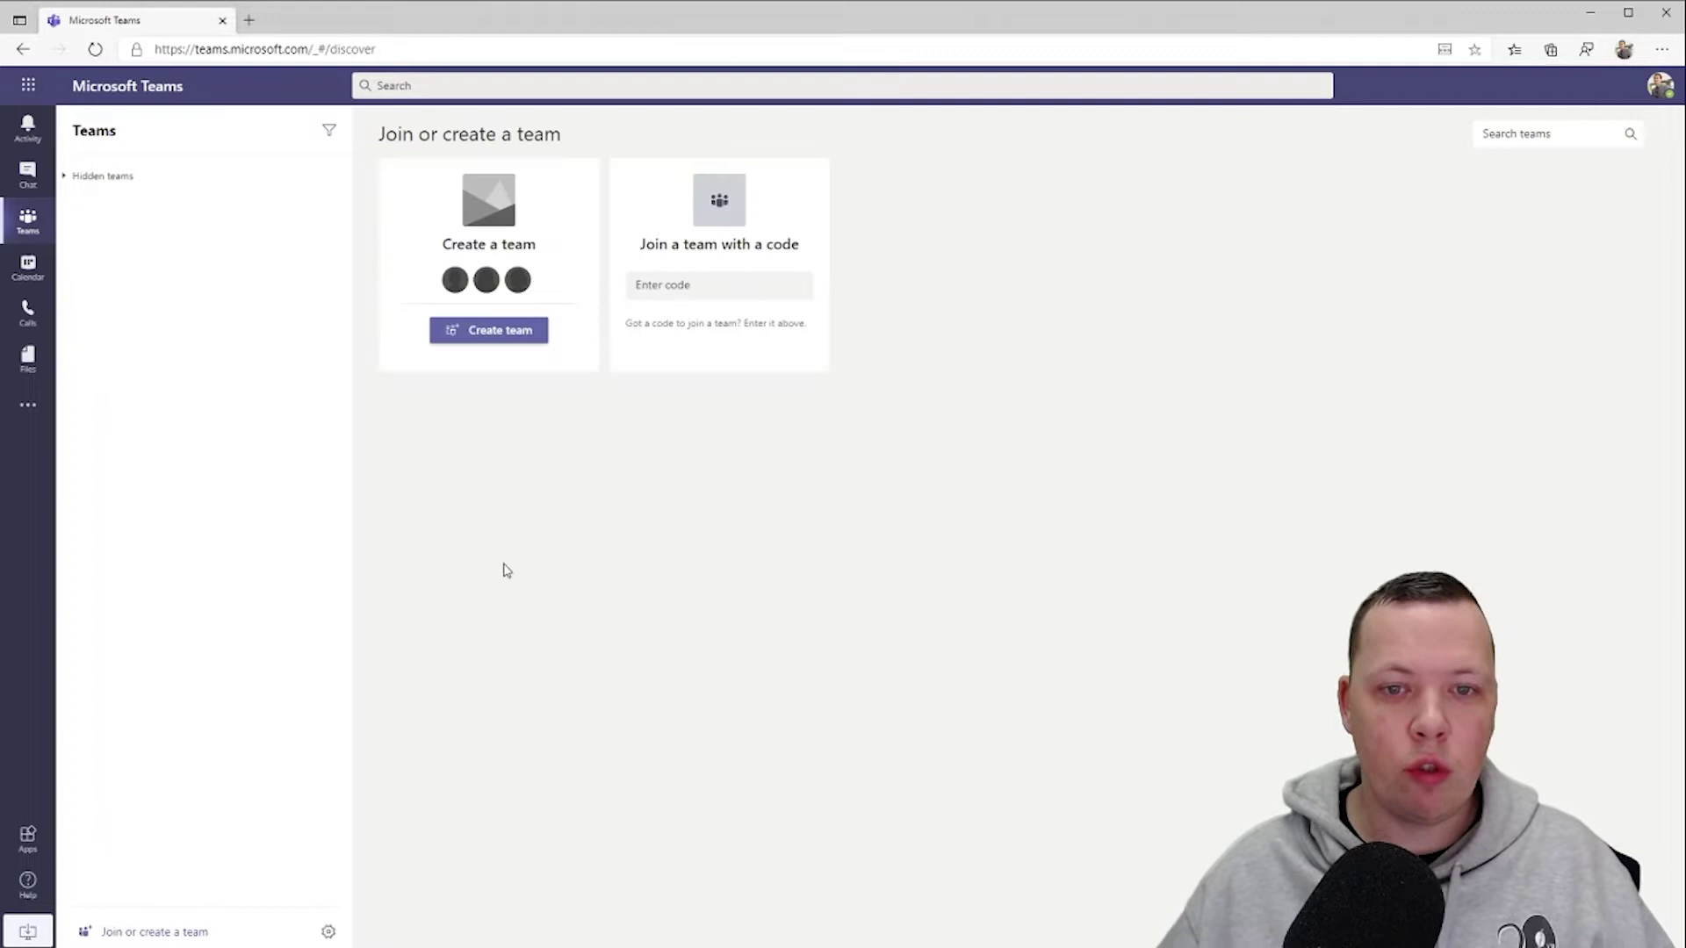
{"action": "left_click", "coordinate": [482, 339]}
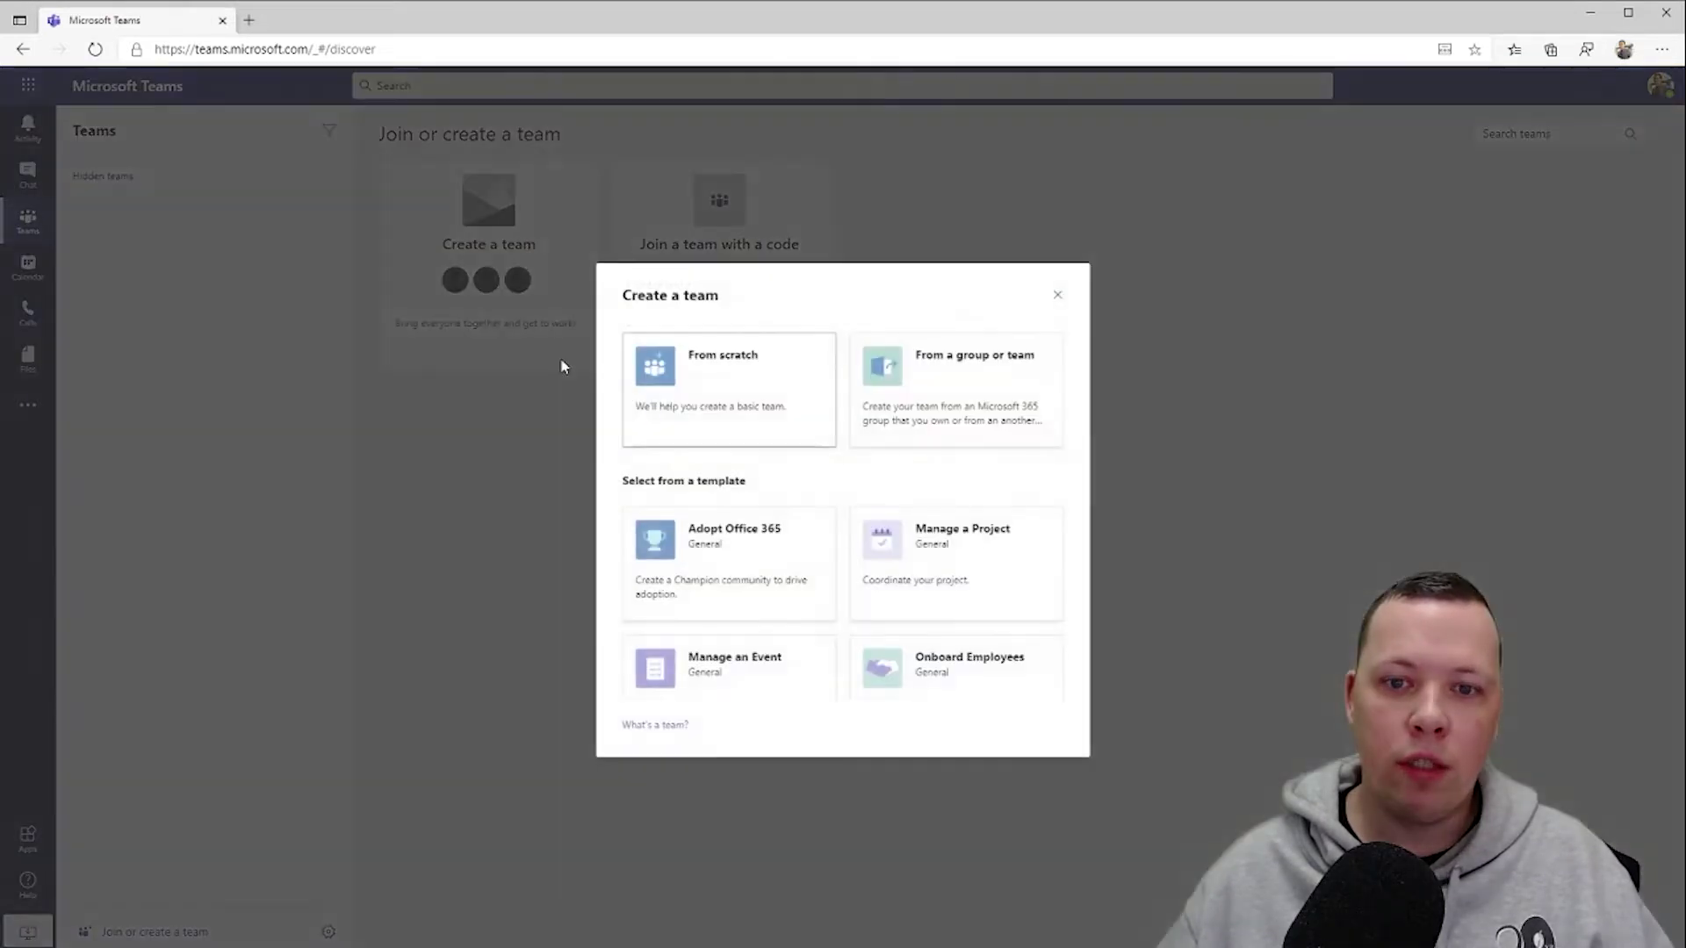
{"action": "left_click", "coordinate": [705, 391]}
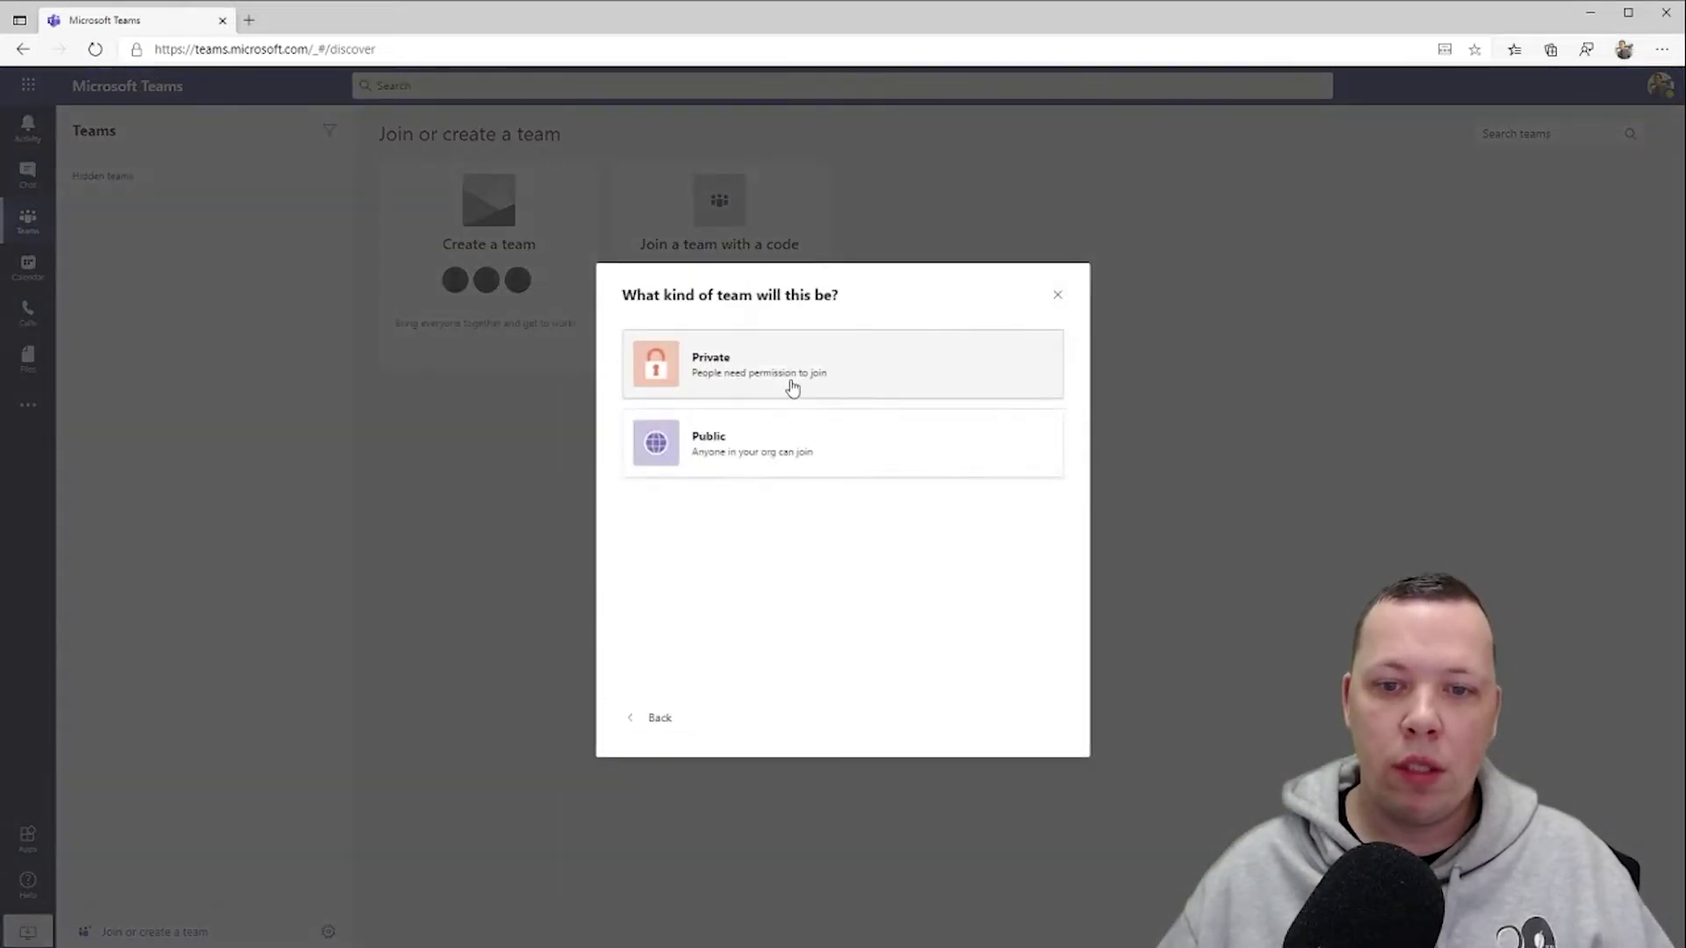
{"action": "left_click", "coordinate": [790, 378]}
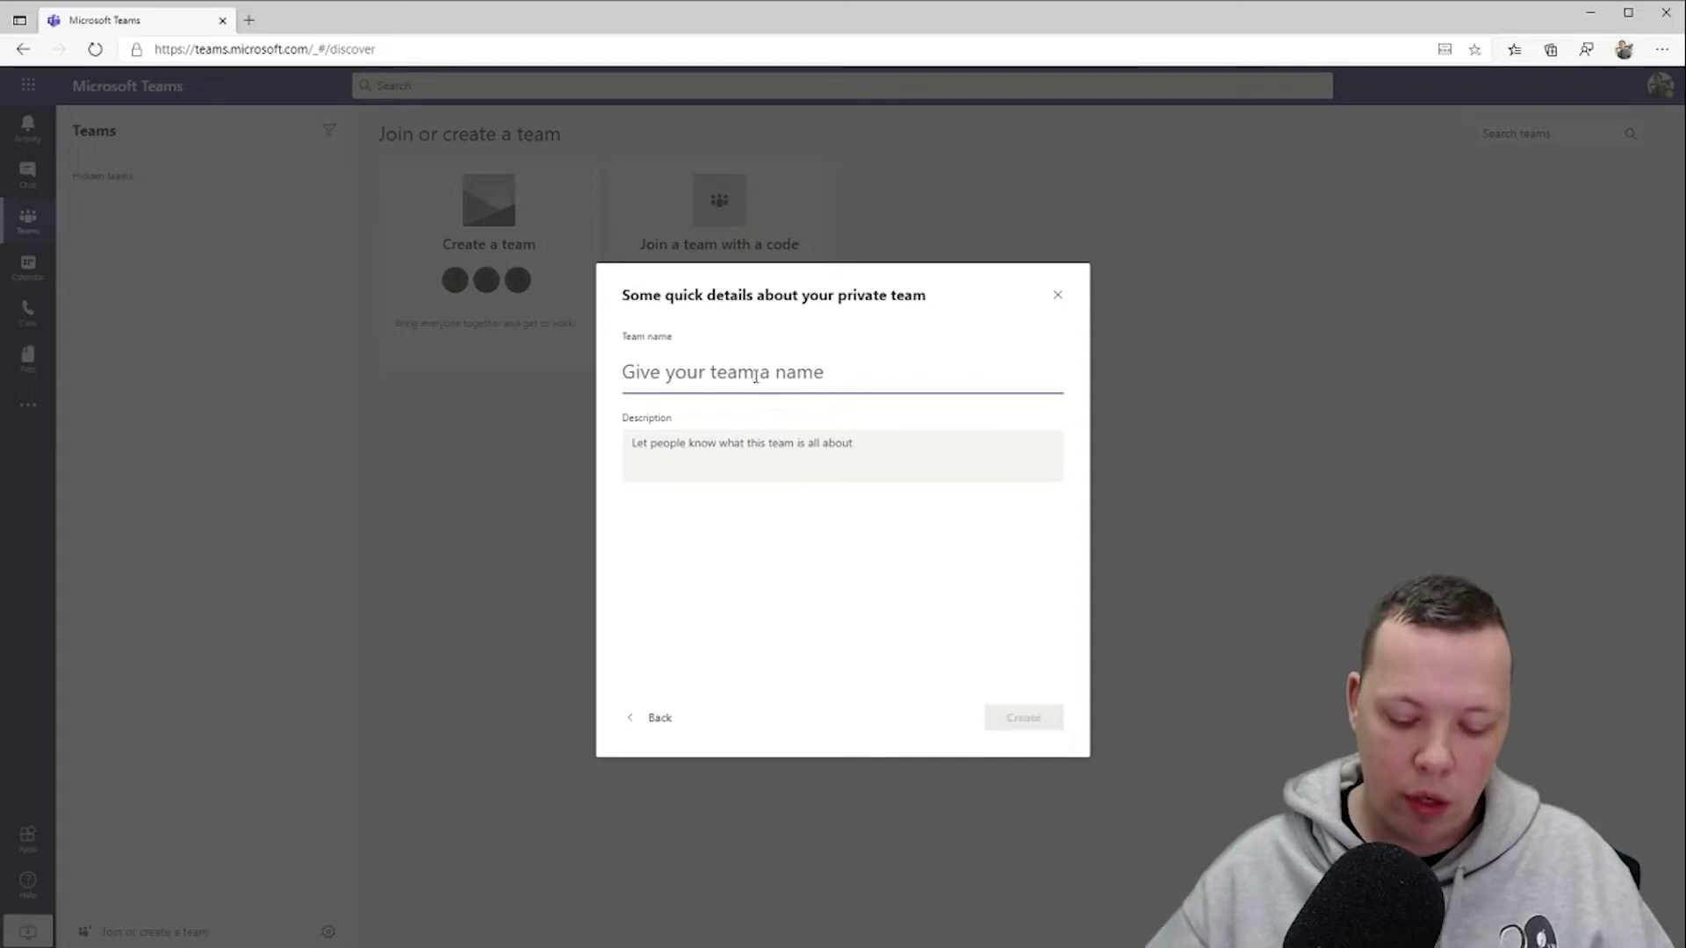
{"action": "type", "text": "My Workspace"}
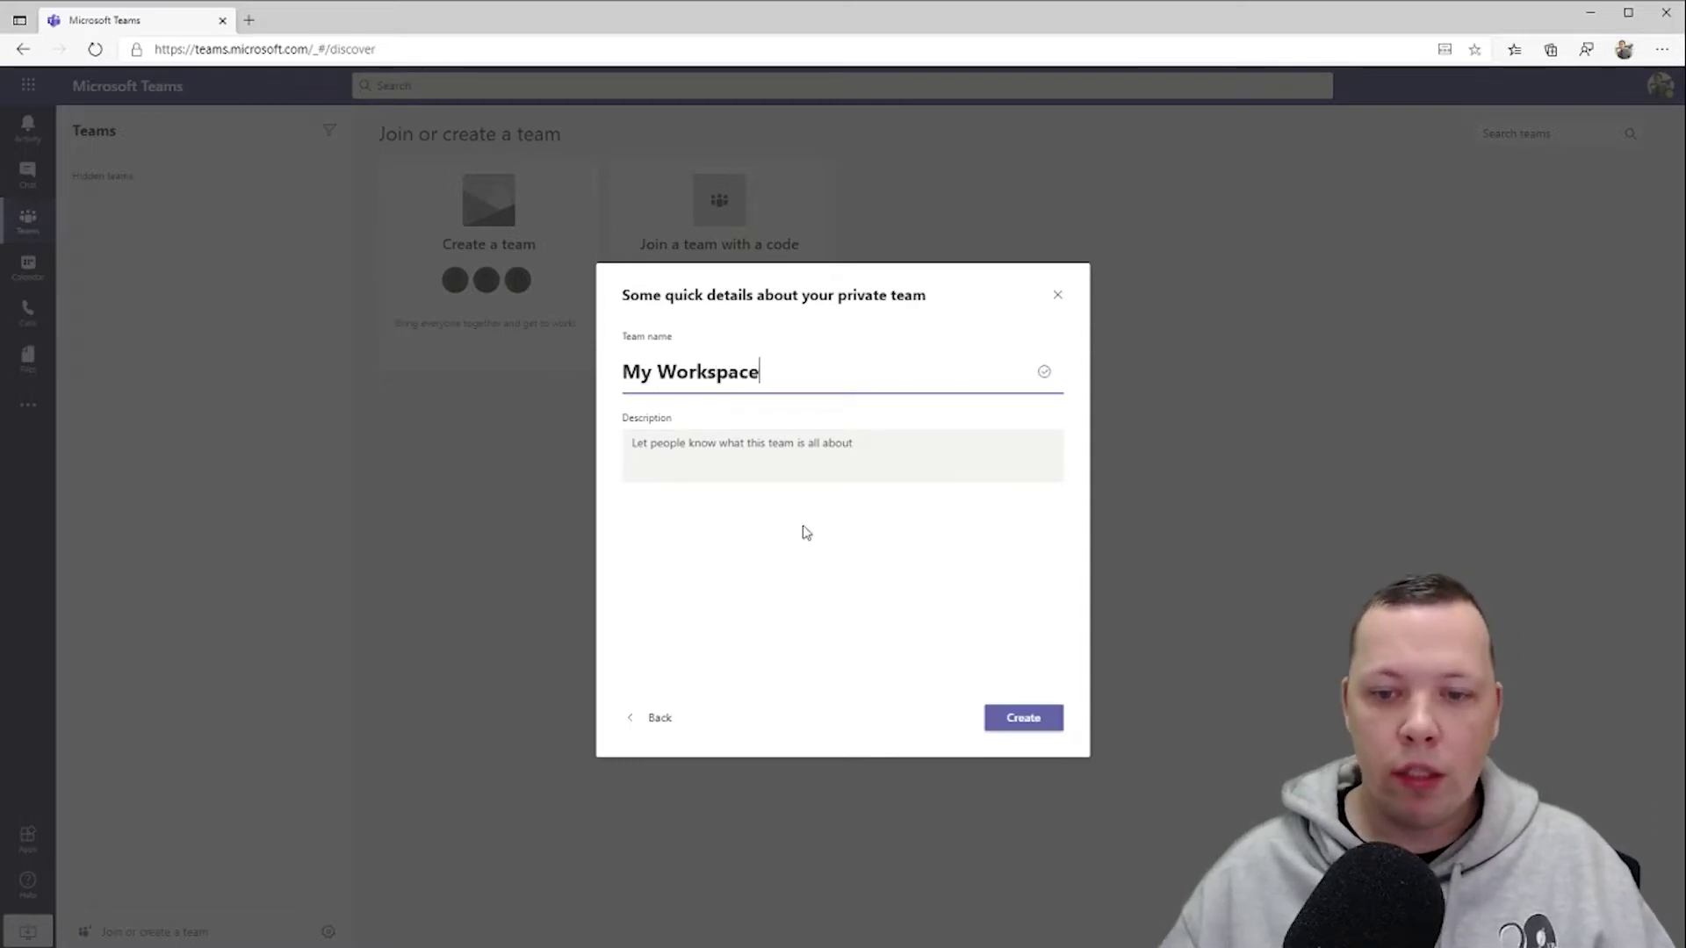
{"action": "left_click", "coordinate": [1049, 717]}
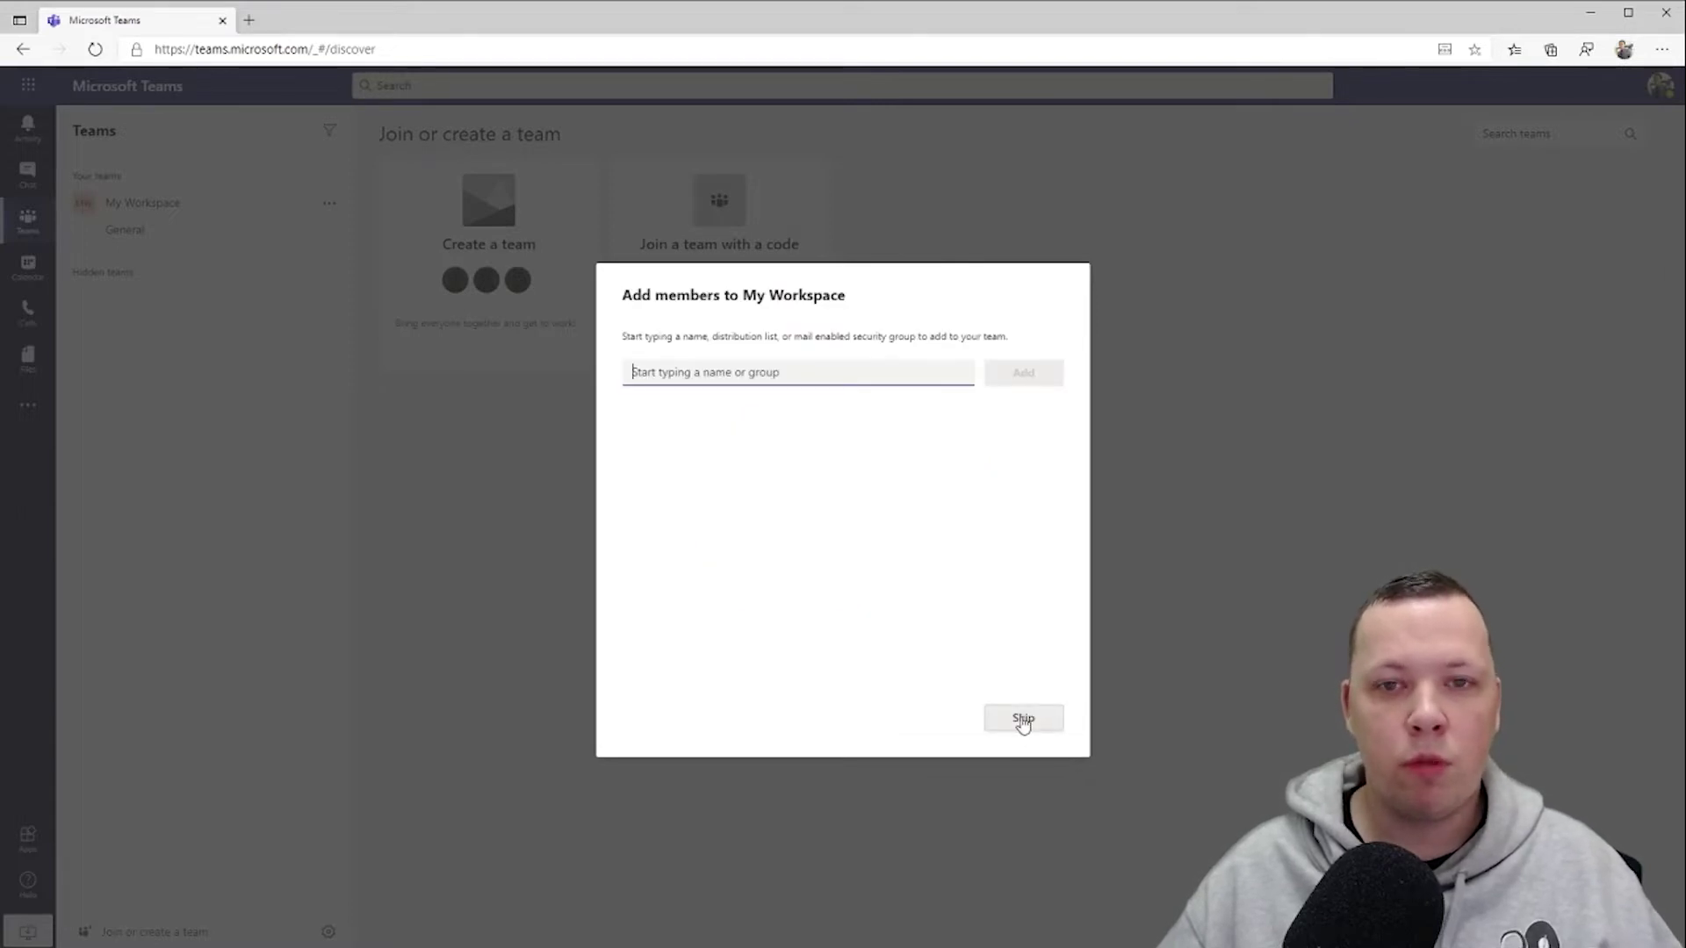
{"action": "left_click", "coordinate": [1022, 718]}
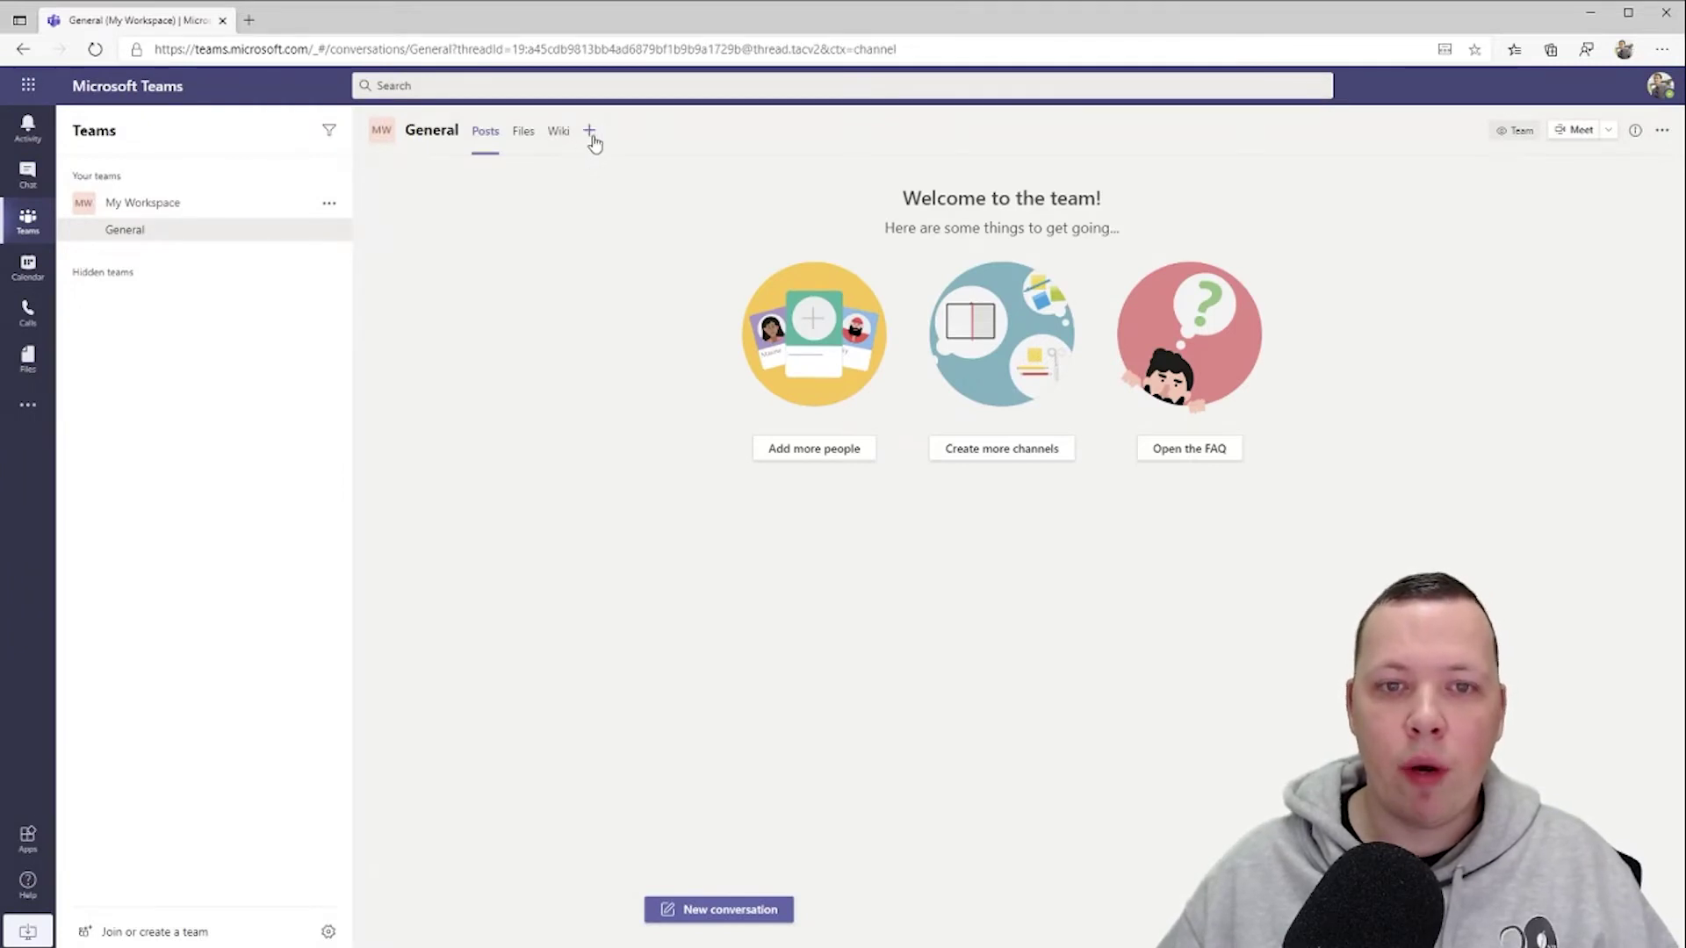
Add a Planner tab named Tasks to the General channel without posting about it.
{"action": "left_click", "coordinate": [591, 134]}
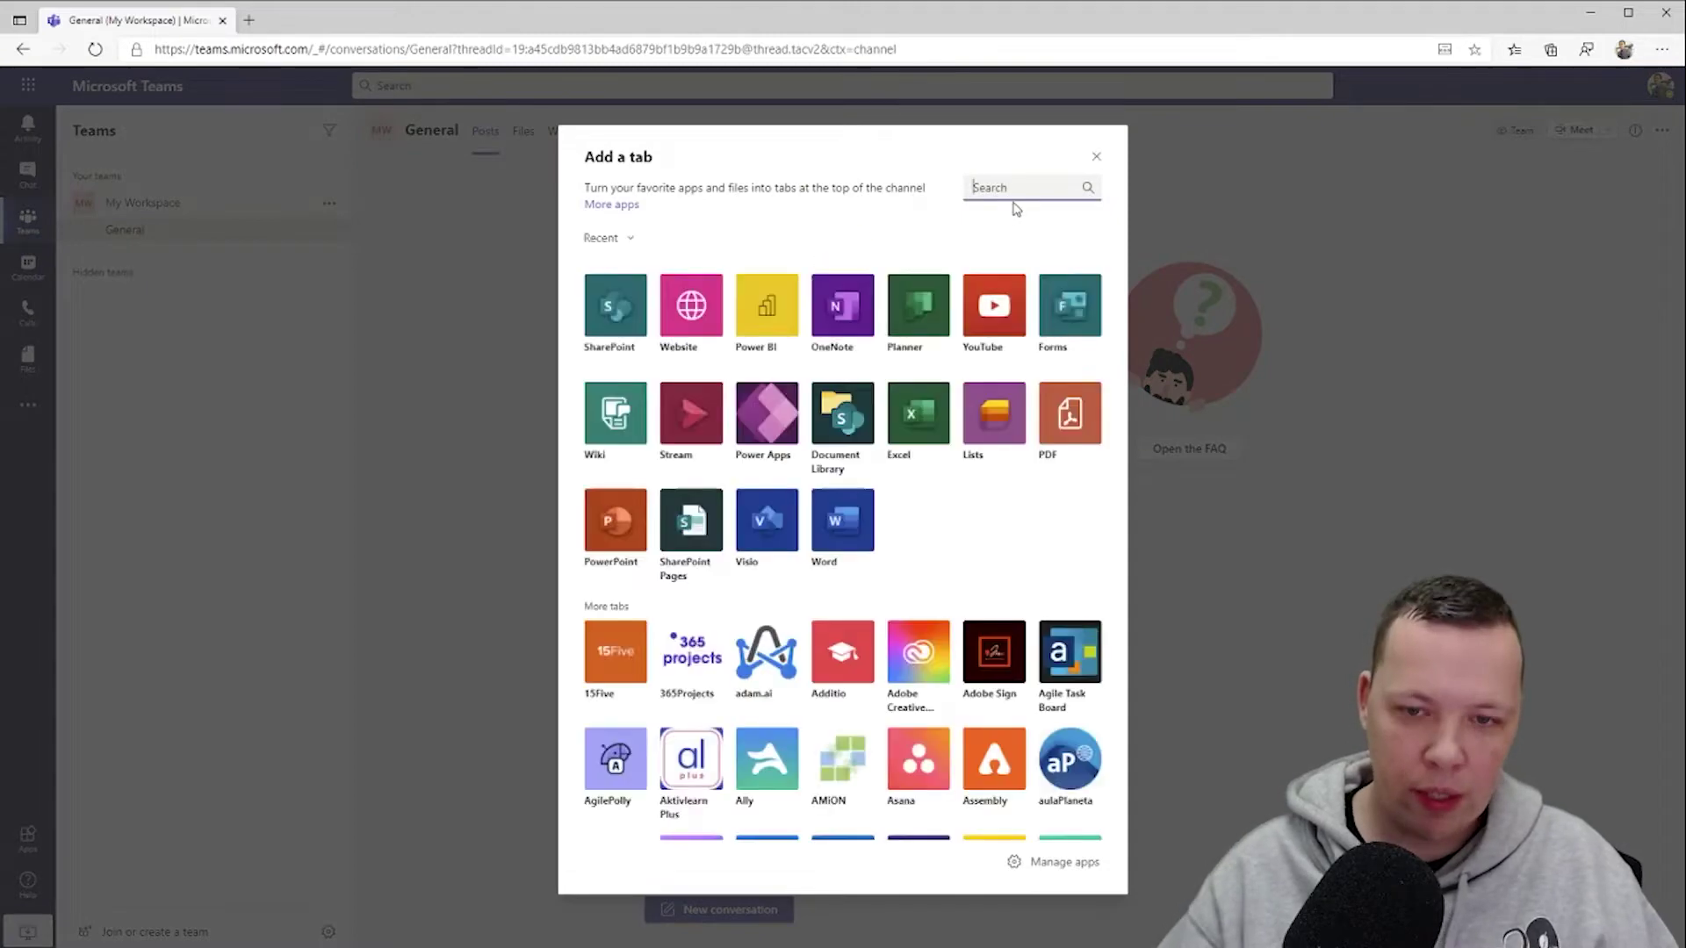
{"action": "type", "text": "plann"}
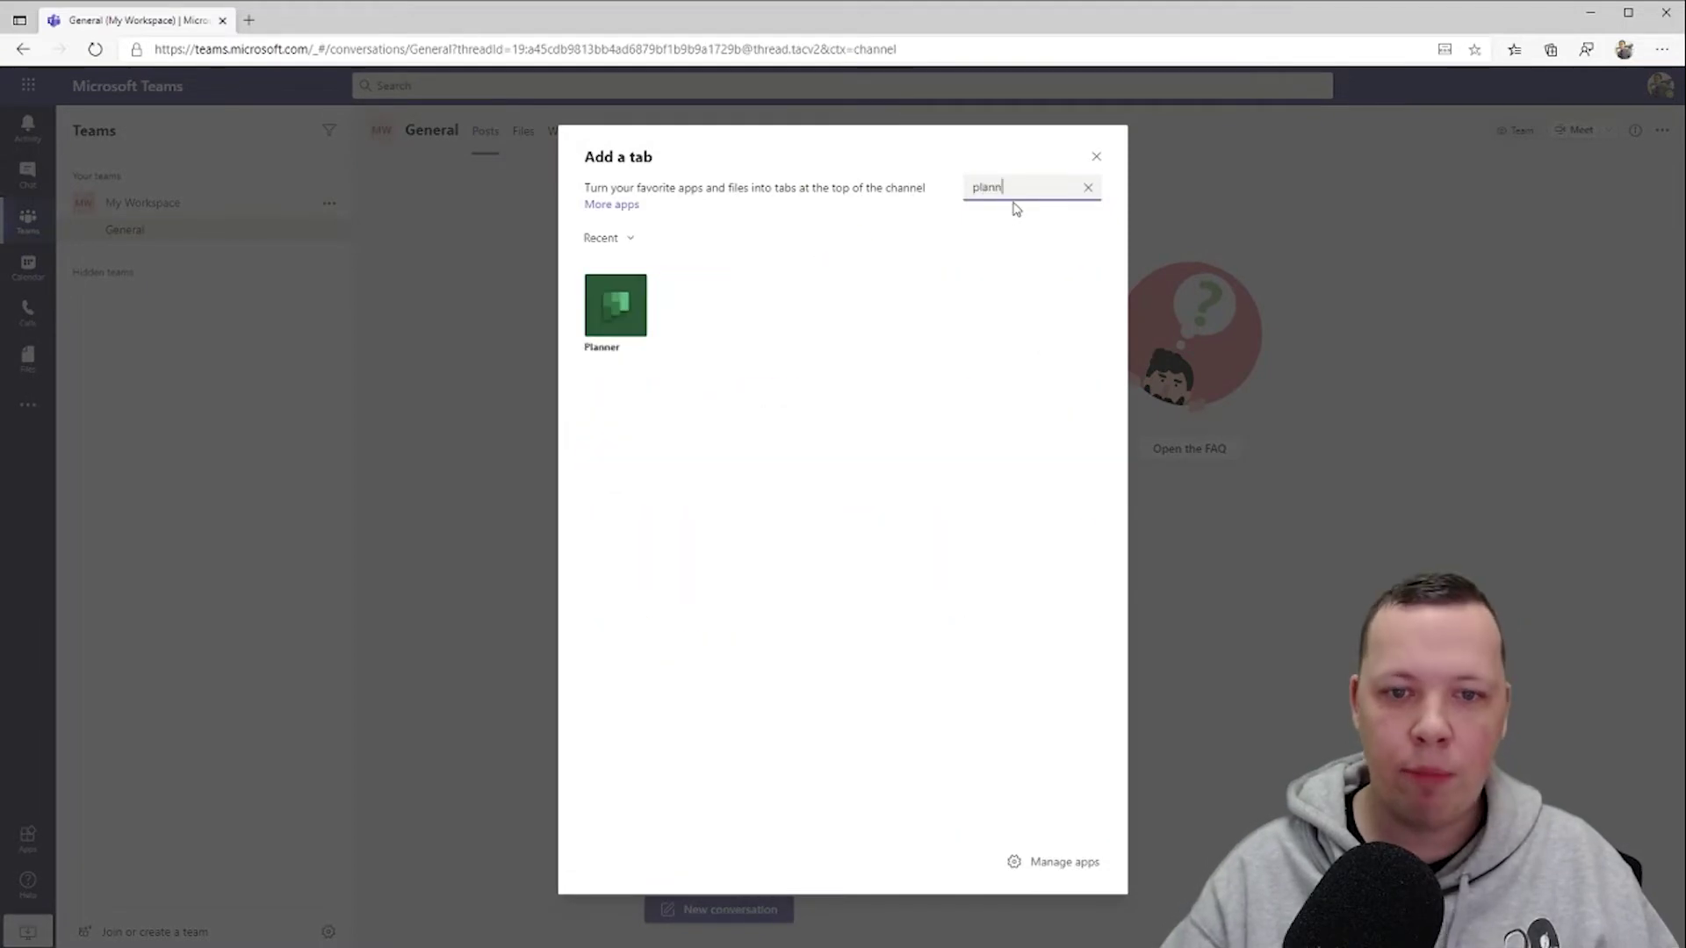
{"action": "left_click", "coordinate": [604, 313]}
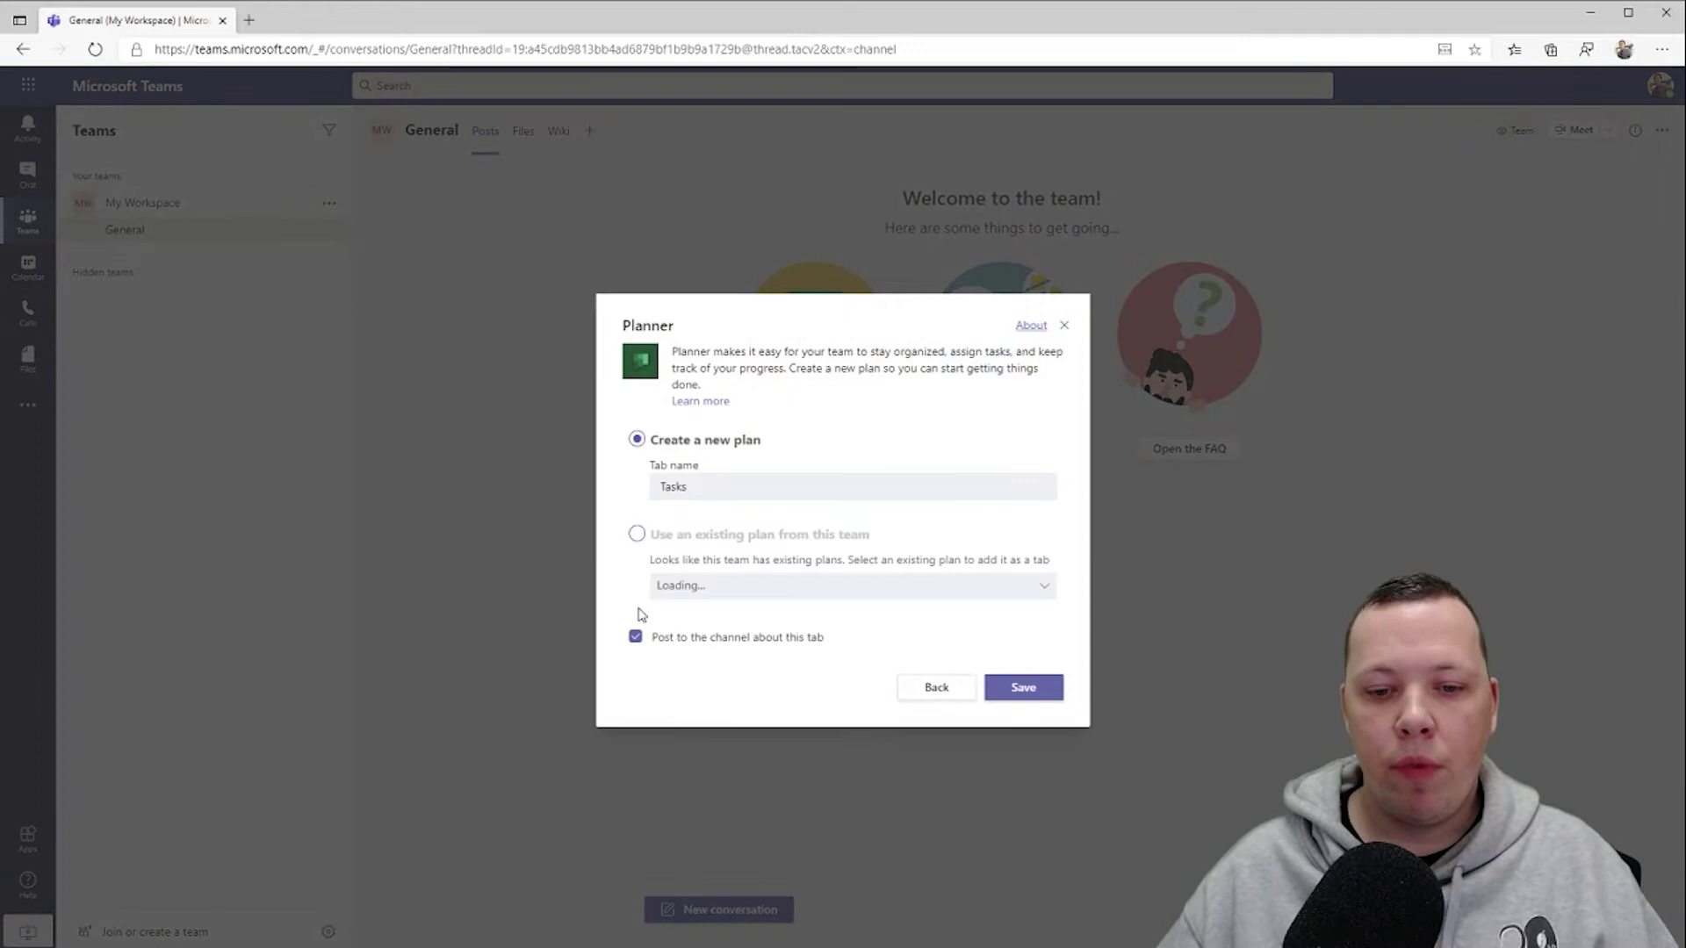
{"action": "left_click", "coordinate": [635, 640]}
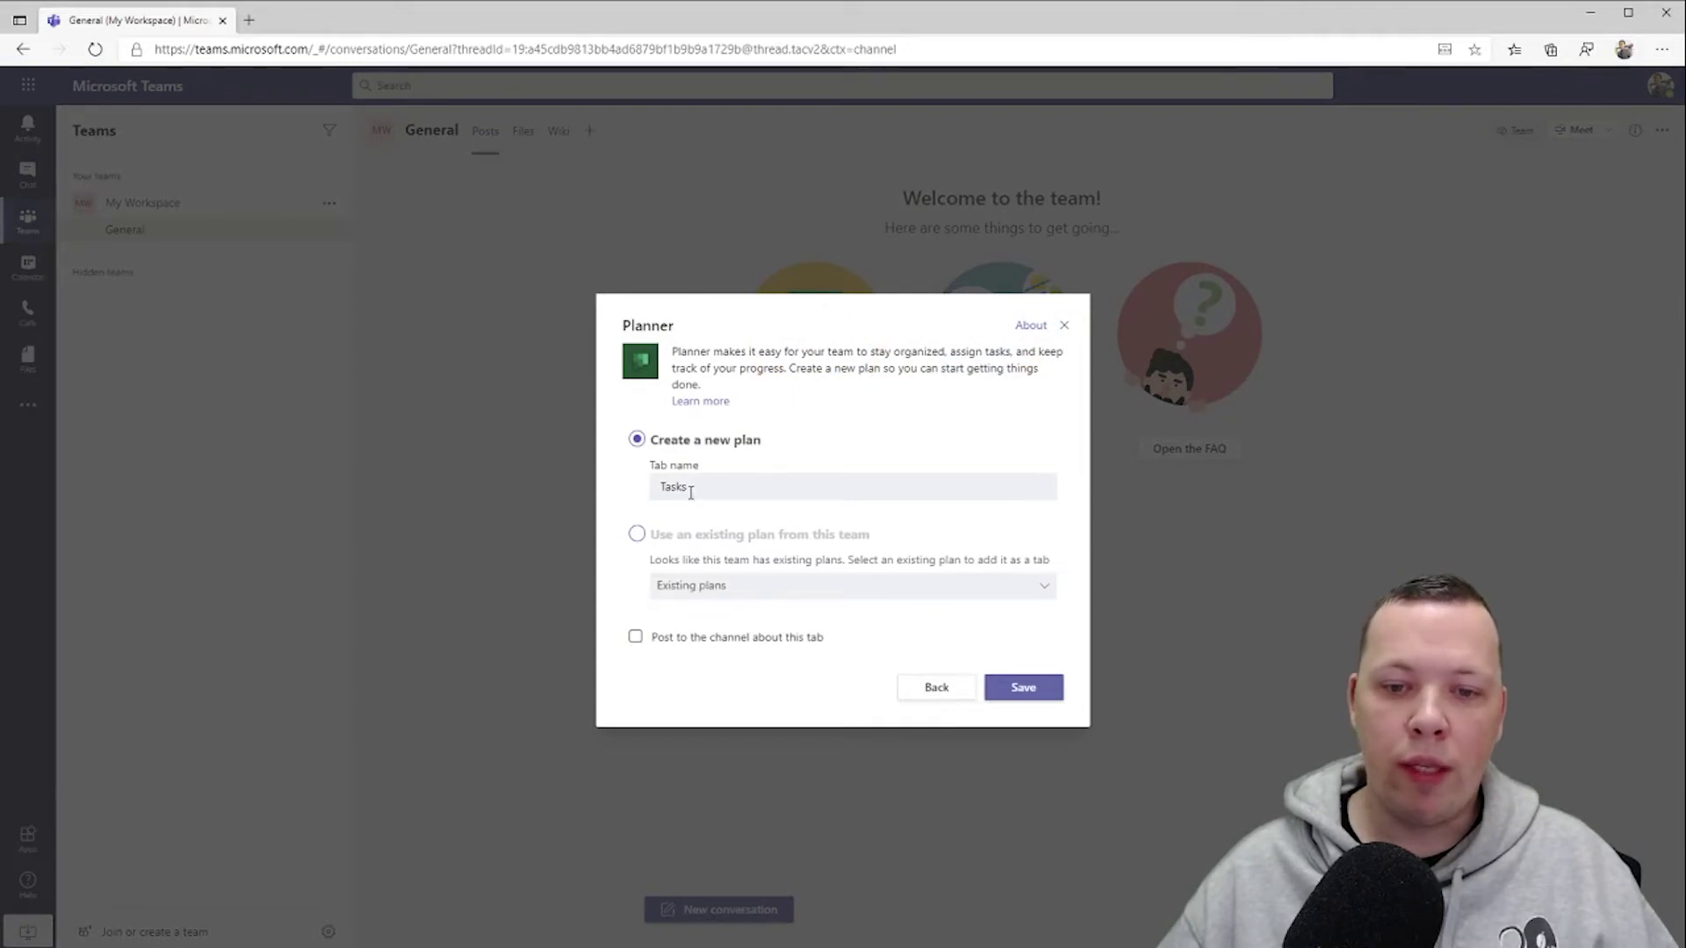
{"action": "left_click", "coordinate": [1024, 687]}
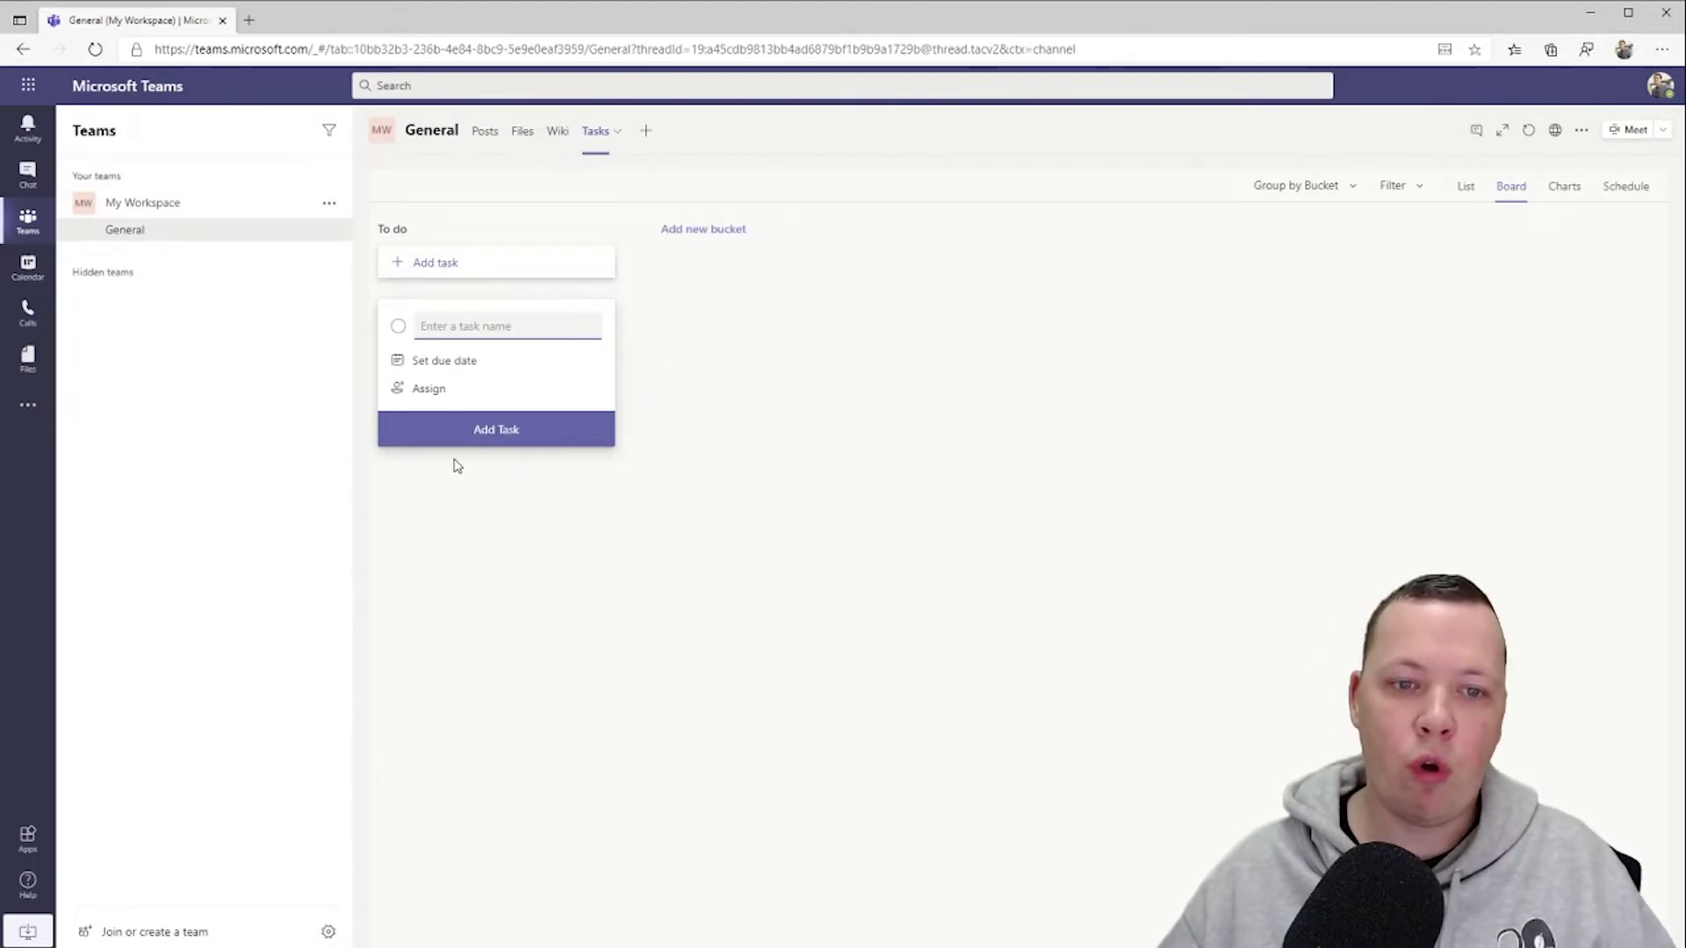
Add four buckets to the board: Today, This Week, Waiting and Done.
{"action": "left_click", "coordinate": [722, 230]}
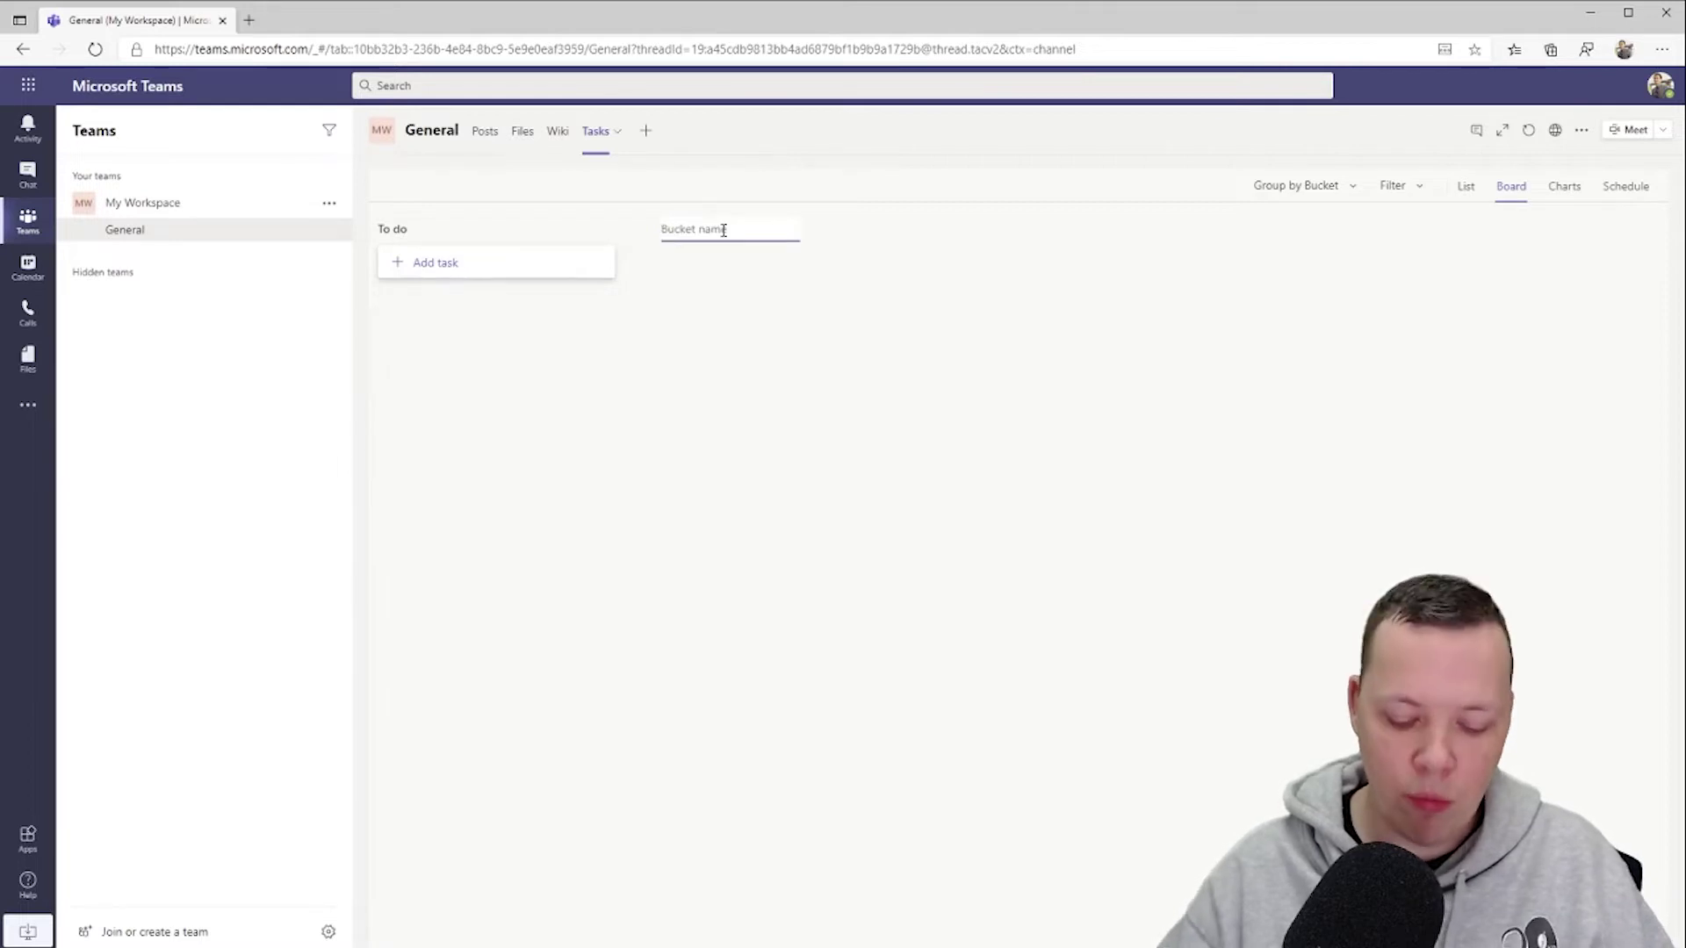
{"action": "type", "text": "Today"}
{"action": "key", "text": "Return"}
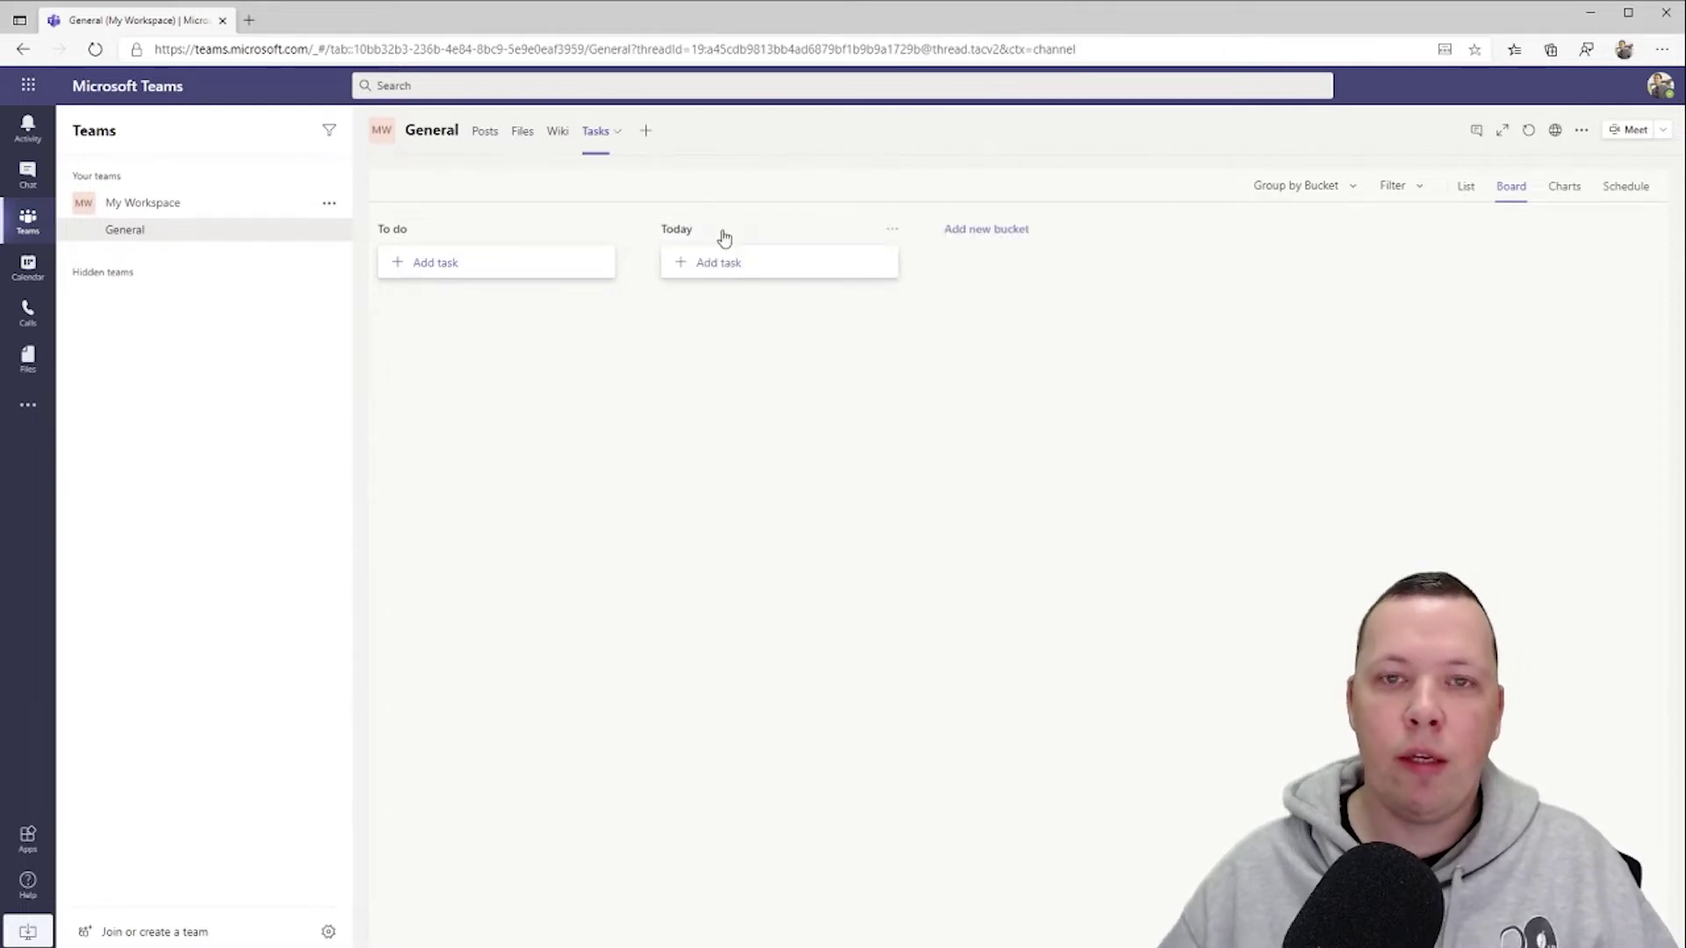
{"action": "left_click", "coordinate": [985, 230]}
{"action": "type", "text": "This "}
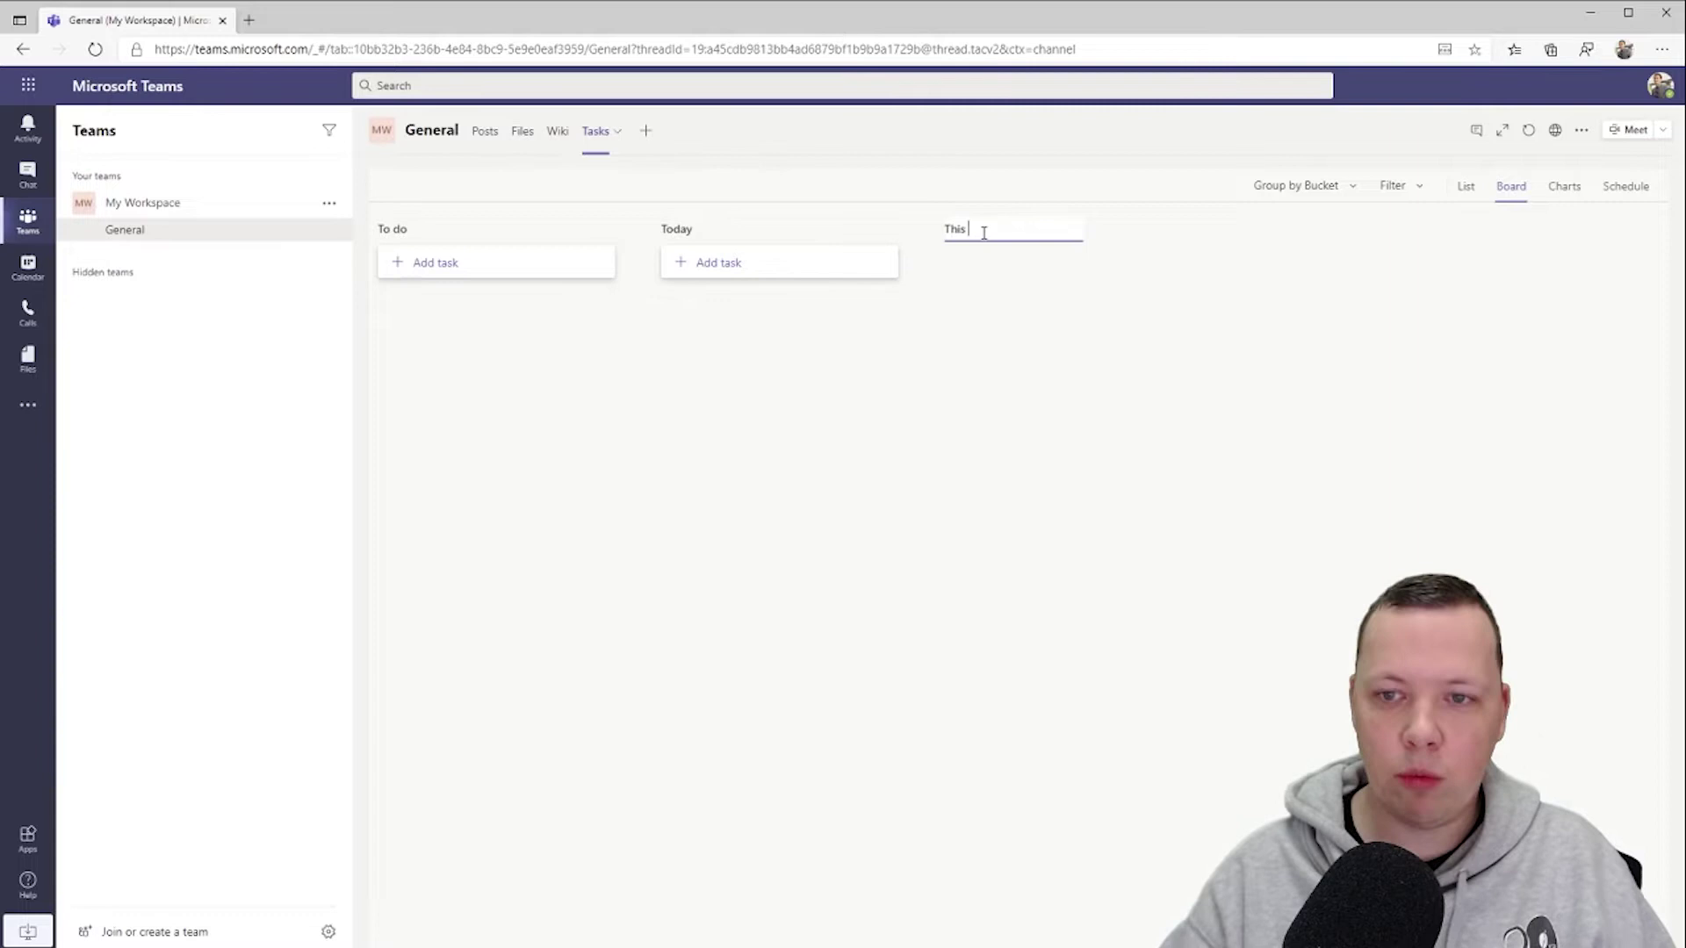
{"action": "type", "text": "Week"}
{"action": "key", "text": "Return"}
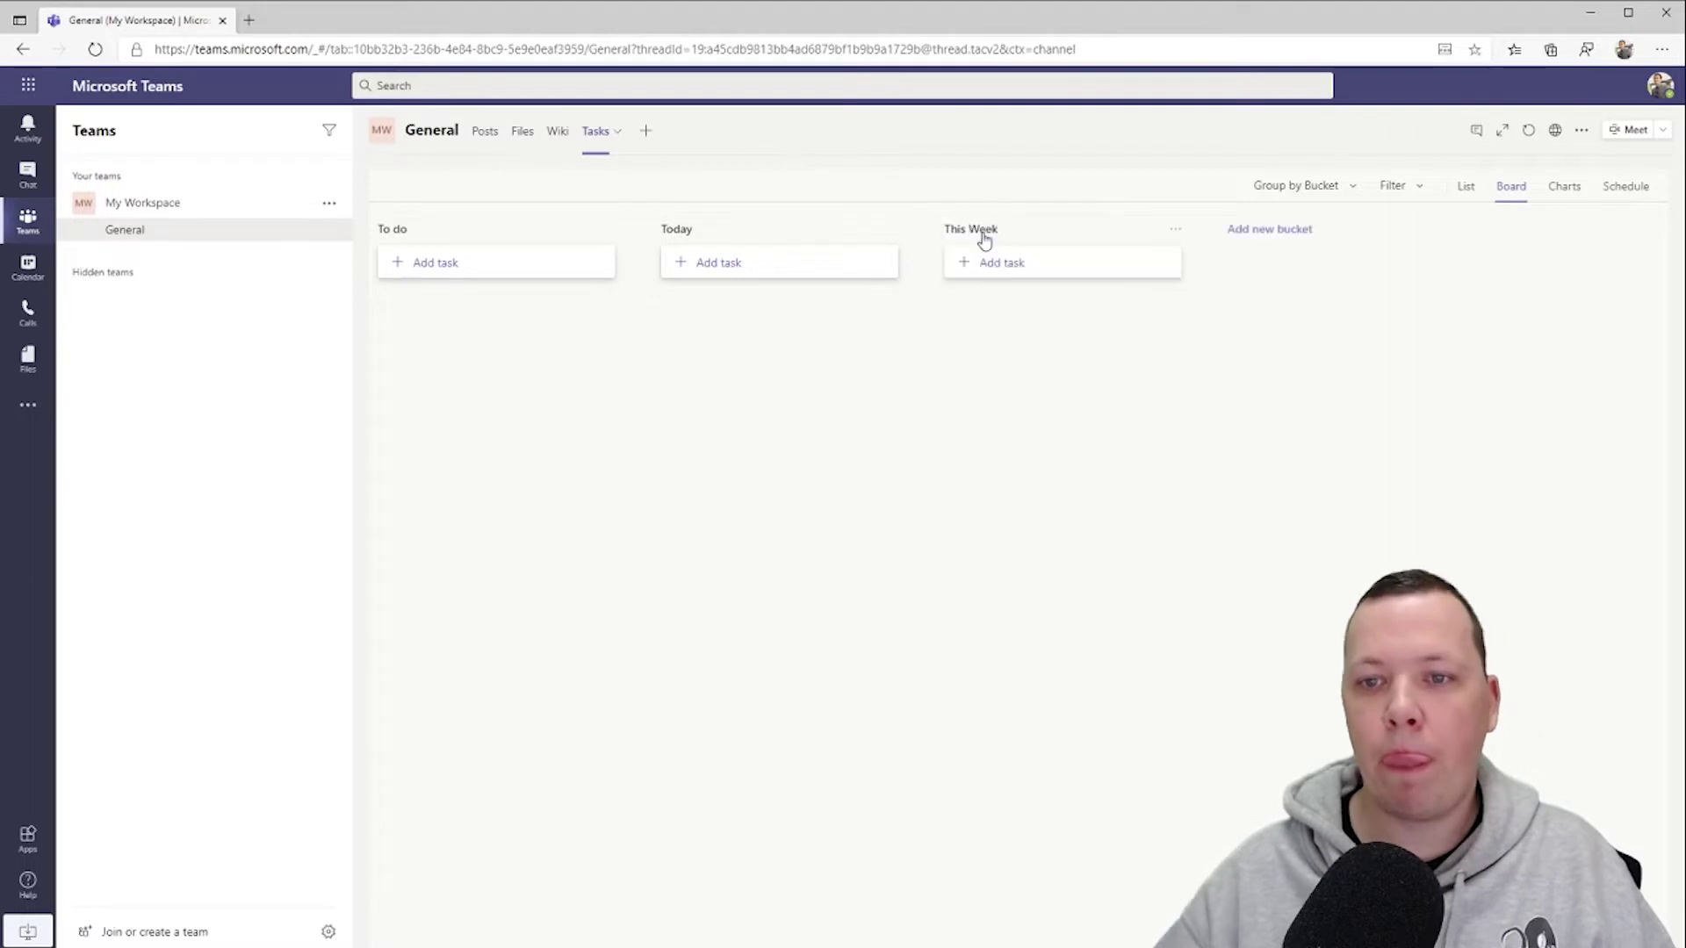
{"action": "left_click", "coordinate": [1238, 232]}
{"action": "type", "text": "Waiting"}
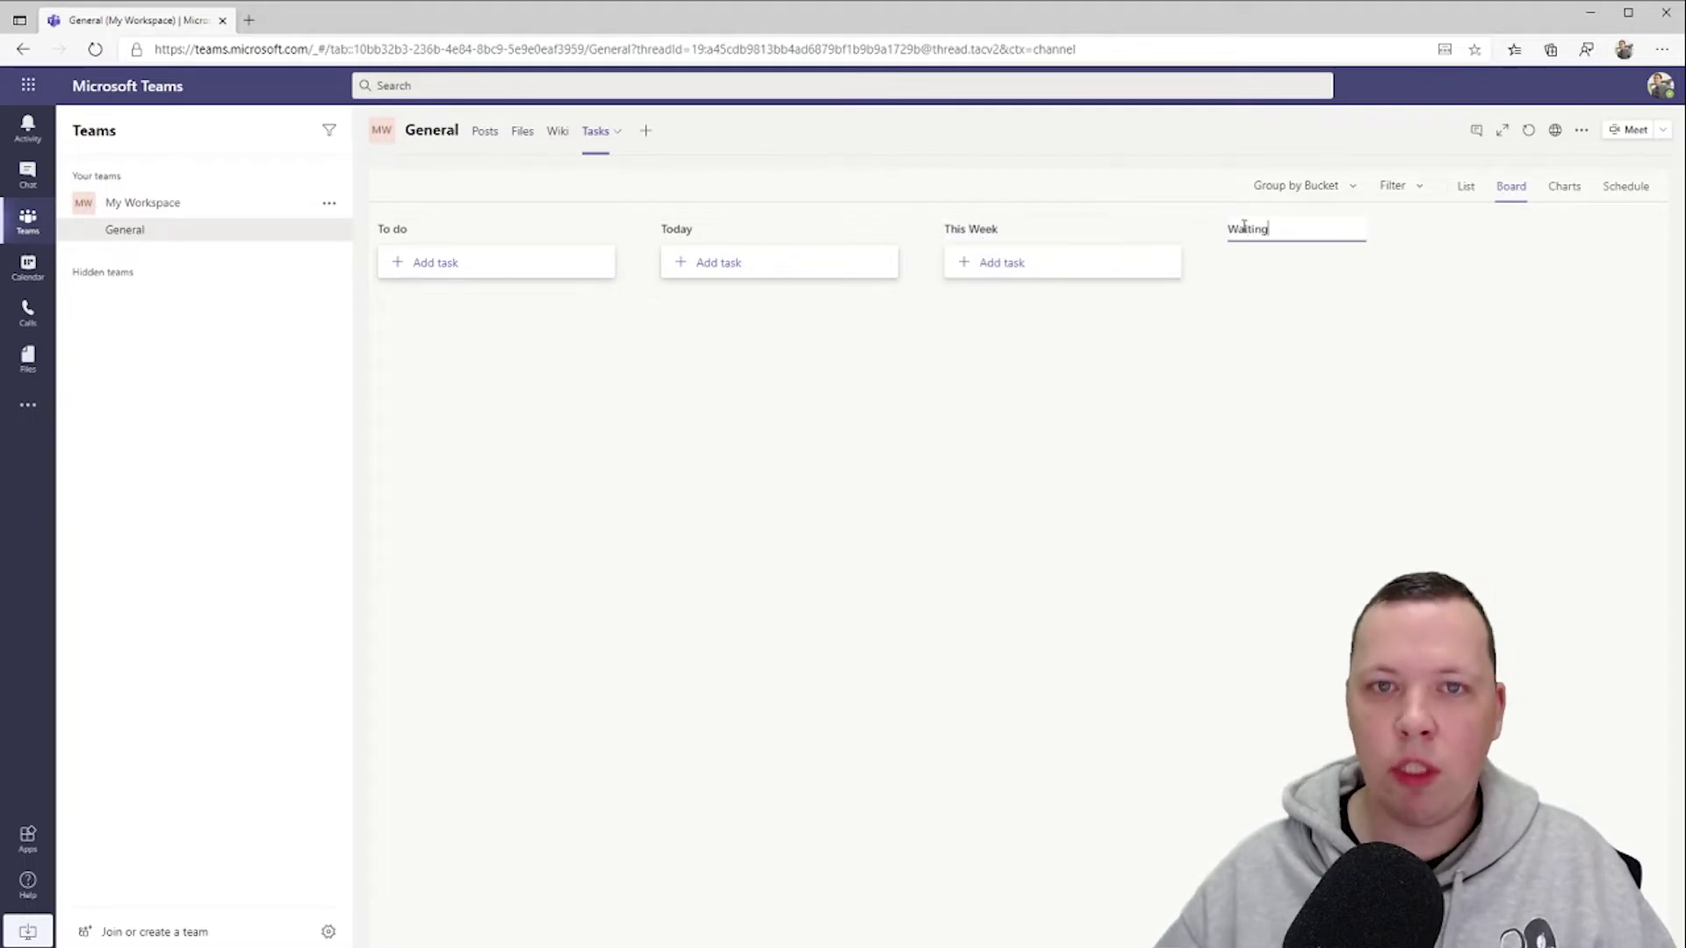
{"action": "key", "text": "Return"}
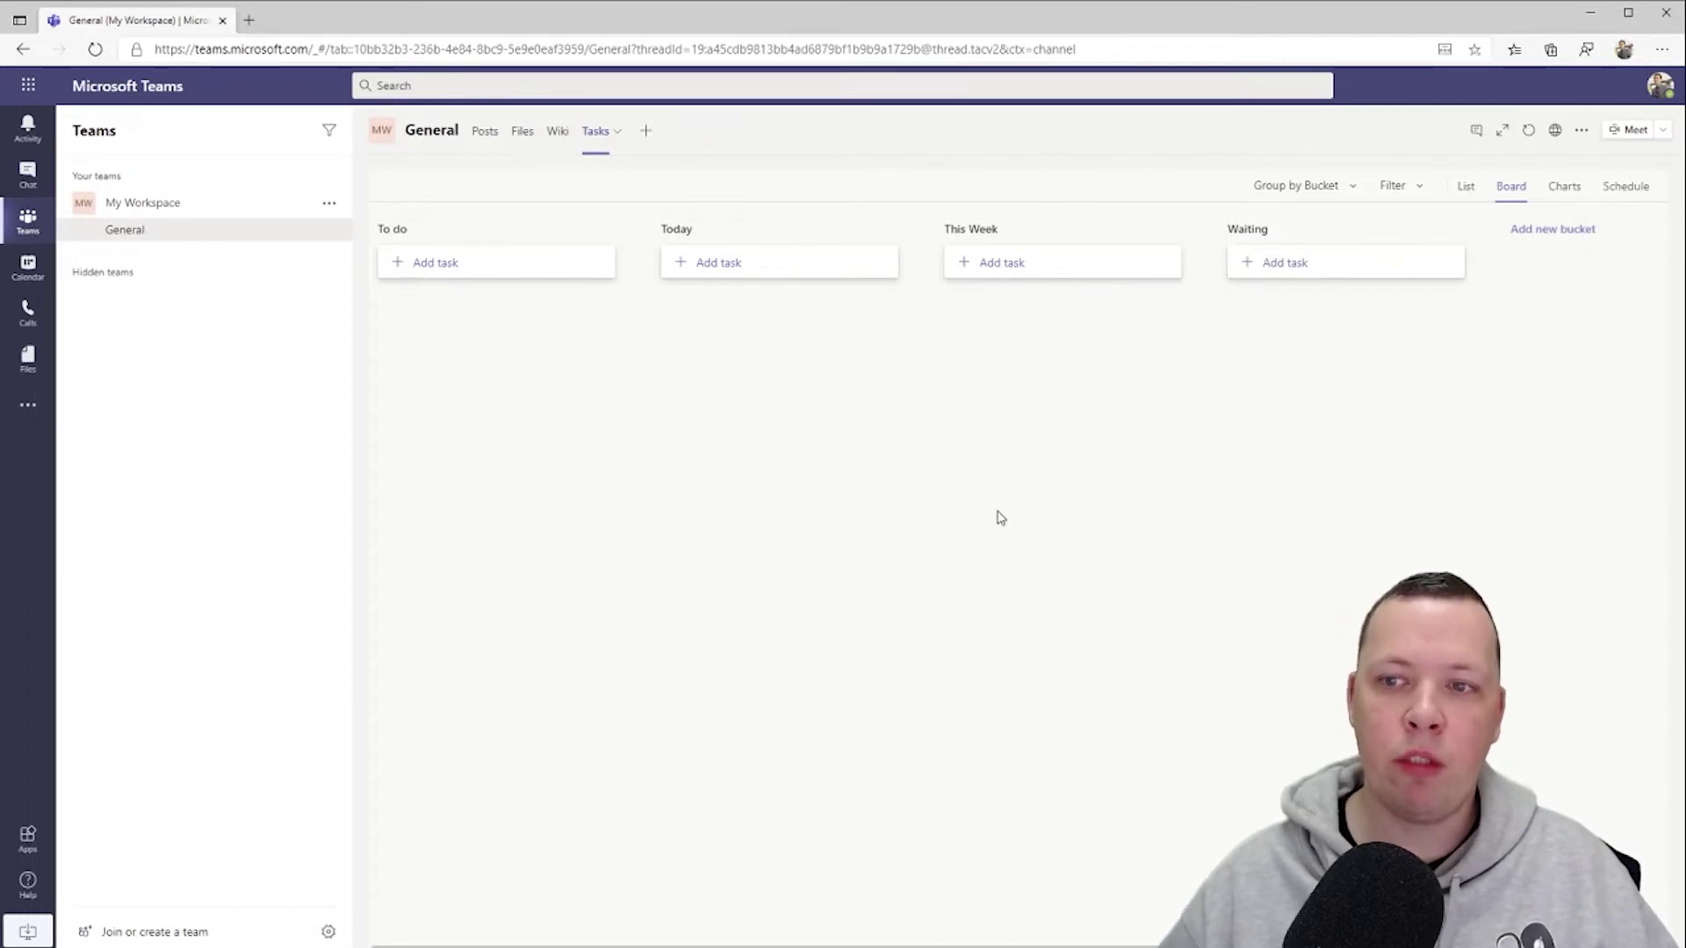
{"action": "left_click", "coordinate": [1539, 227]}
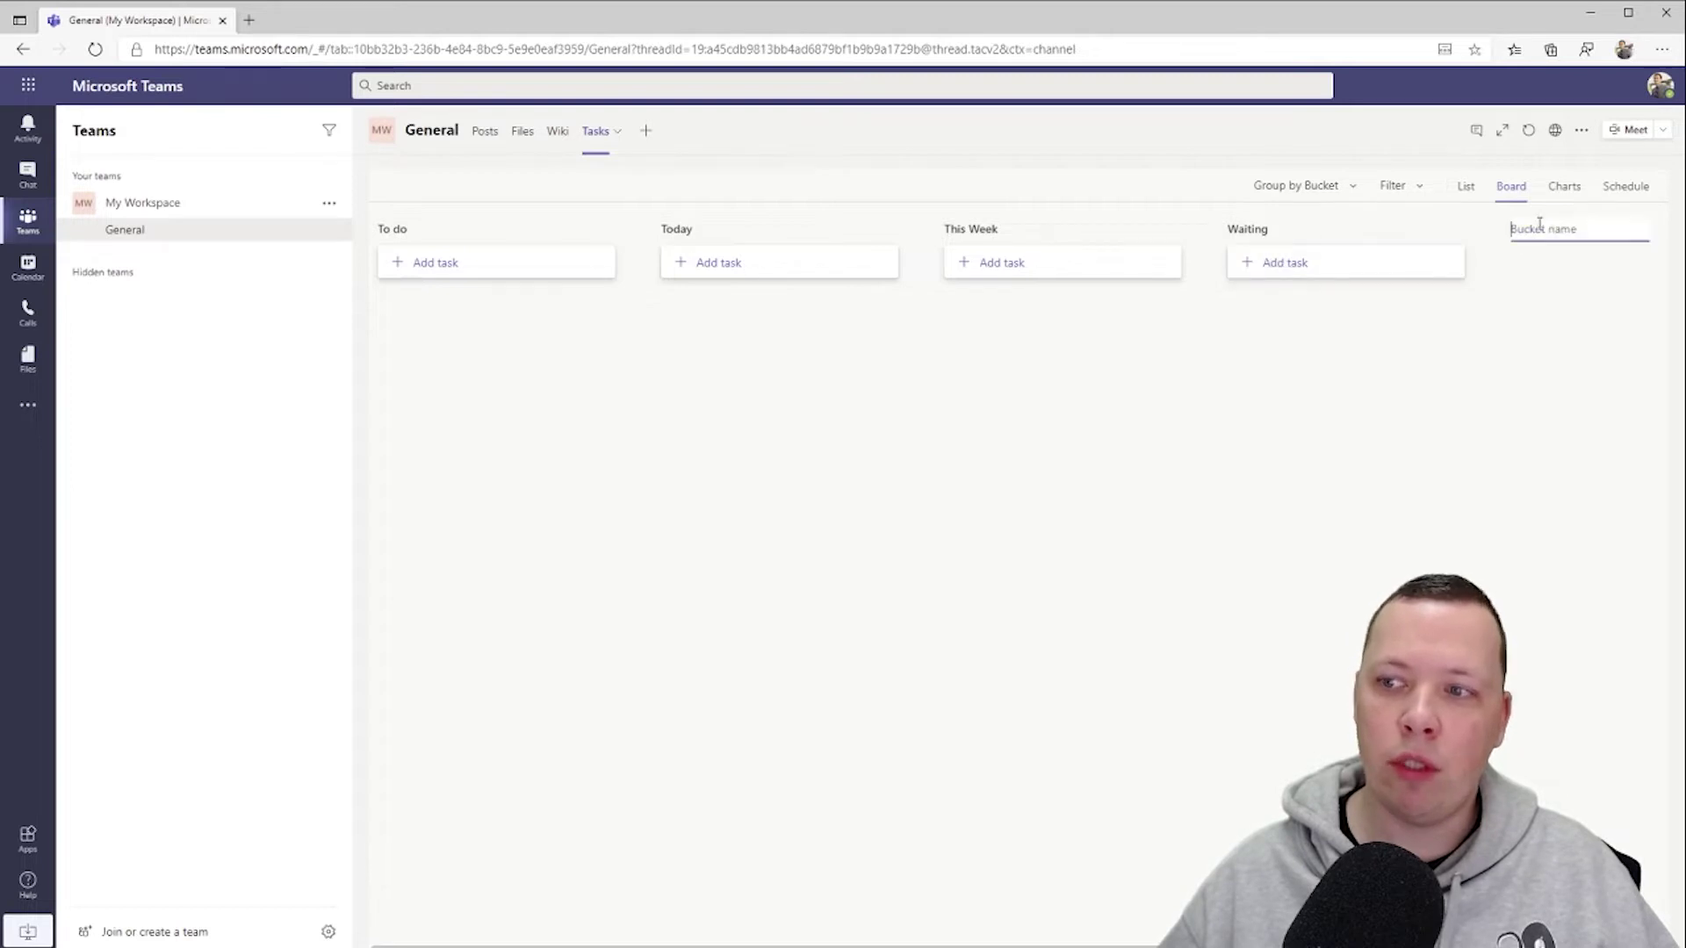
{"action": "type", "text": "Done"}
{"action": "key", "text": "Return"}
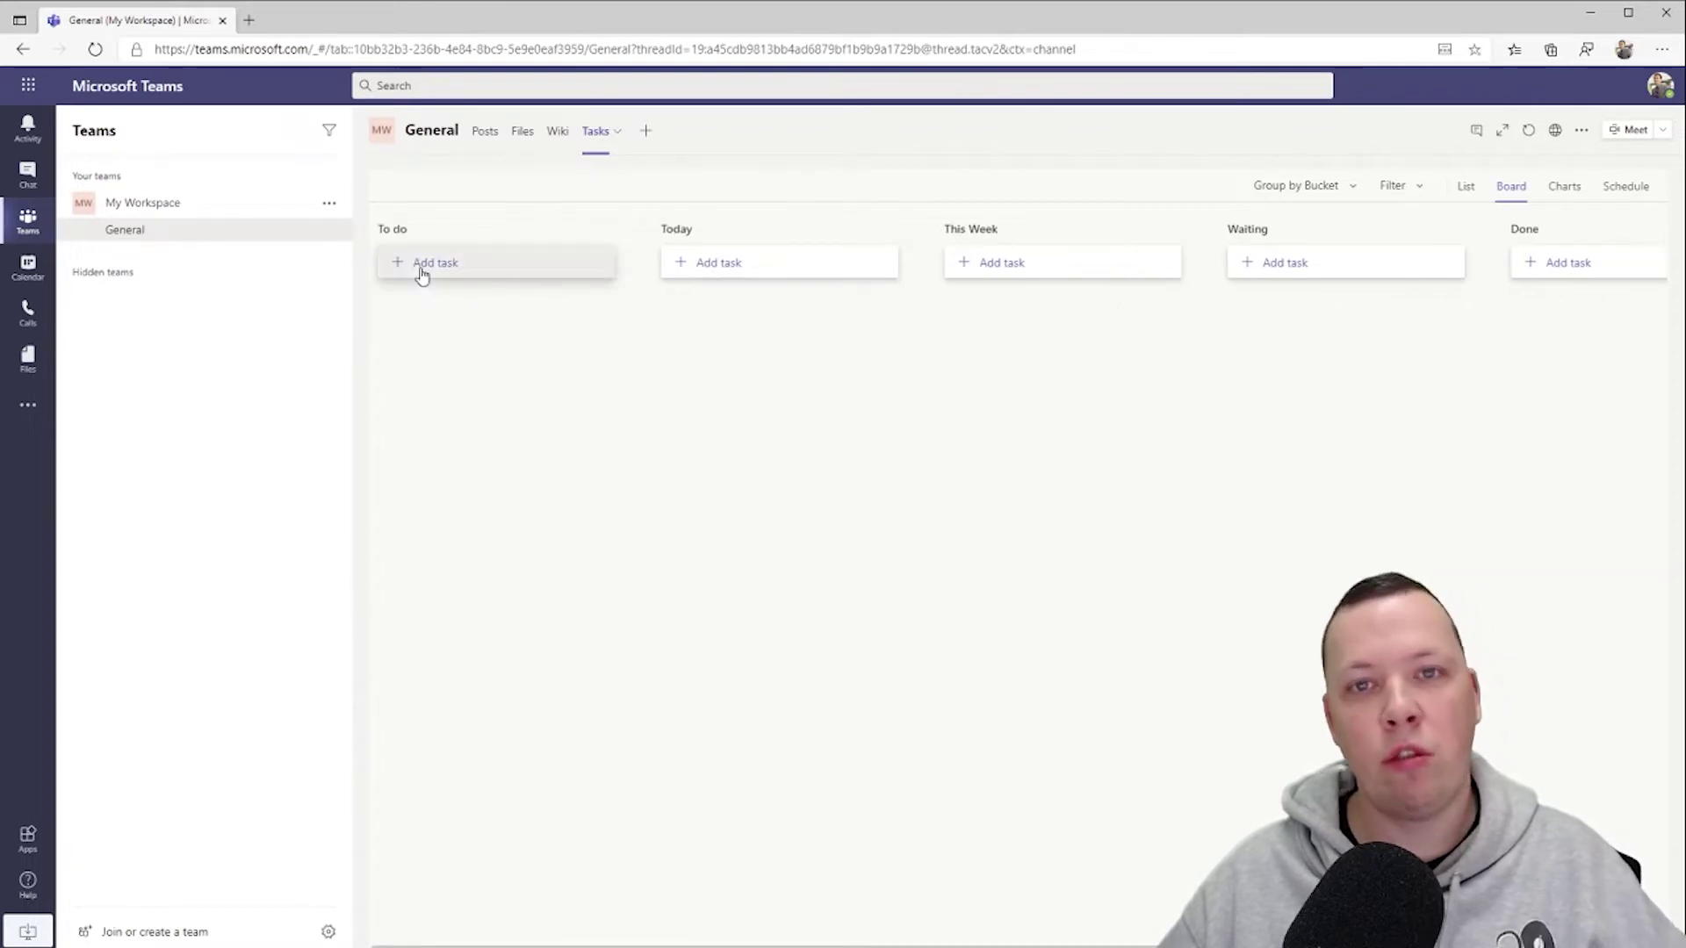
Add the task 'Prep the sales meeting' to the To do bucket.
{"action": "left_click", "coordinate": [422, 272]}
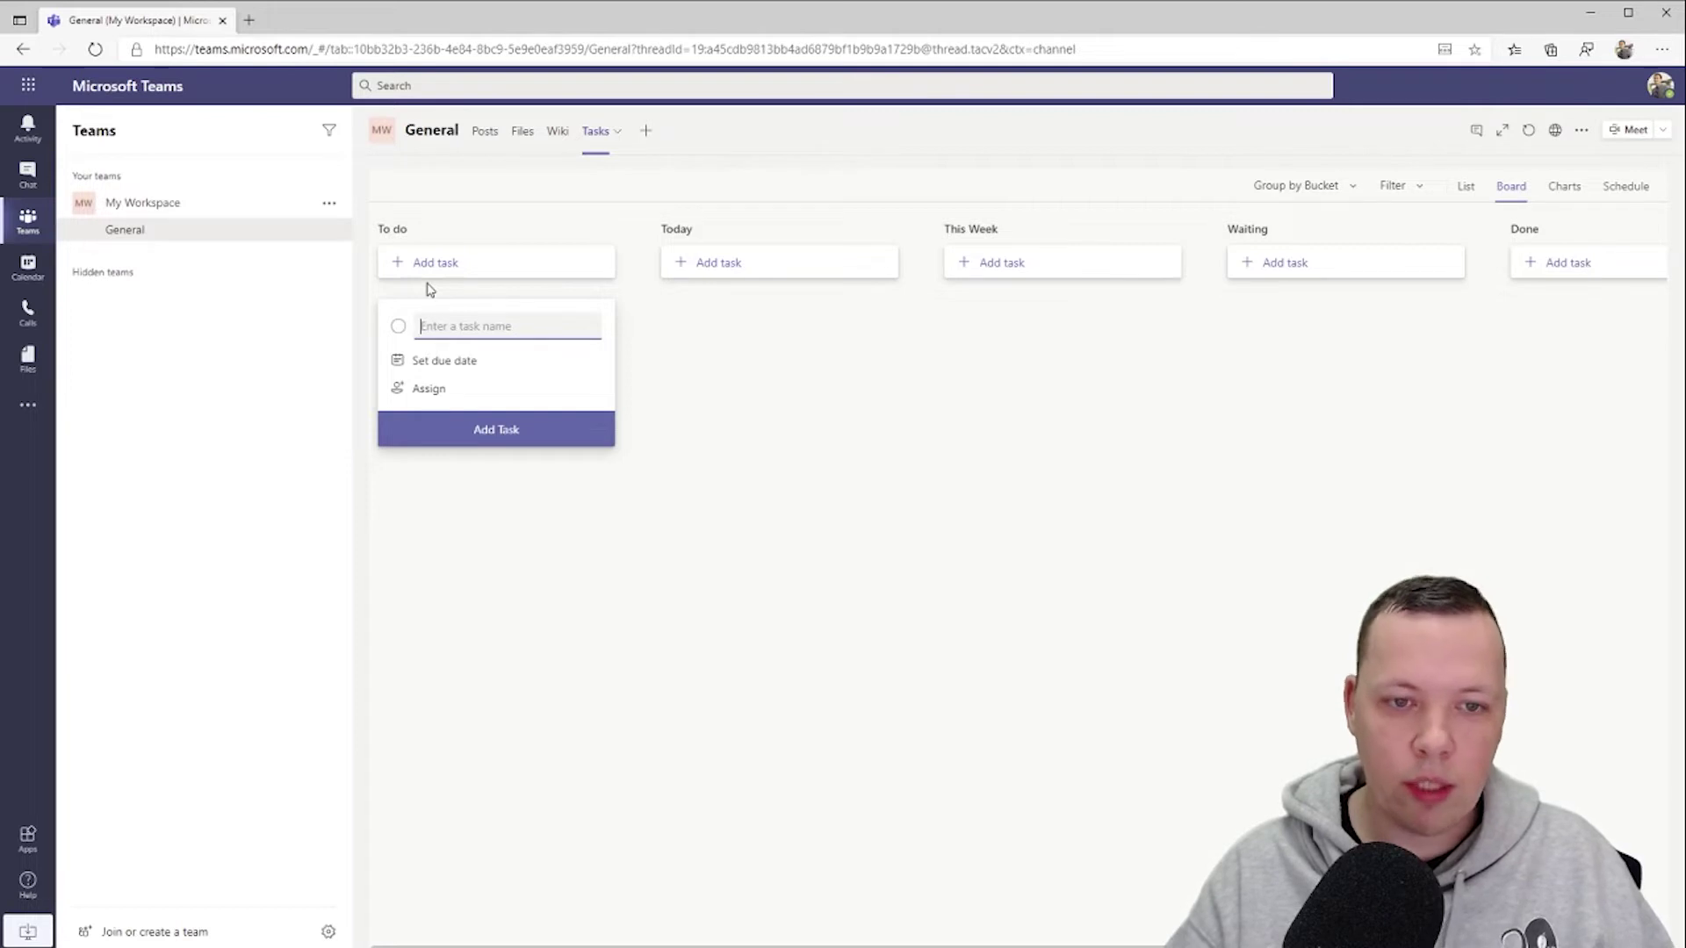
{"action": "type", "text": "P"}
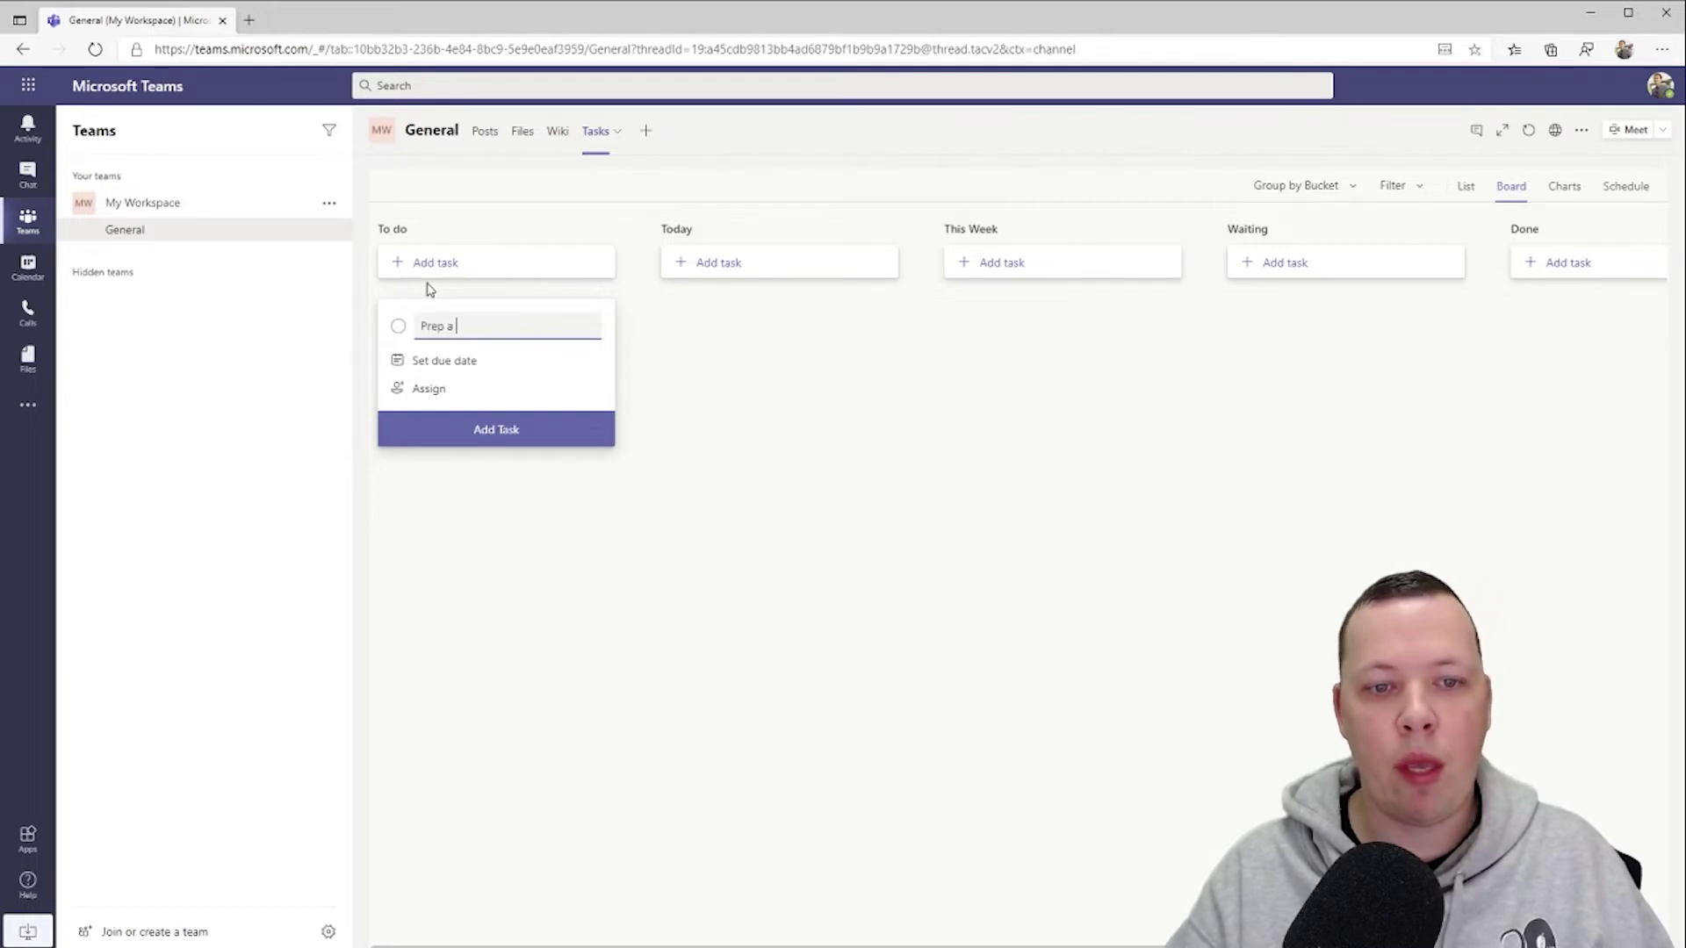
{"action": "type", "text": "rep the sales meeting"}
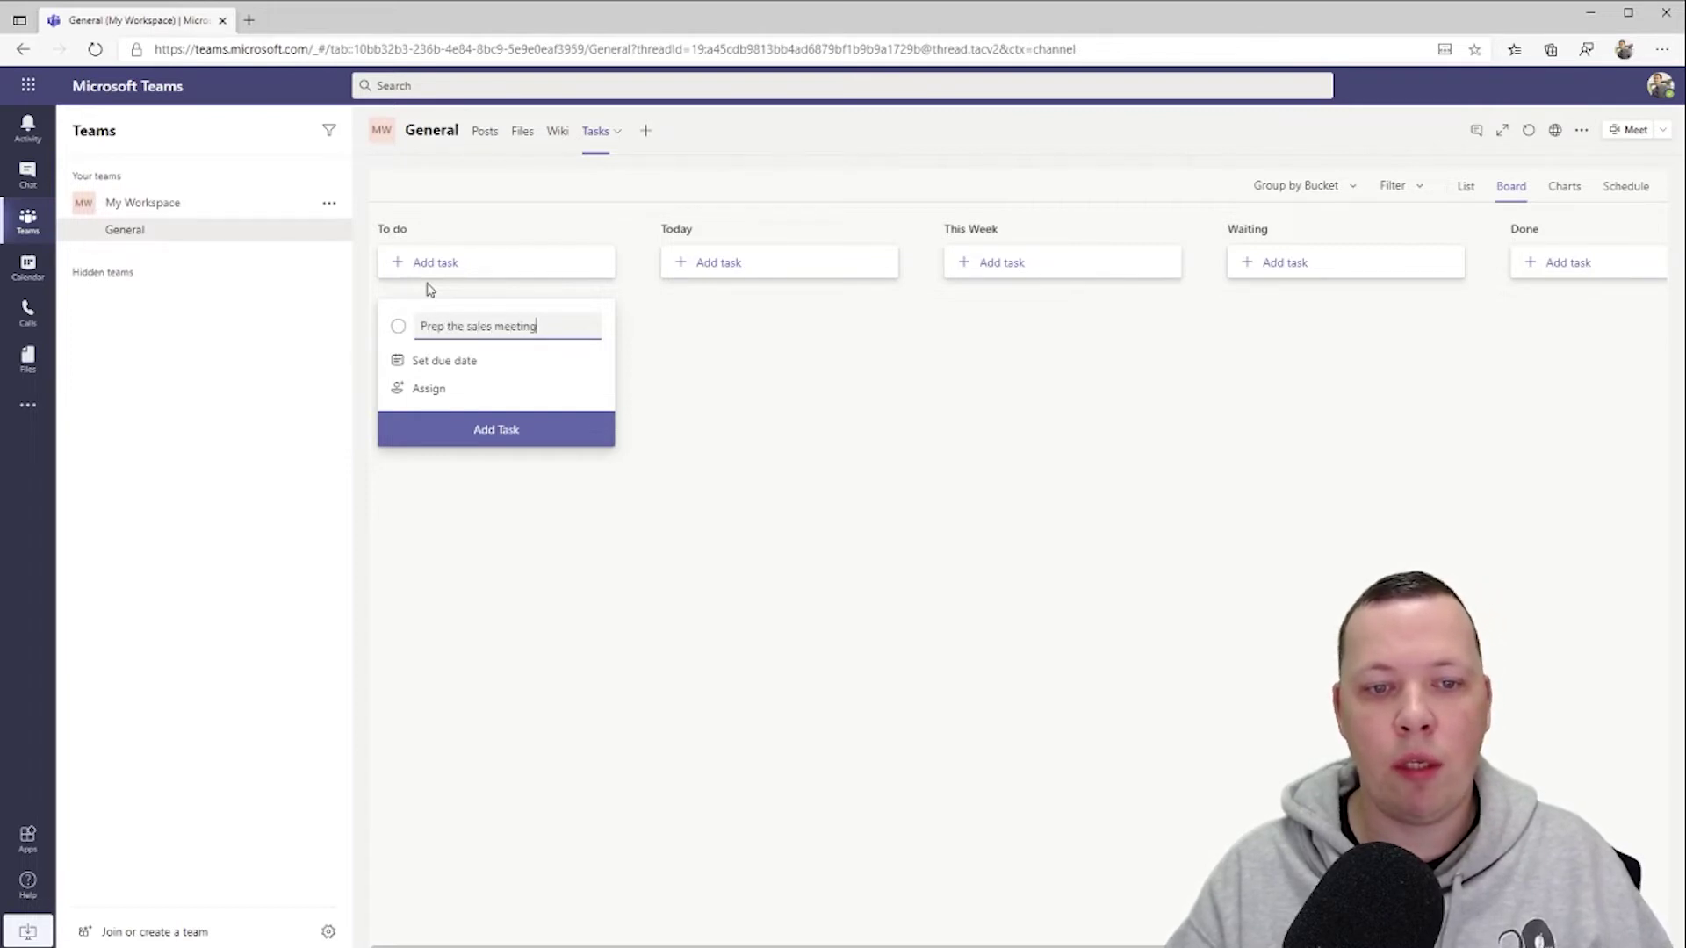
{"action": "key", "text": "Return"}
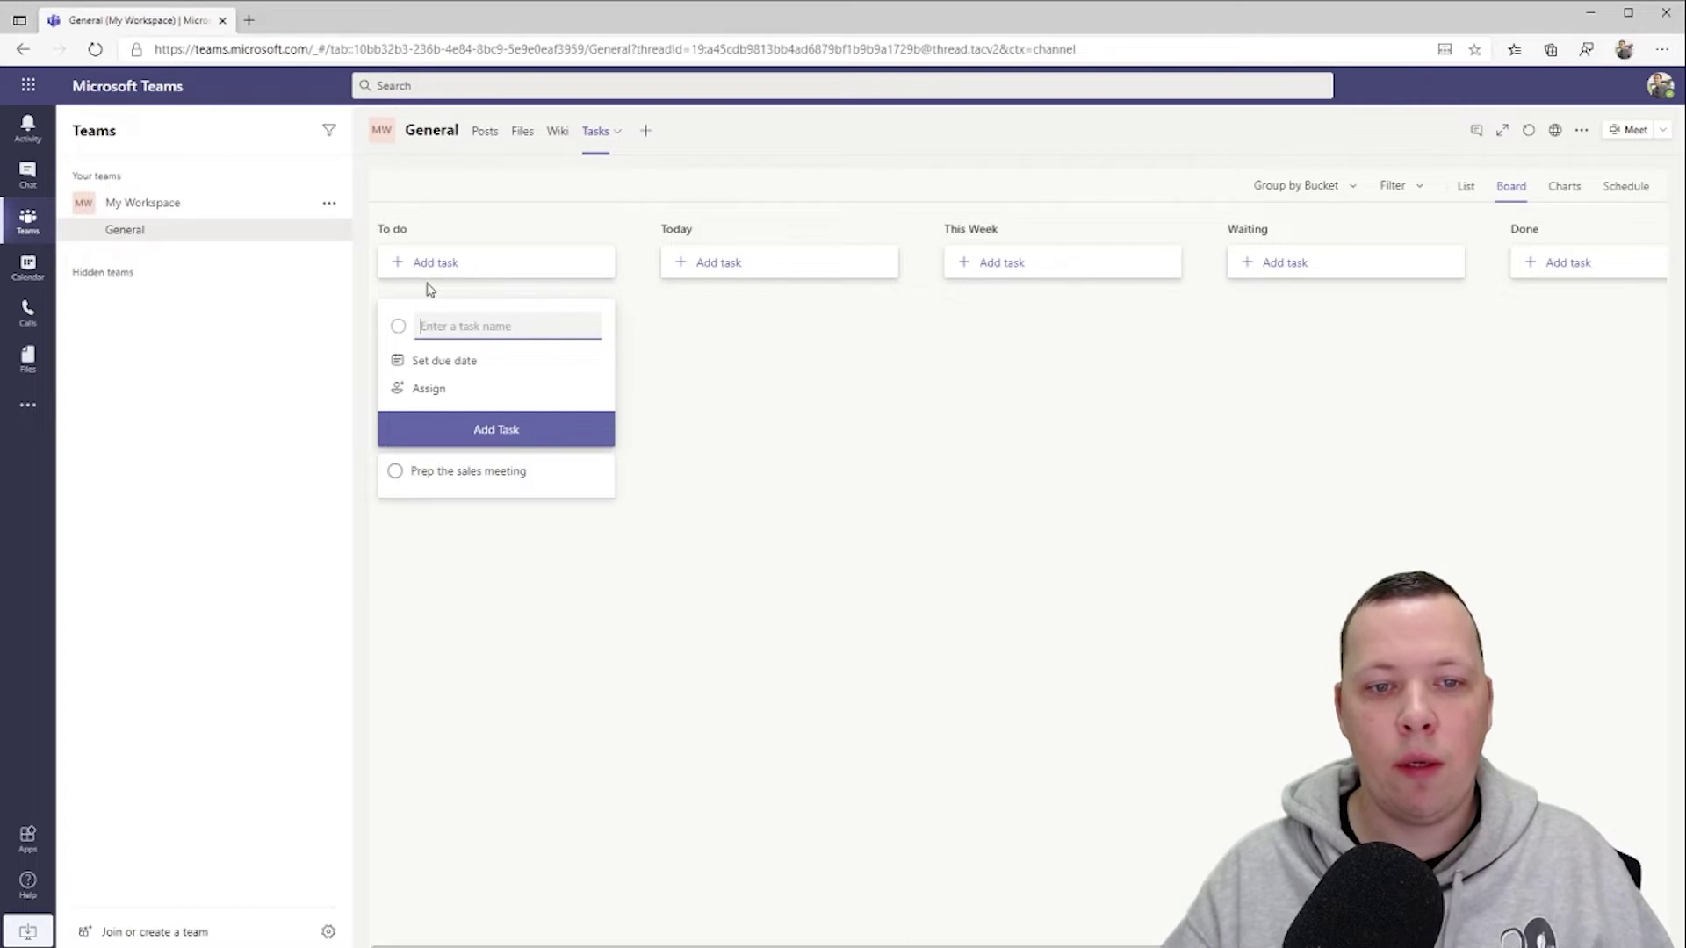
{"action": "left_click", "coordinate": [465, 493]}
Keep the task at Medium priority and add the note 'Get sales figures from sales ex.', shown on its card.
{"action": "left_click", "coordinate": [492, 332]}
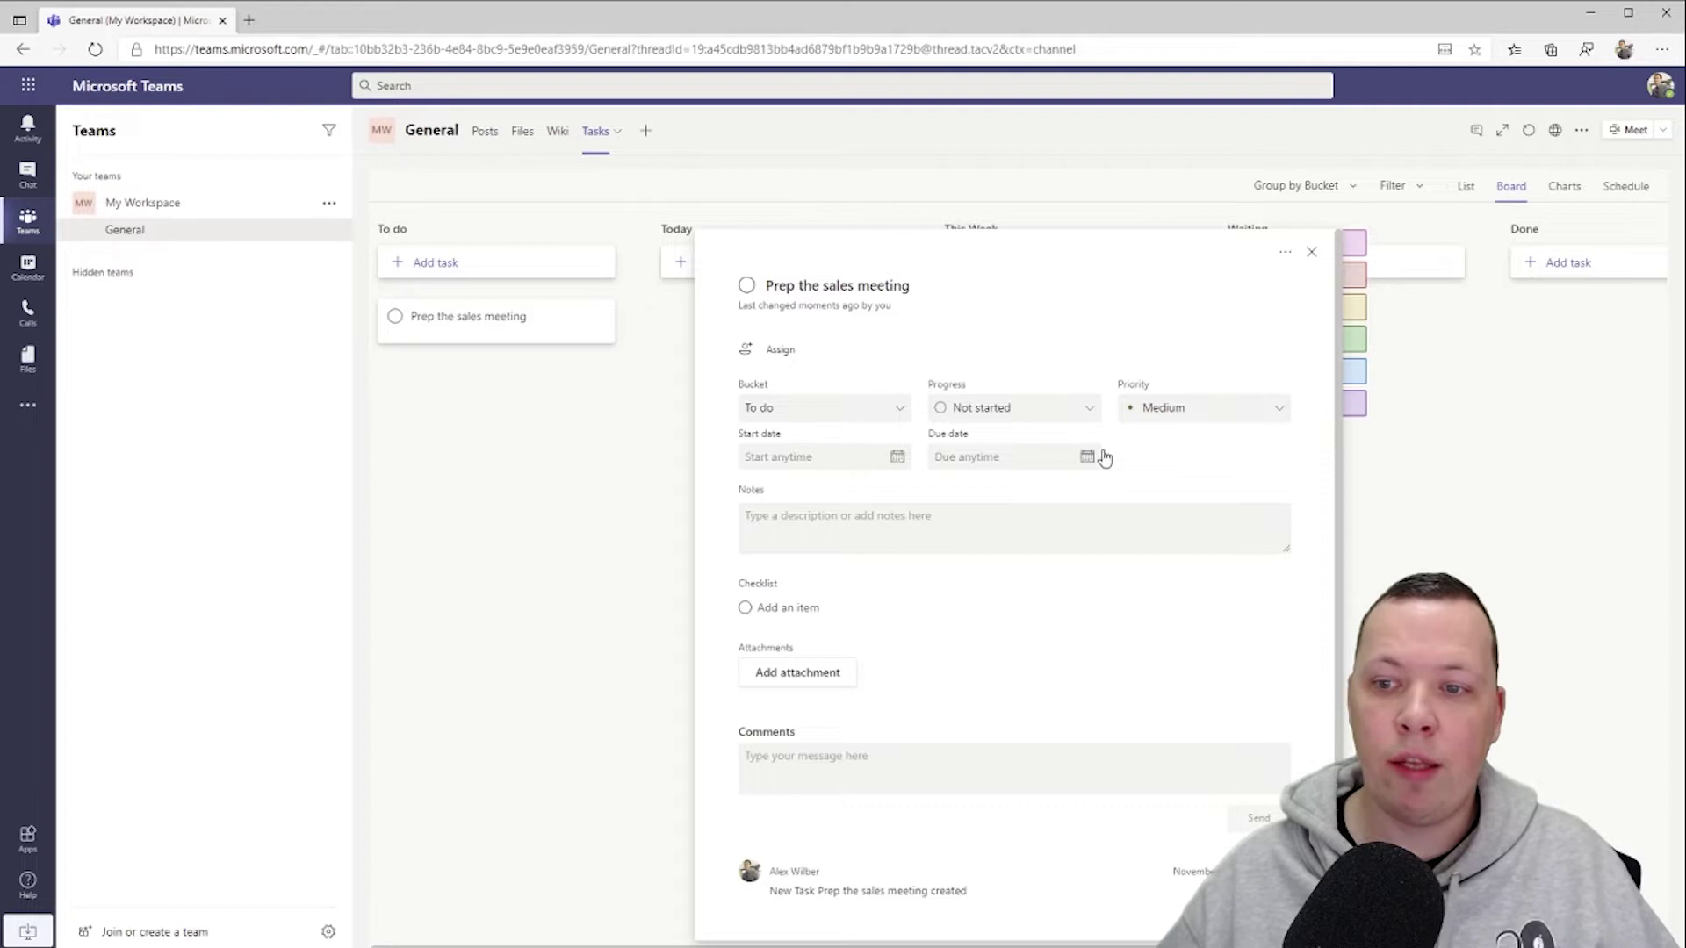
{"action": "left_click", "coordinate": [1178, 417]}
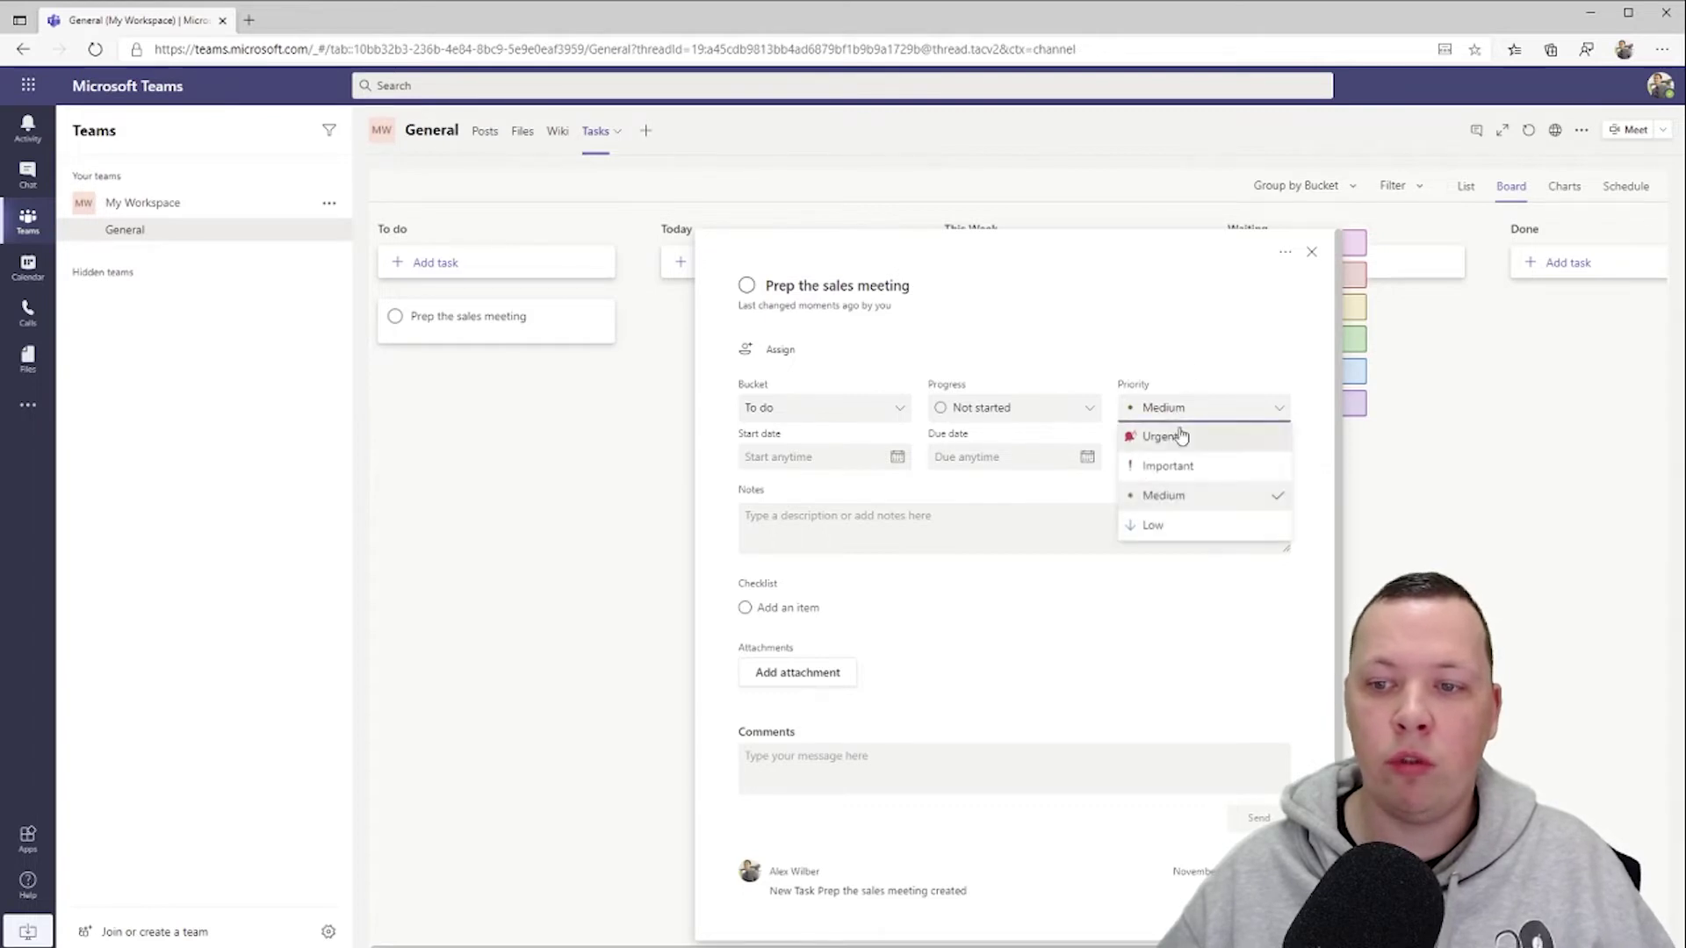
{"action": "left_click", "coordinate": [1184, 346]}
{"action": "left_click", "coordinate": [866, 532]}
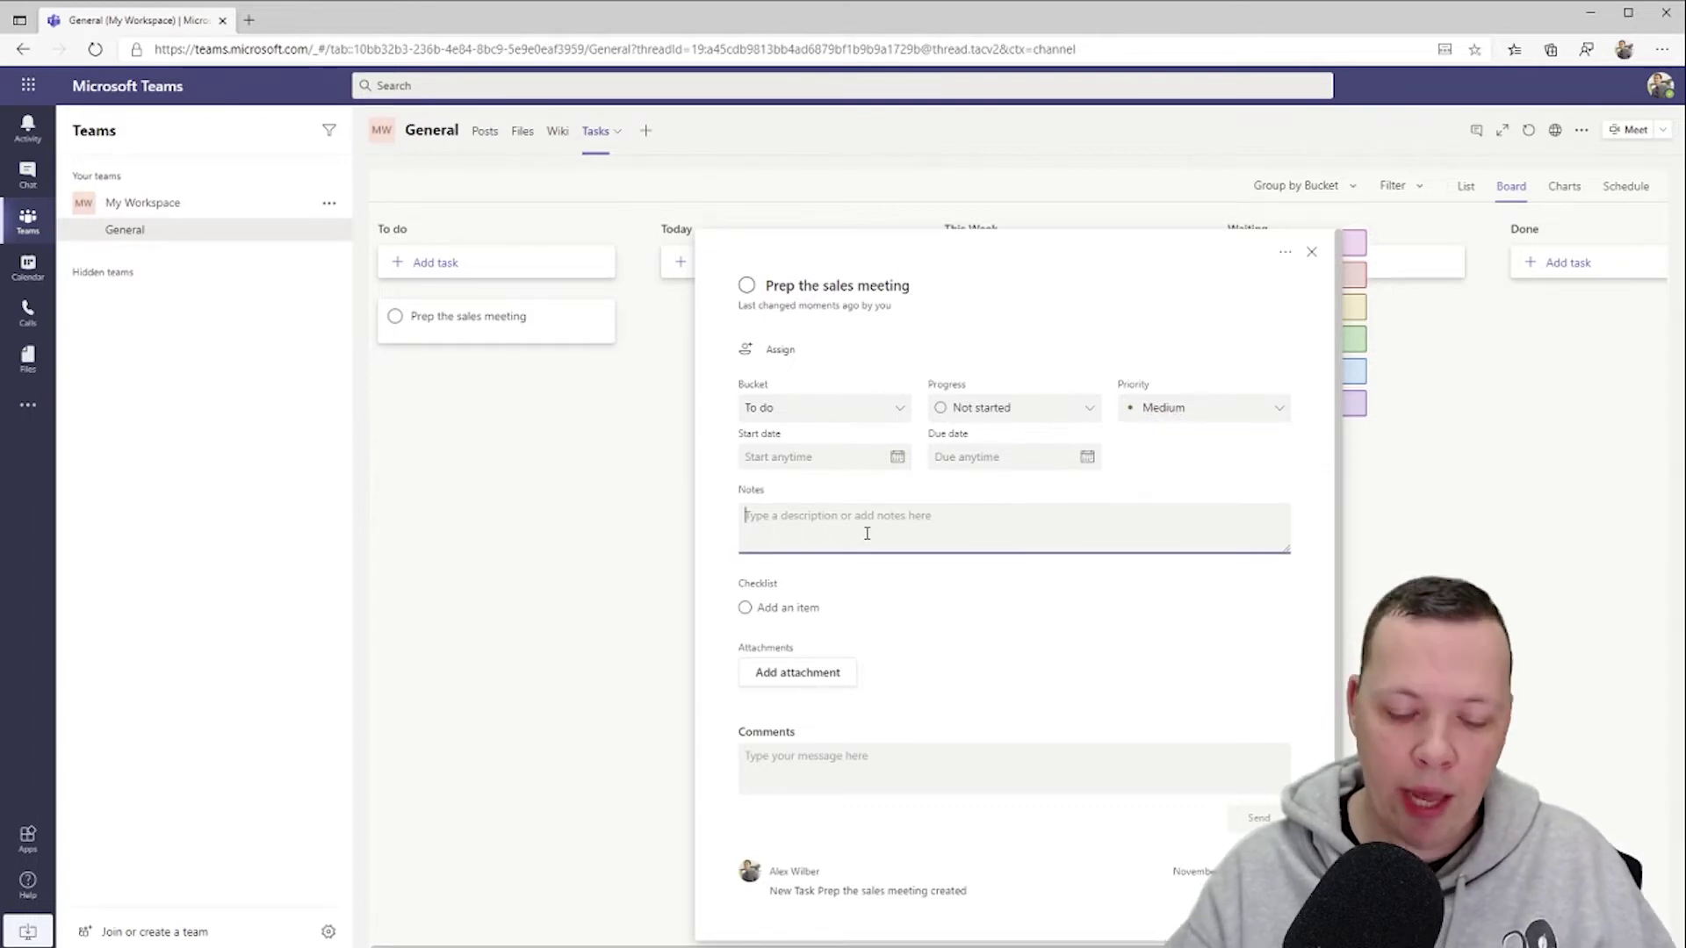
{"action": "type", "text": "Get s"}
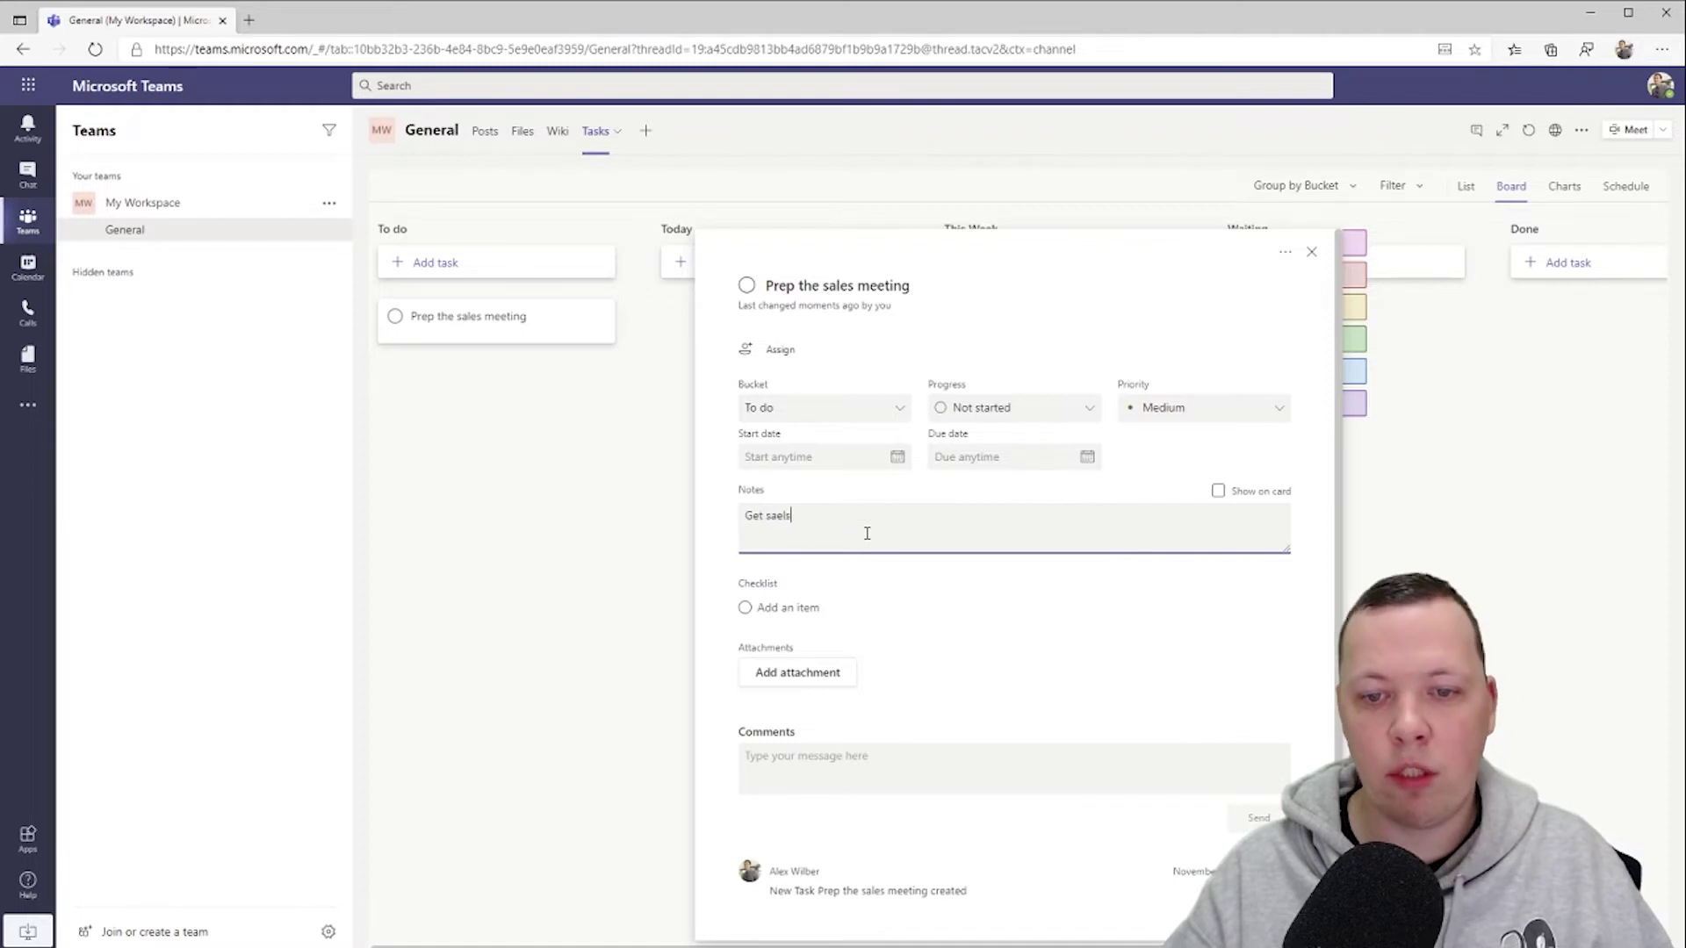
{"action": "type", "text": "ales figures from sa"}
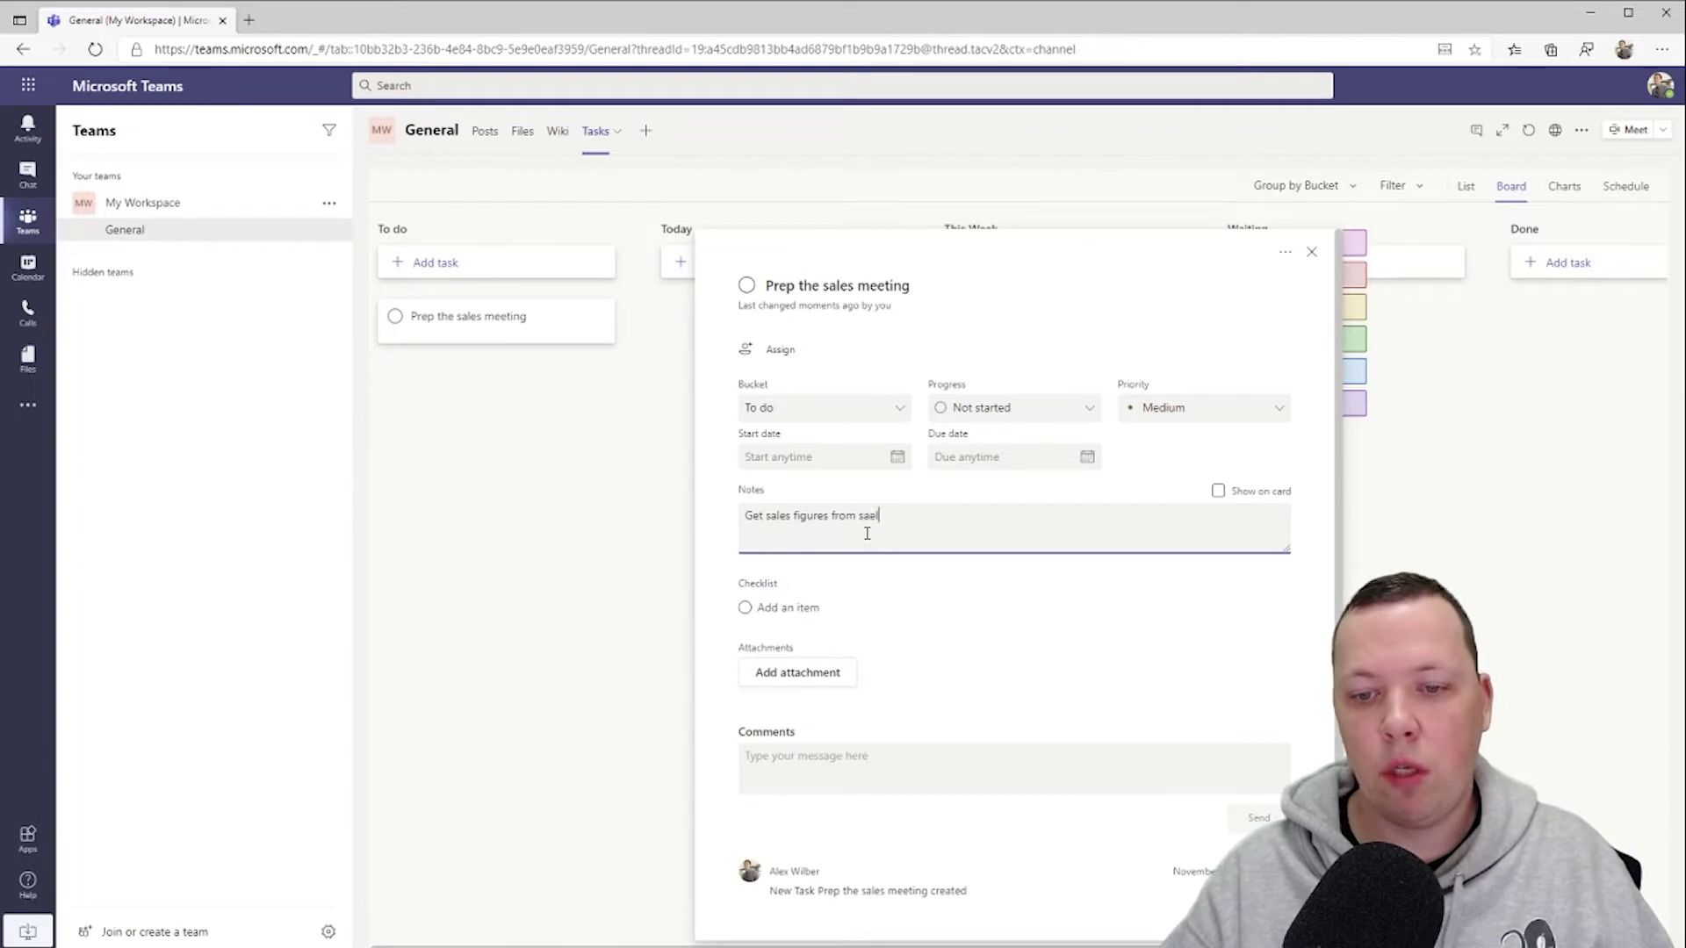
{"action": "type", "text": "x."}
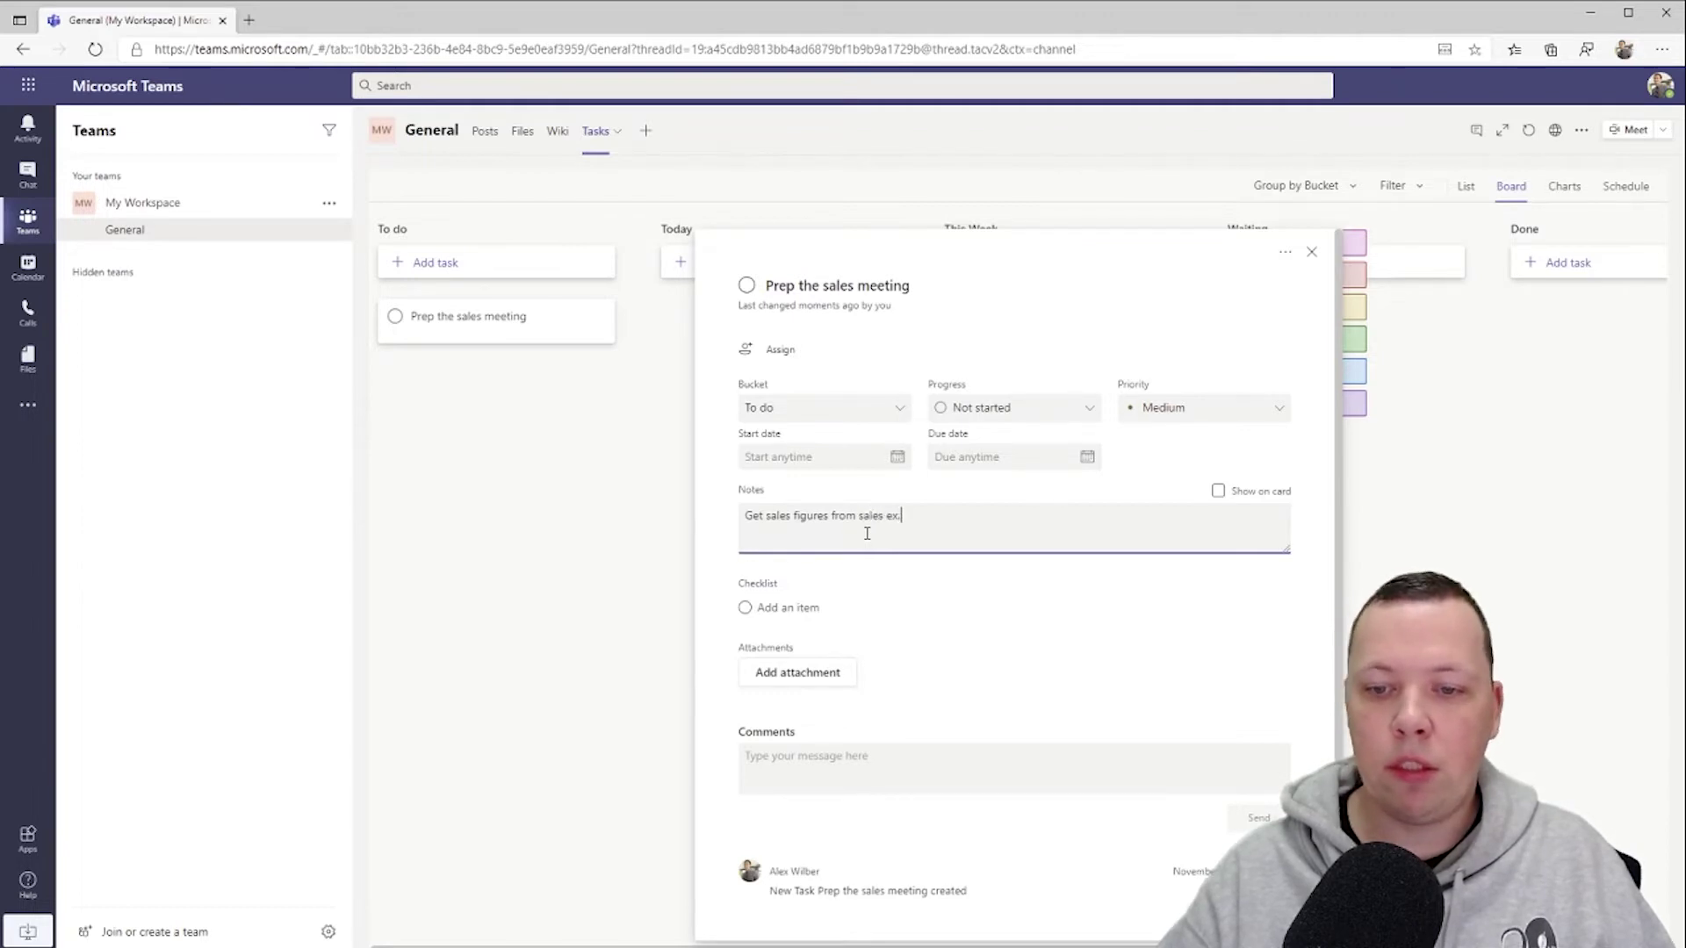
{"action": "left_click", "coordinate": [1219, 491]}
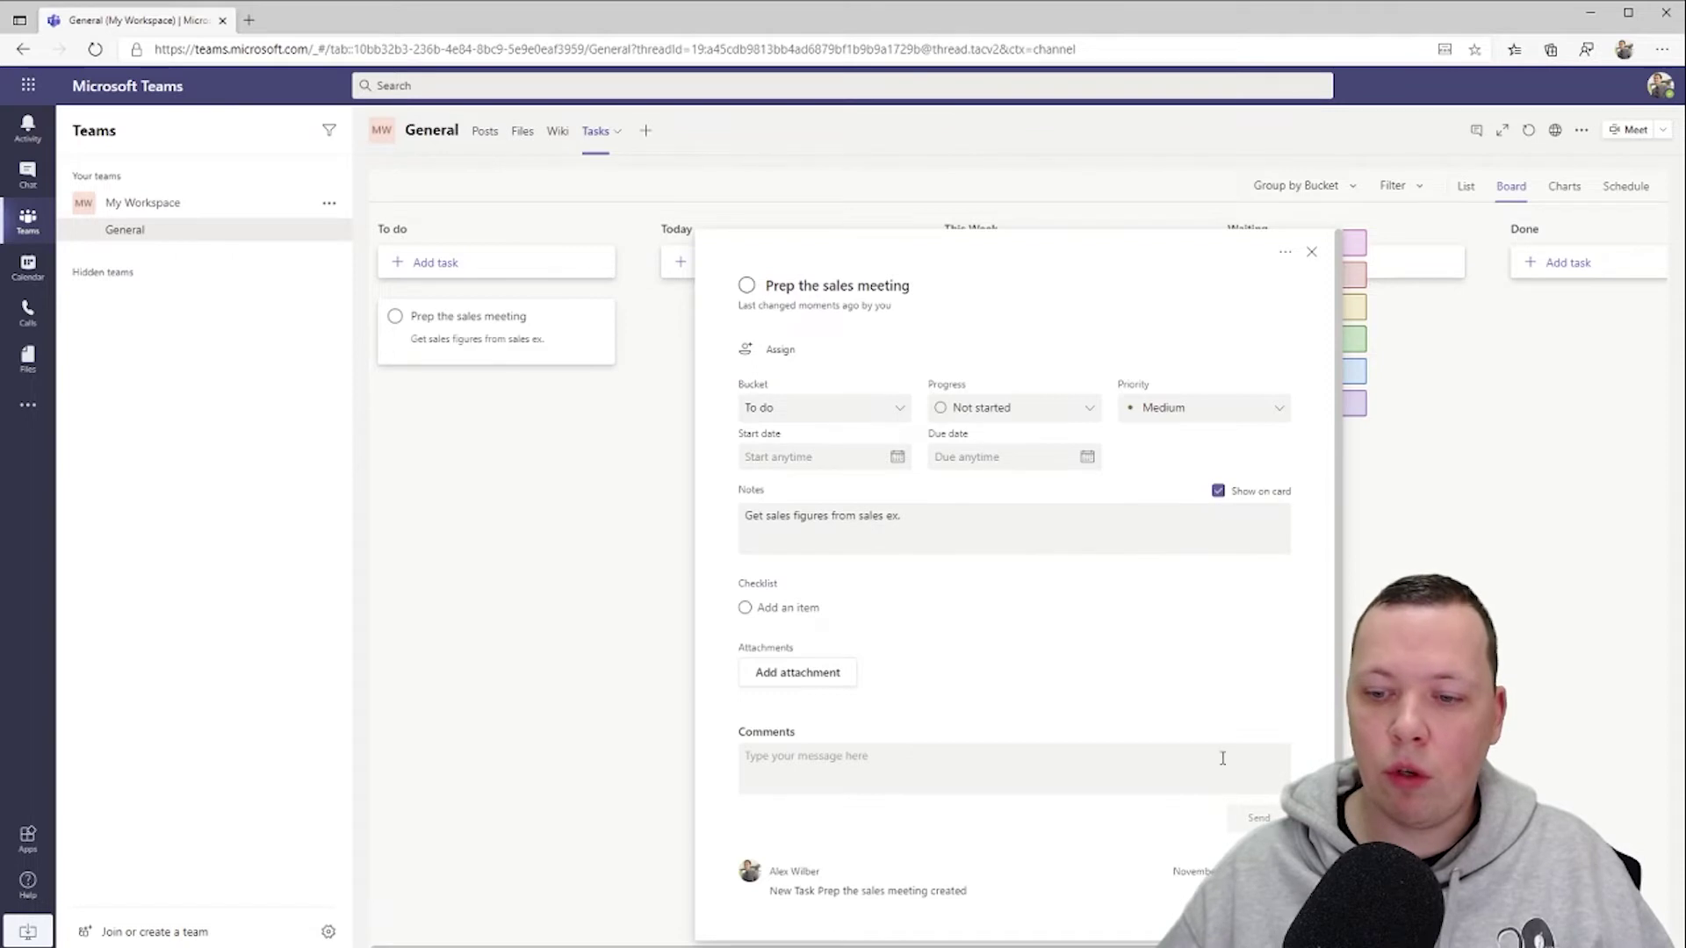
Drag the task through This Week, Today and Waiting into Done, then mark it complete.
{"action": "left_click", "coordinate": [1315, 255]}
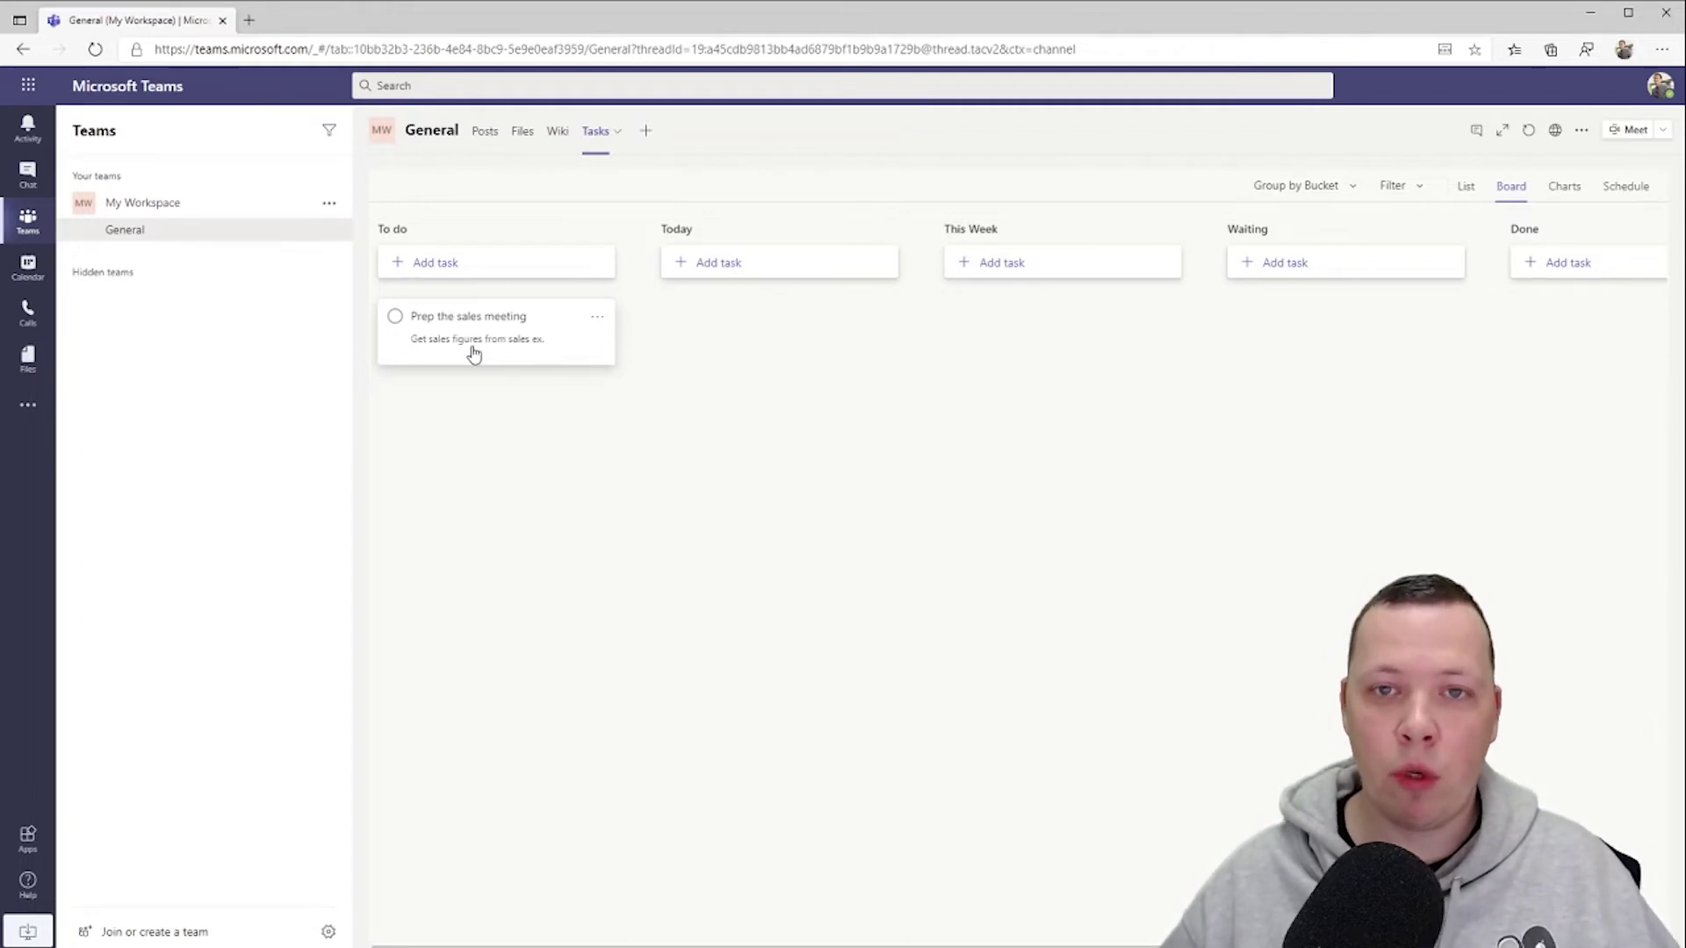
{"action": "left_click_drag", "start_coordinate": [474, 353], "coordinate": [1015, 339]}
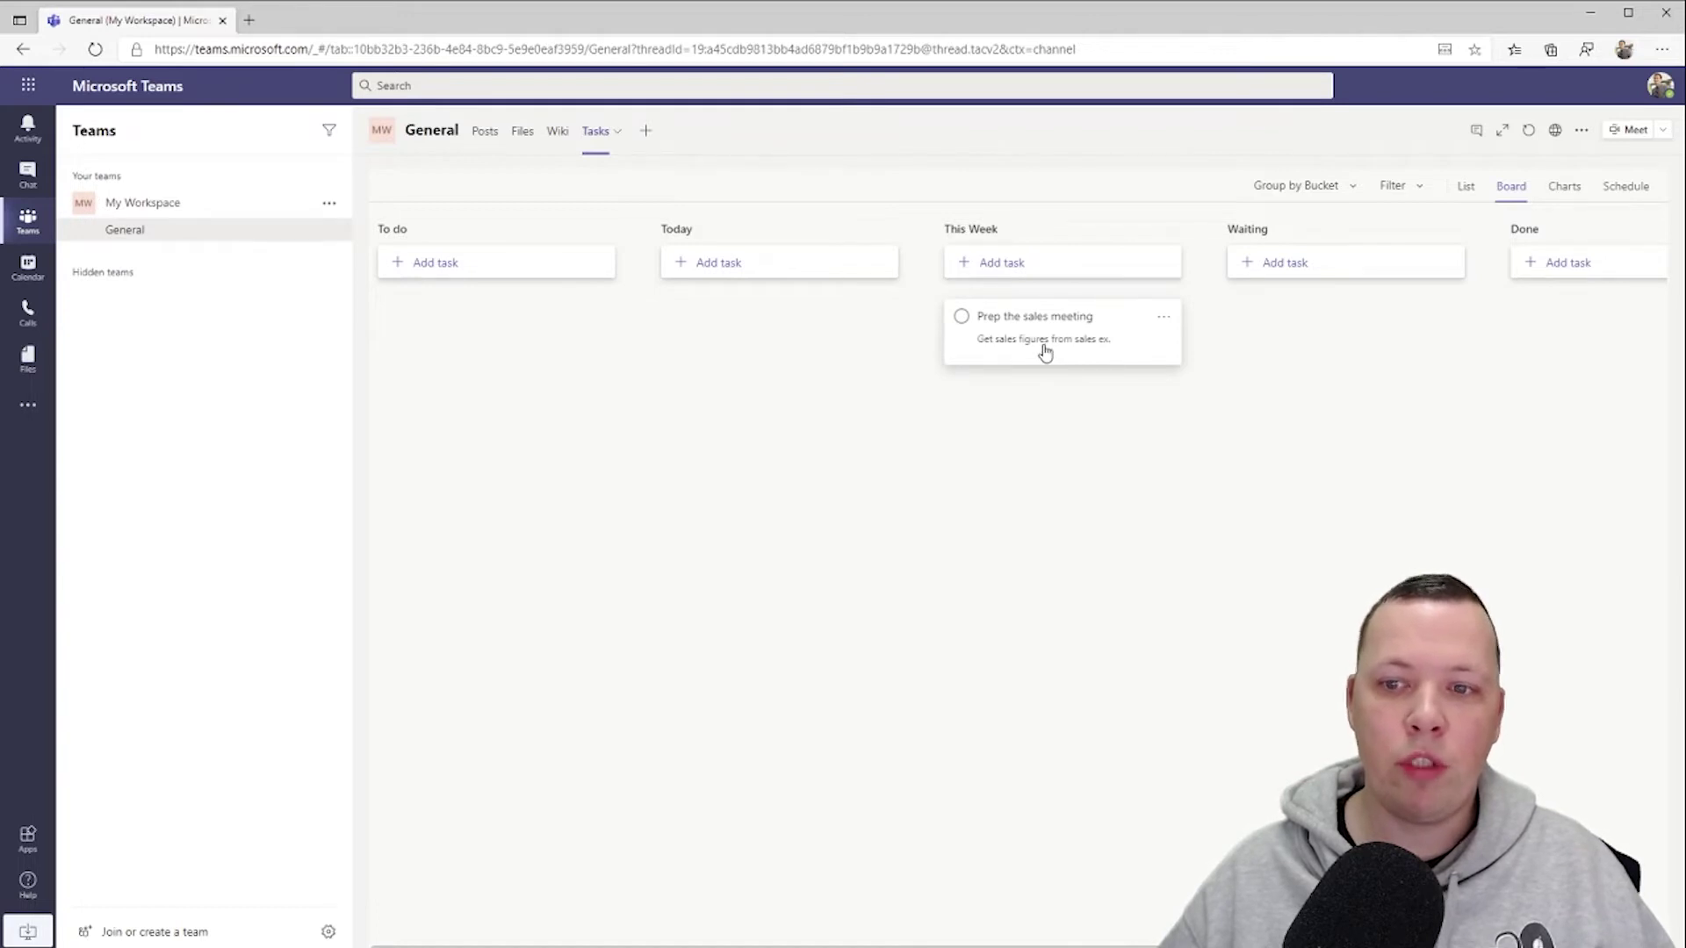
{"action": "left_click_drag", "start_coordinate": [1045, 351], "coordinate": [789, 353]}
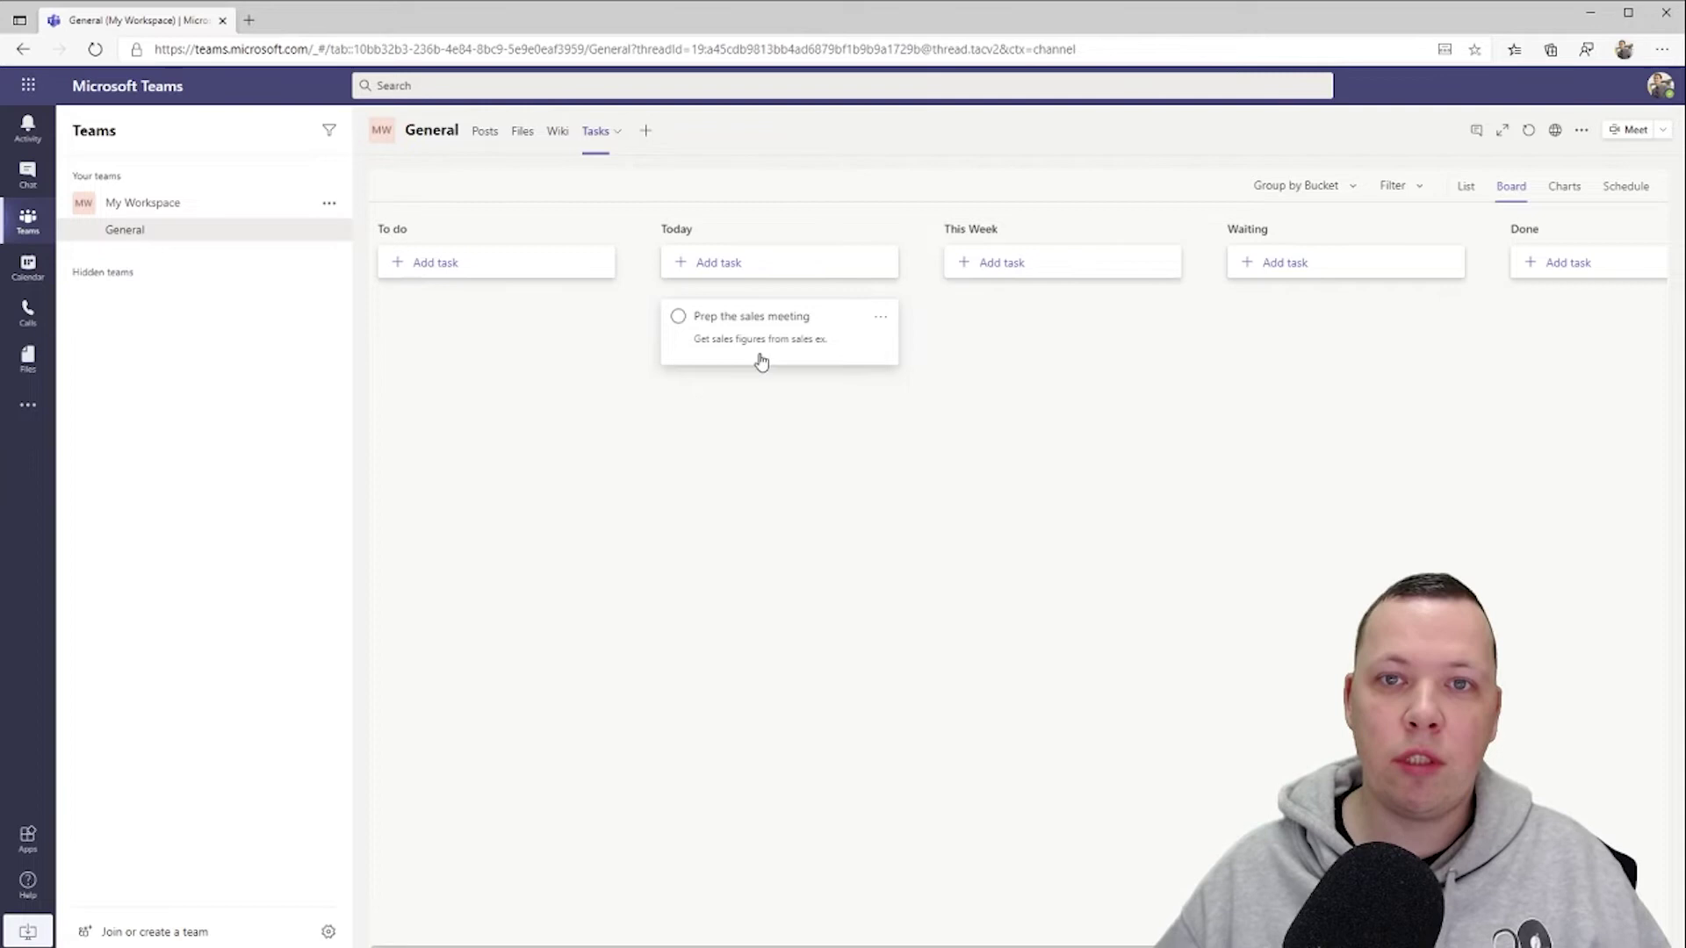
{"action": "left_click_drag", "start_coordinate": [760, 360], "coordinate": [1343, 354]}
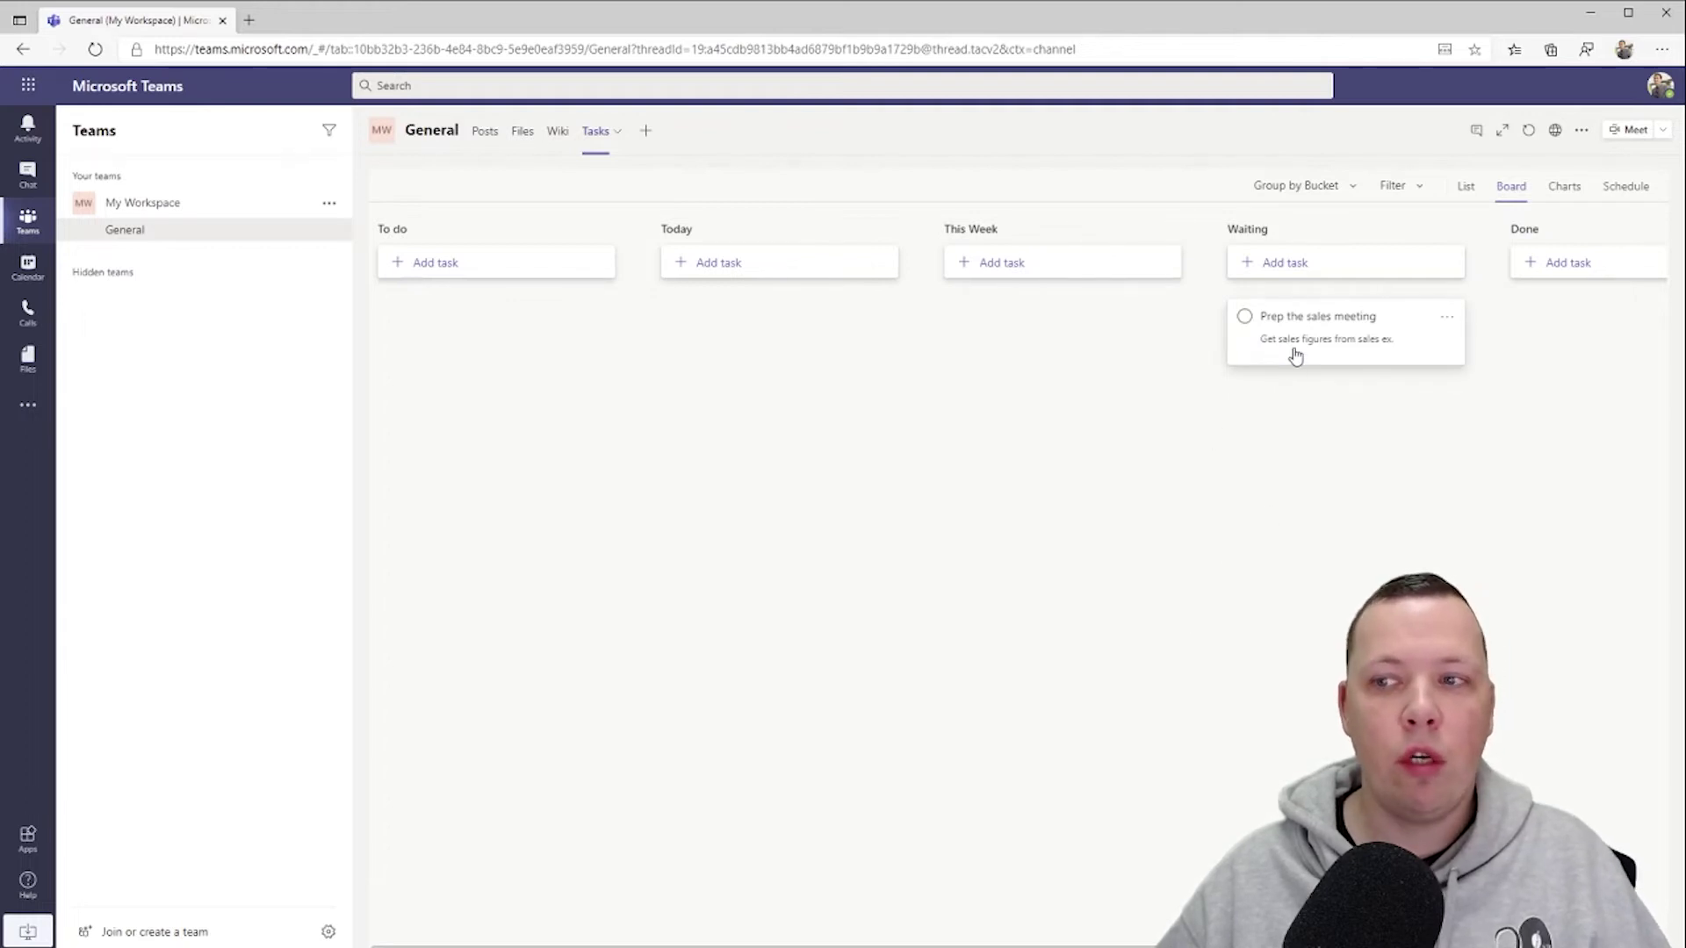
{"action": "left_click_drag", "start_coordinate": [1299, 351], "coordinate": [1570, 337]}
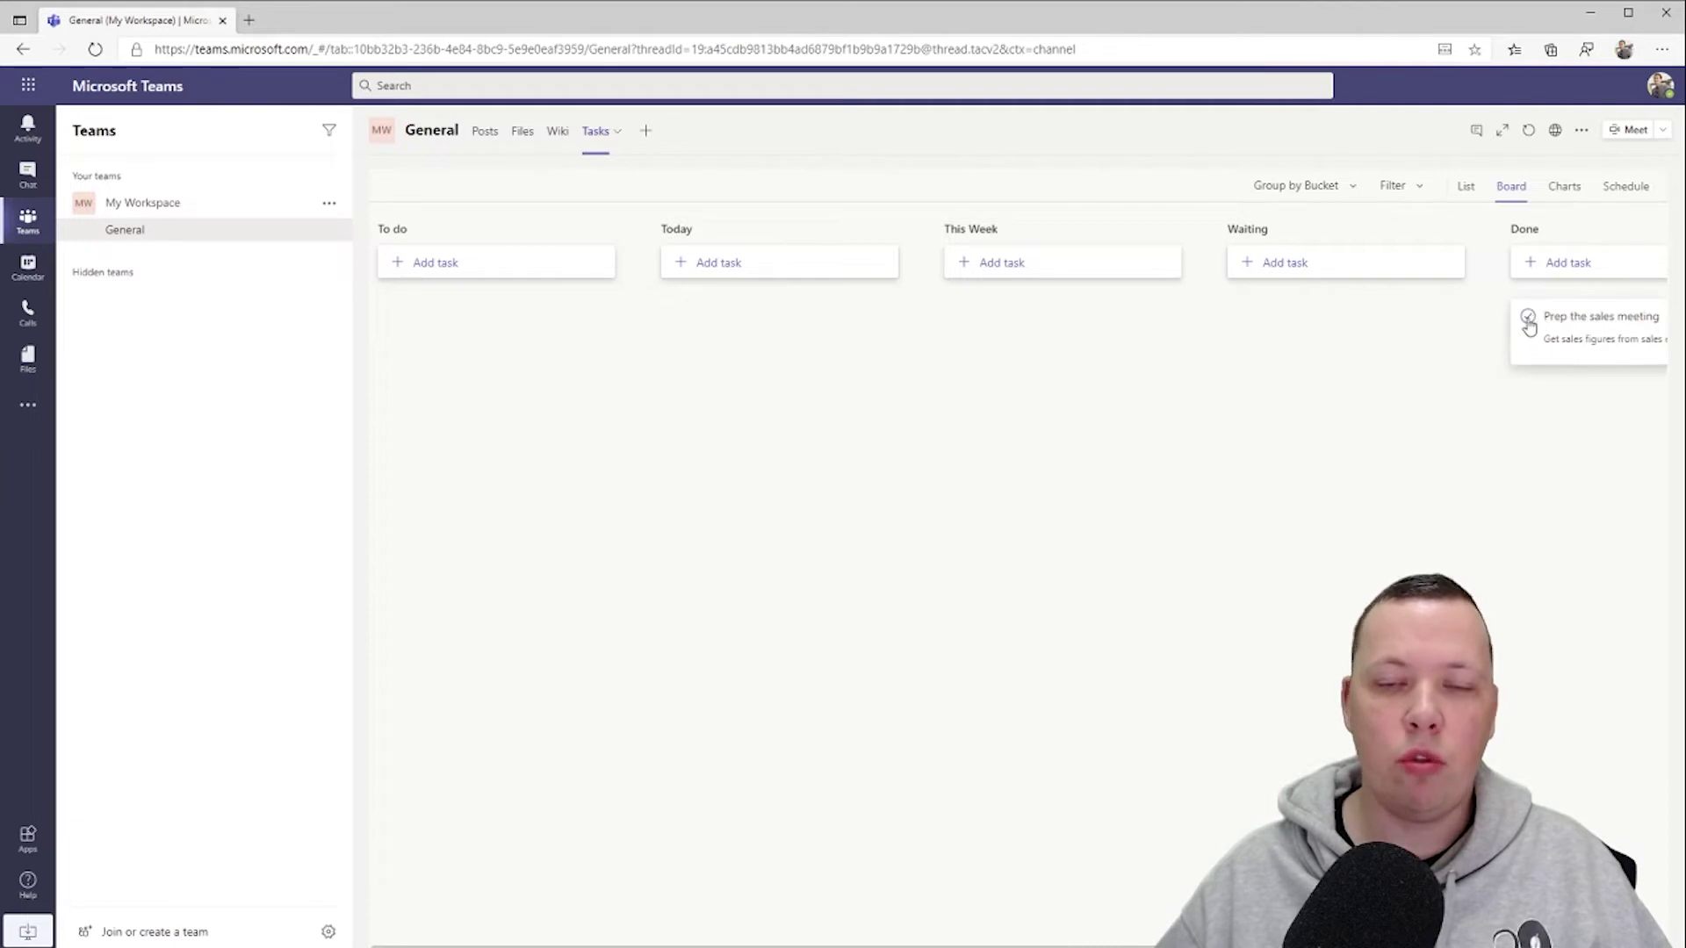
{"action": "left_click", "coordinate": [1528, 317]}
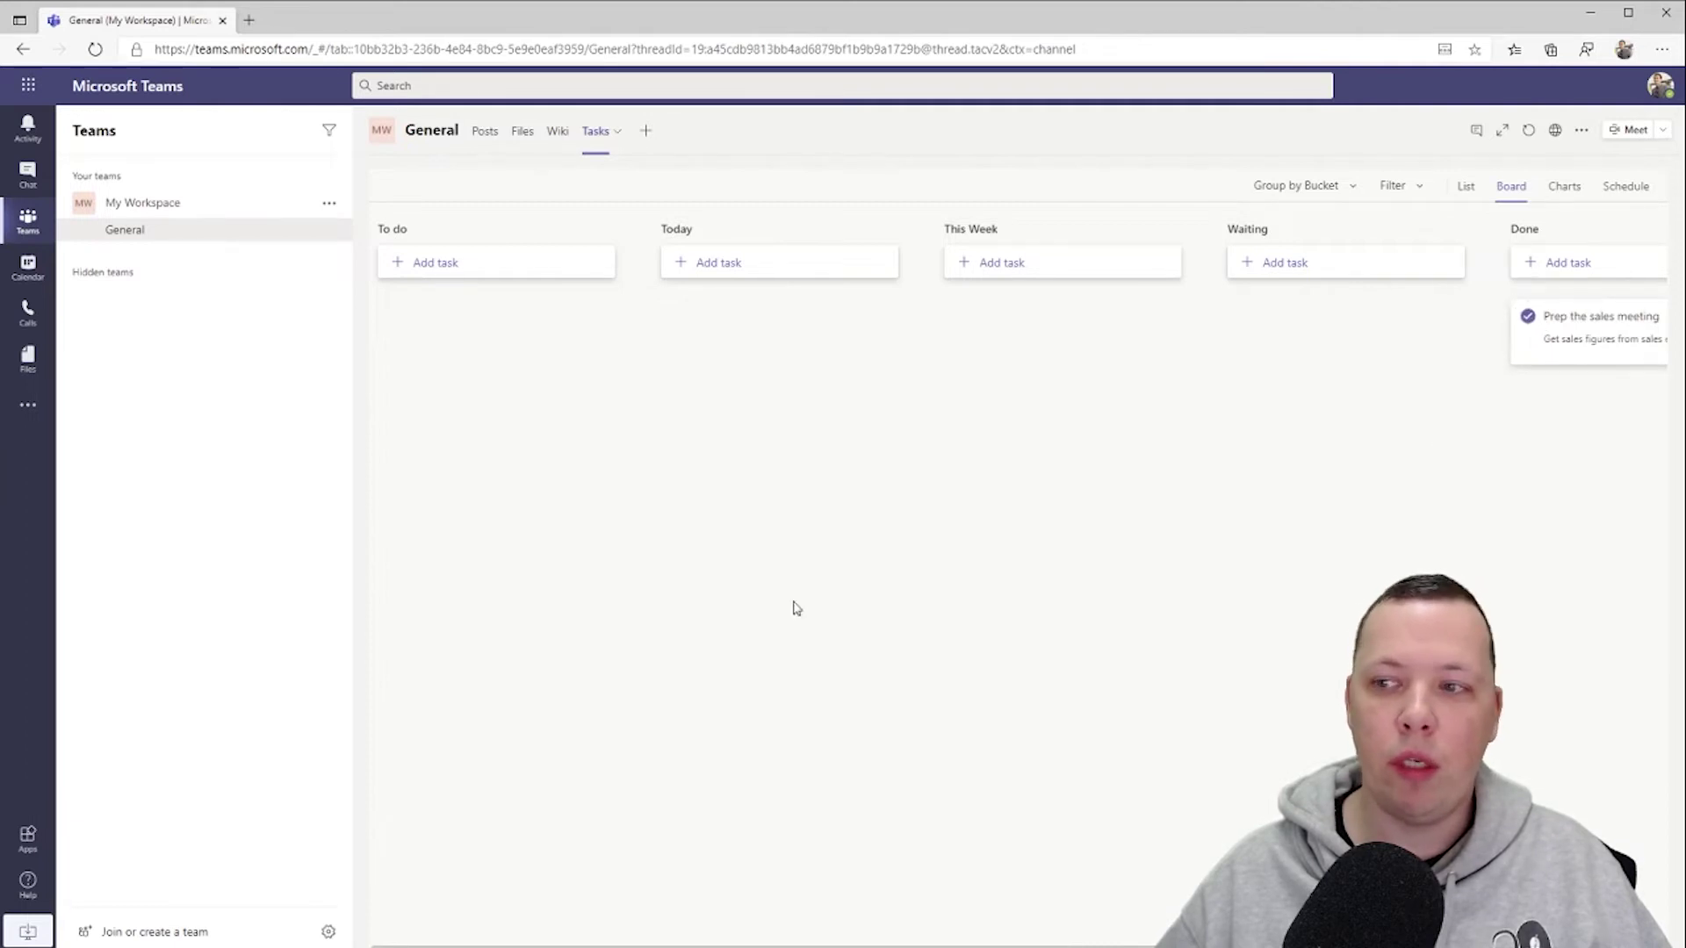
Add a OneNote tab for My Workspace Notebook without posting to the channel.
{"action": "left_click", "coordinate": [647, 131]}
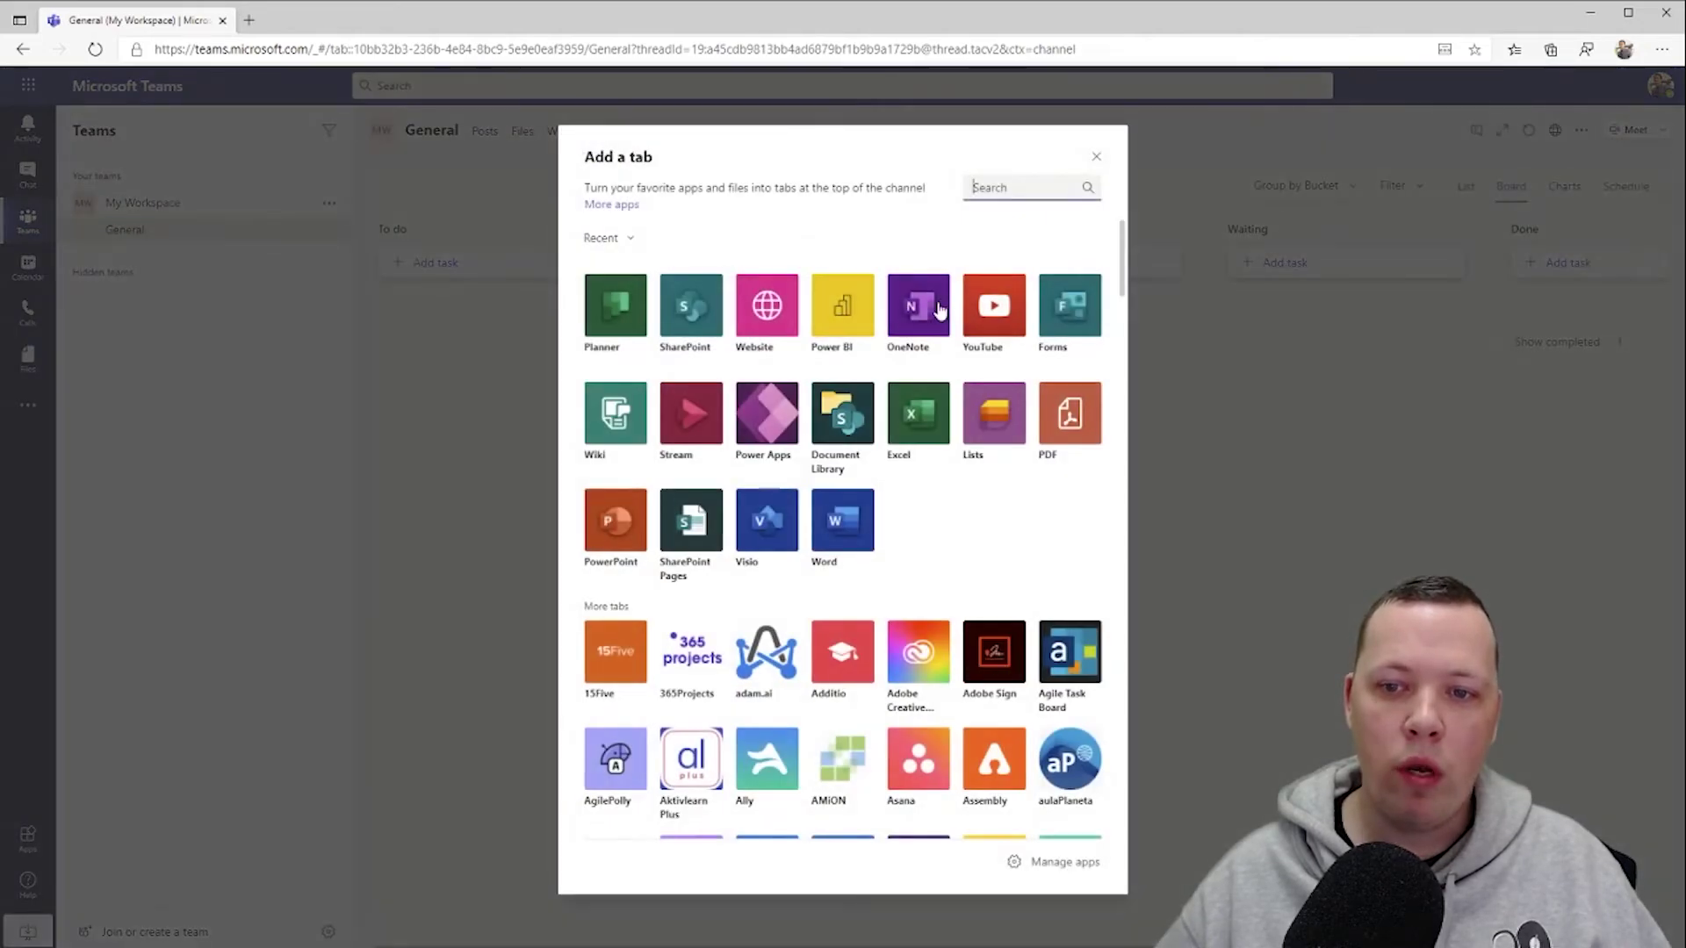
{"action": "left_click", "coordinate": [926, 312]}
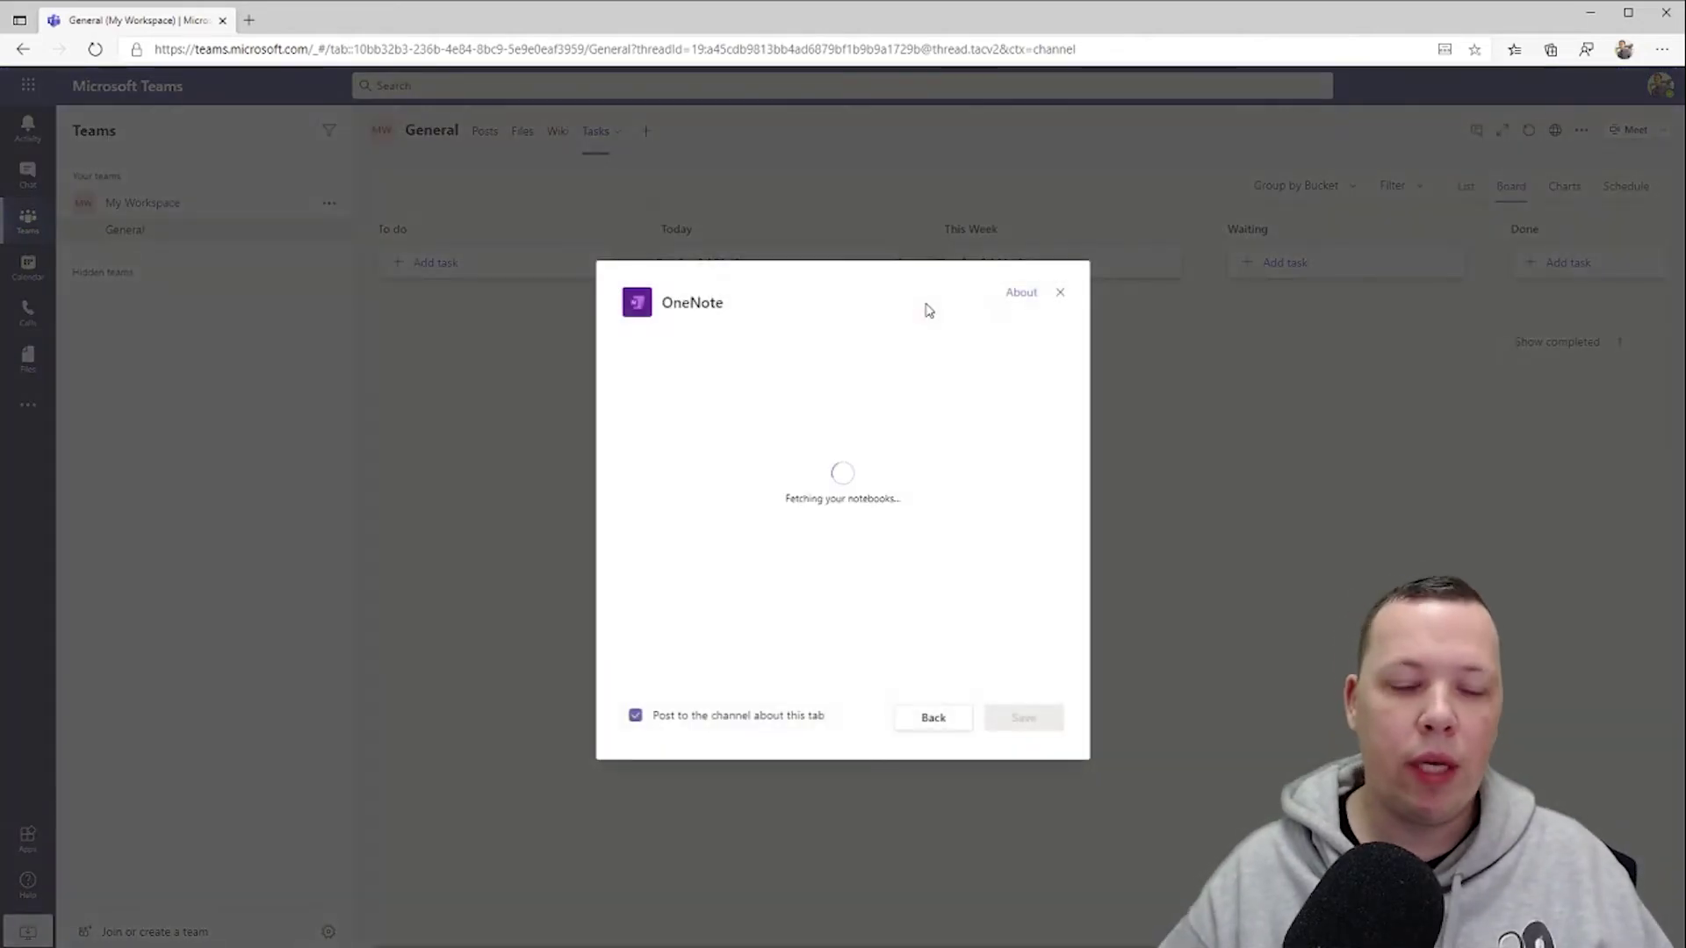
{"action": "left_click", "coordinate": [716, 425]}
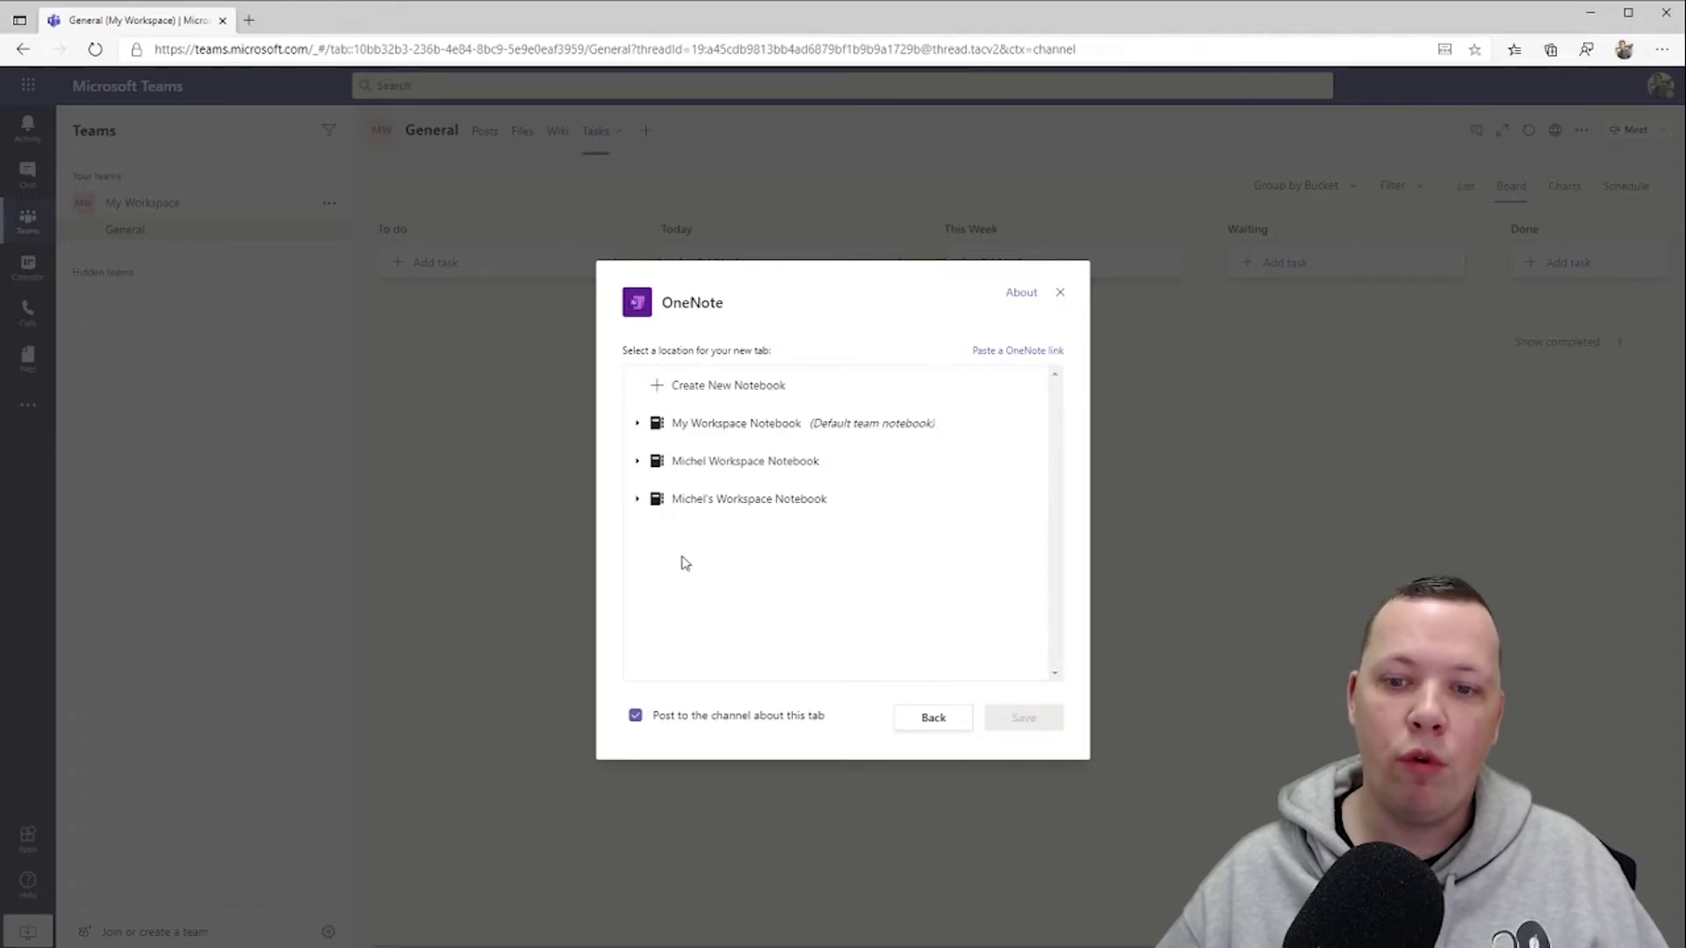
{"action": "left_click", "coordinate": [636, 715]}
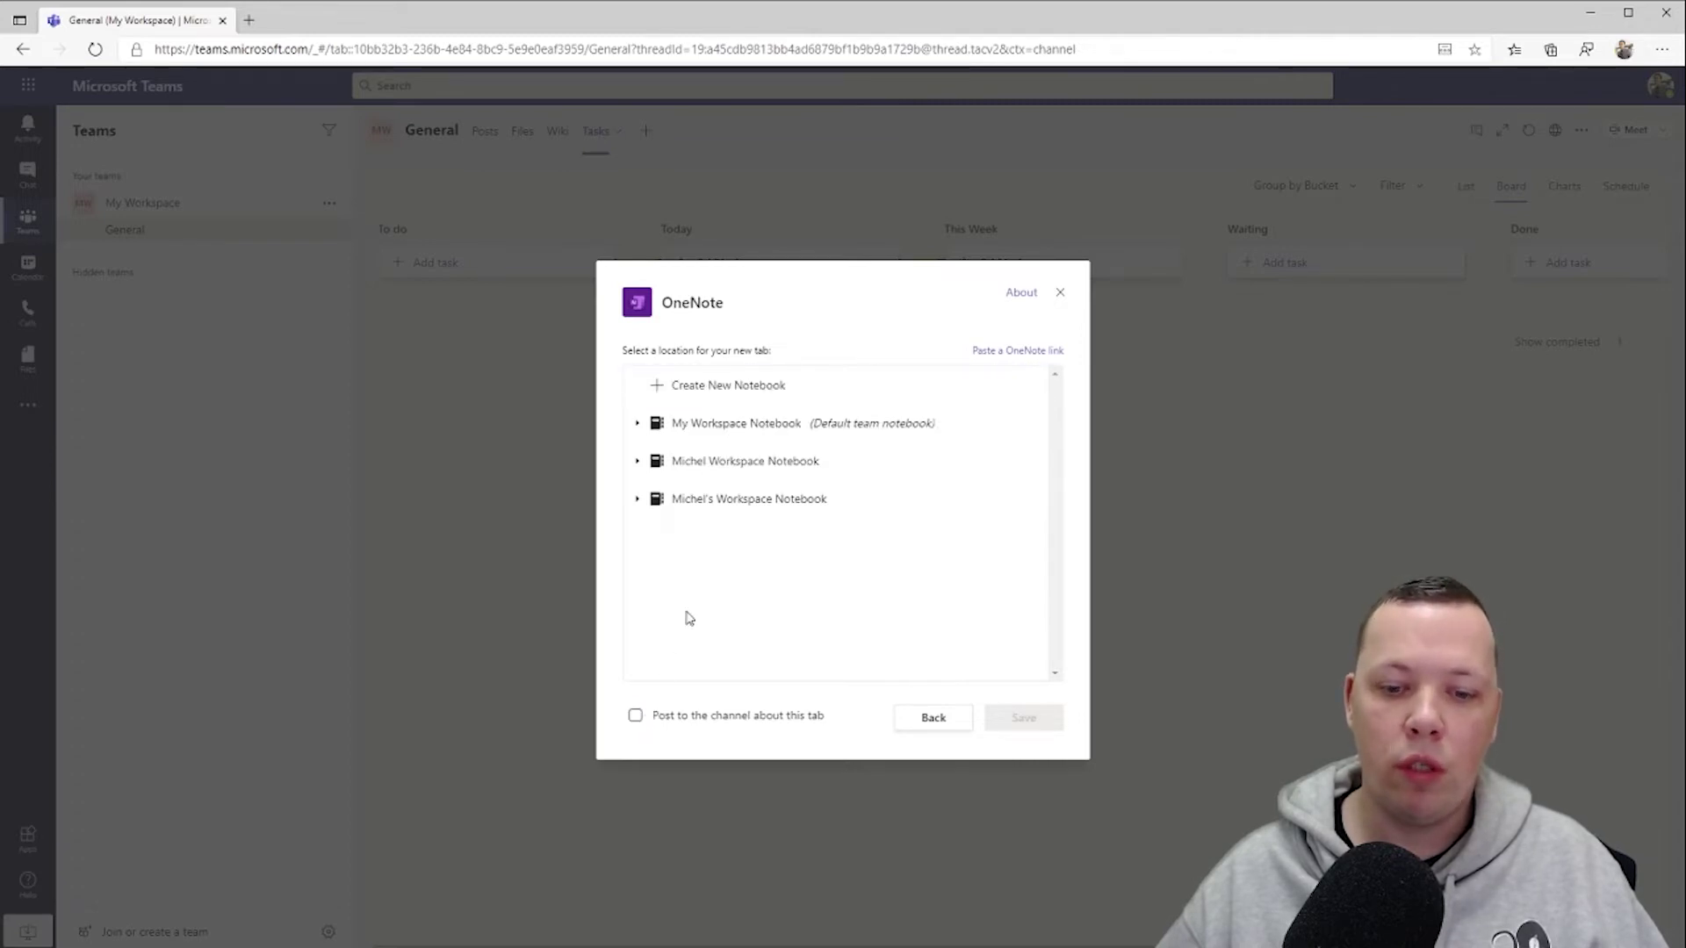
{"action": "left_click", "coordinate": [747, 435]}
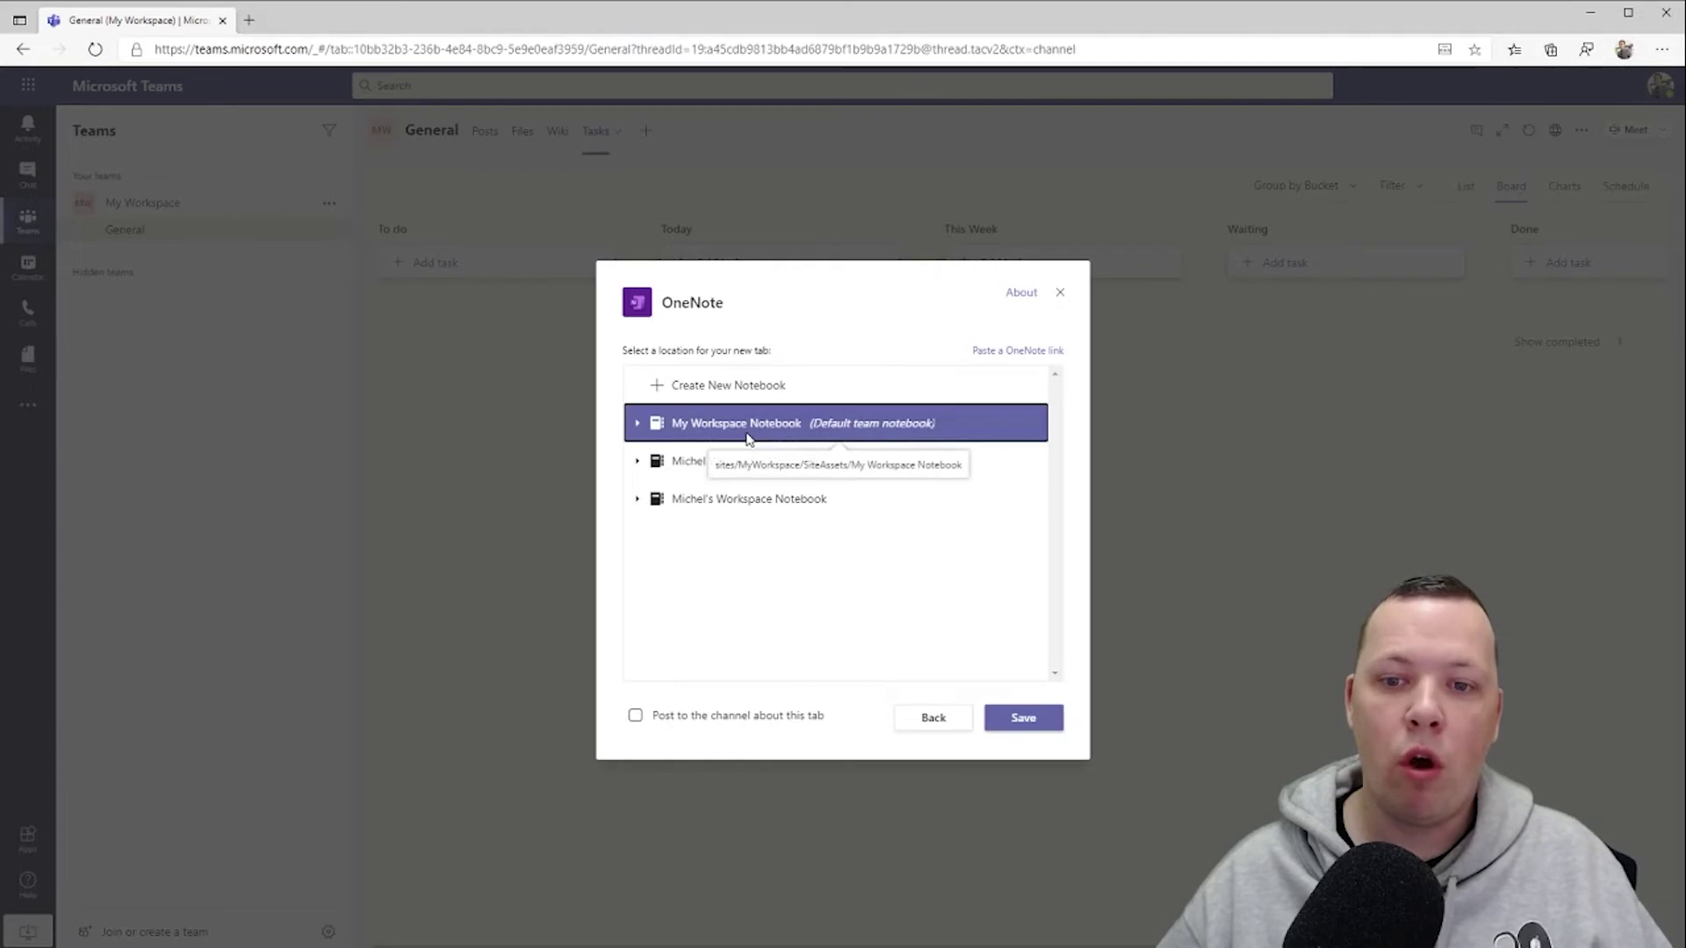
{"action": "left_click", "coordinate": [1019, 720]}
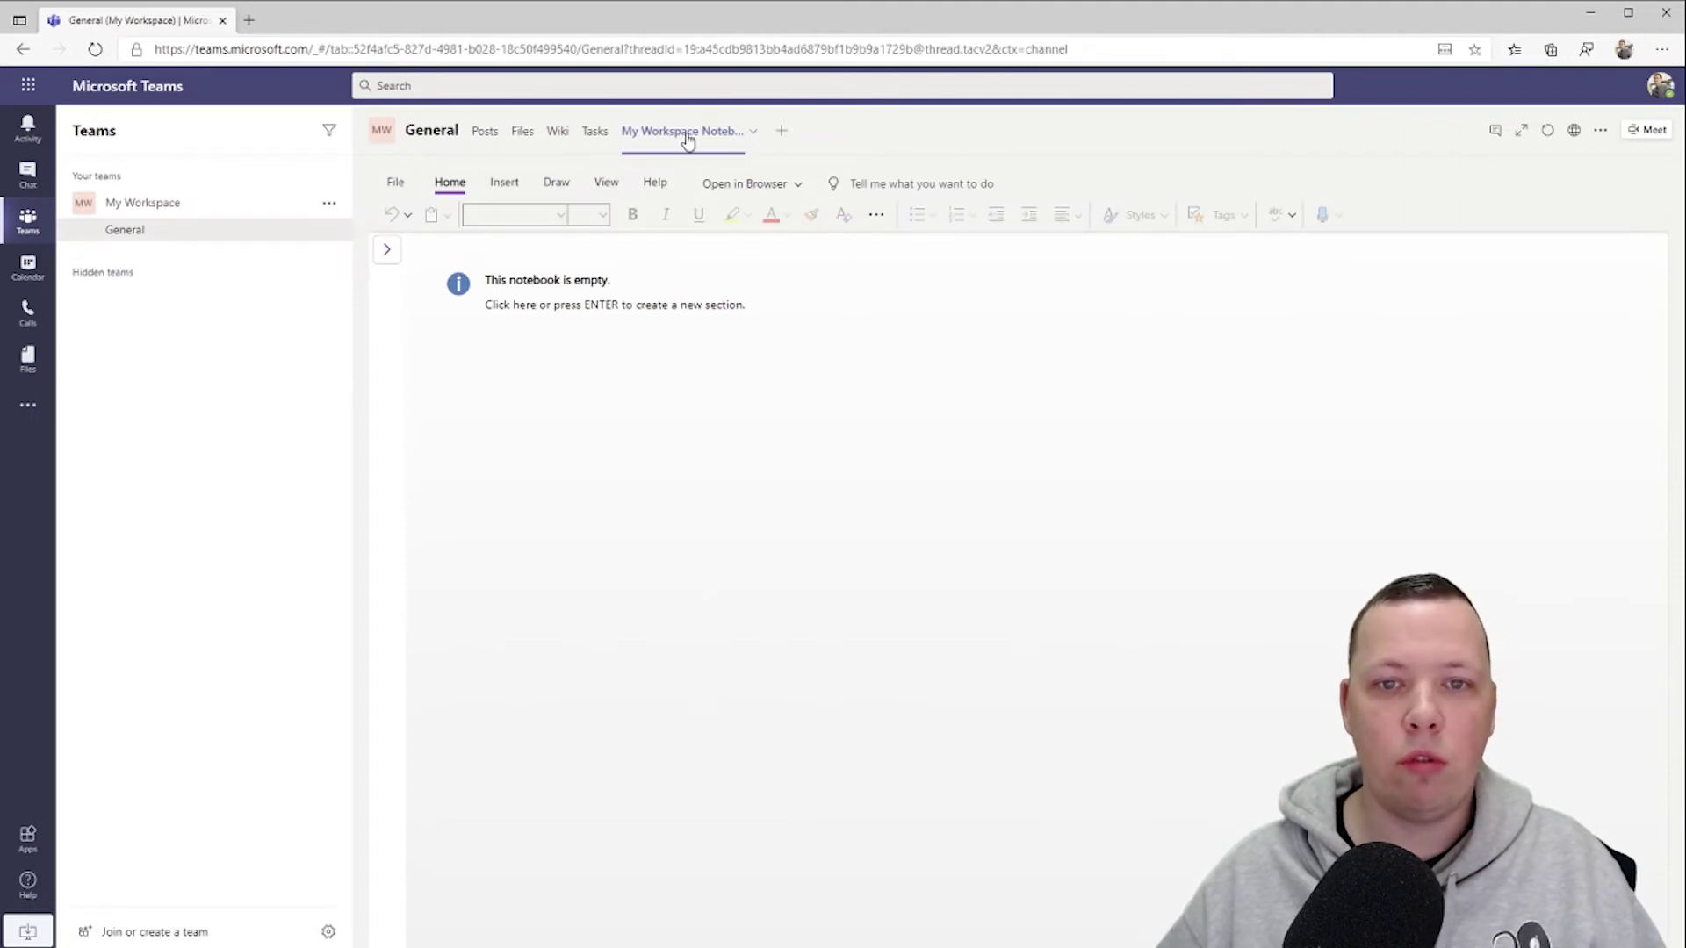
Rename the notebook tab to 'Notes'.
{"action": "left_click", "coordinate": [688, 140]}
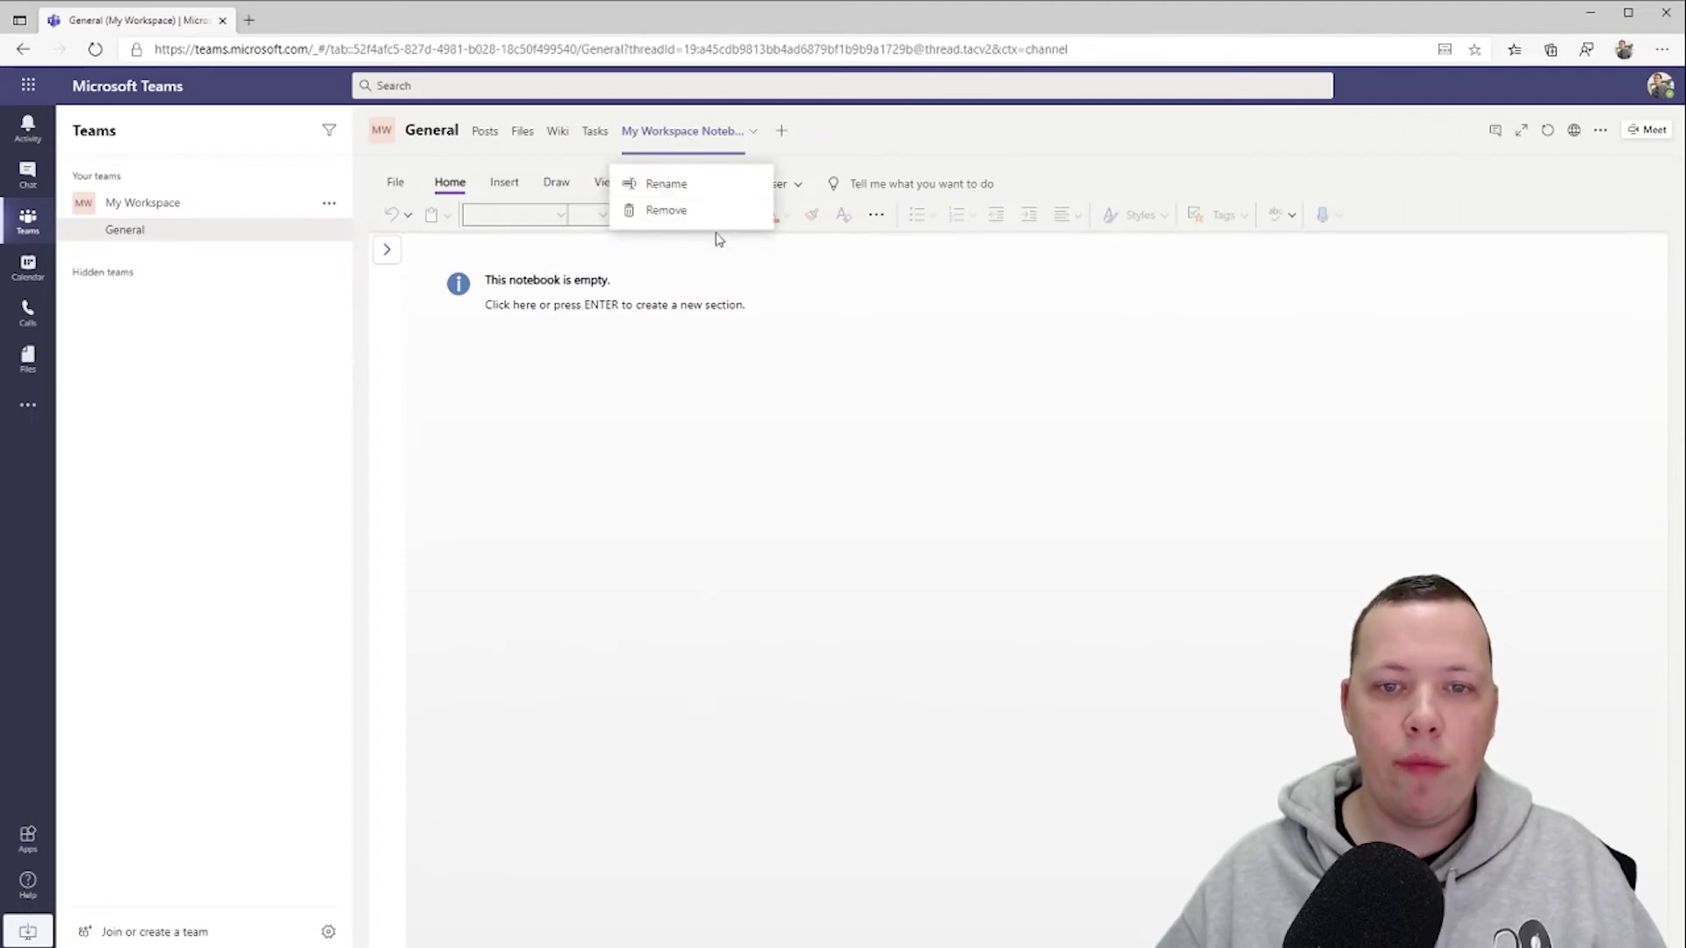
{"action": "left_click", "coordinate": [674, 183]}
{"action": "key", "text": "BackSpace"}
{"action": "type", "text": "N"}
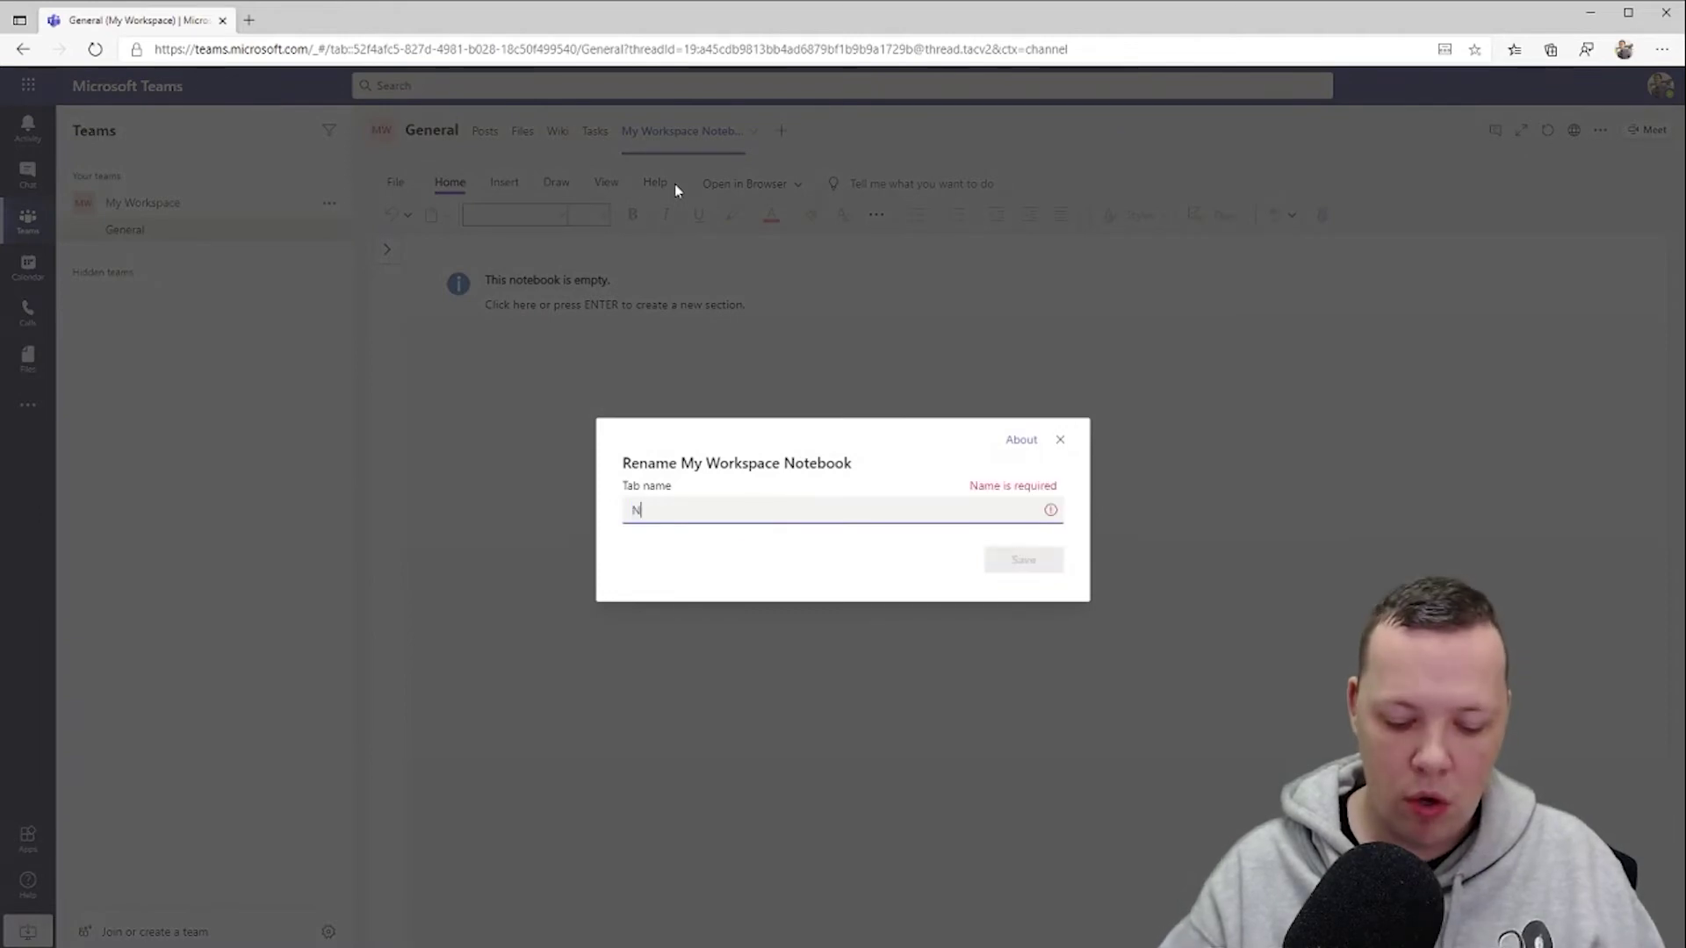
{"action": "type", "text": "otes"}
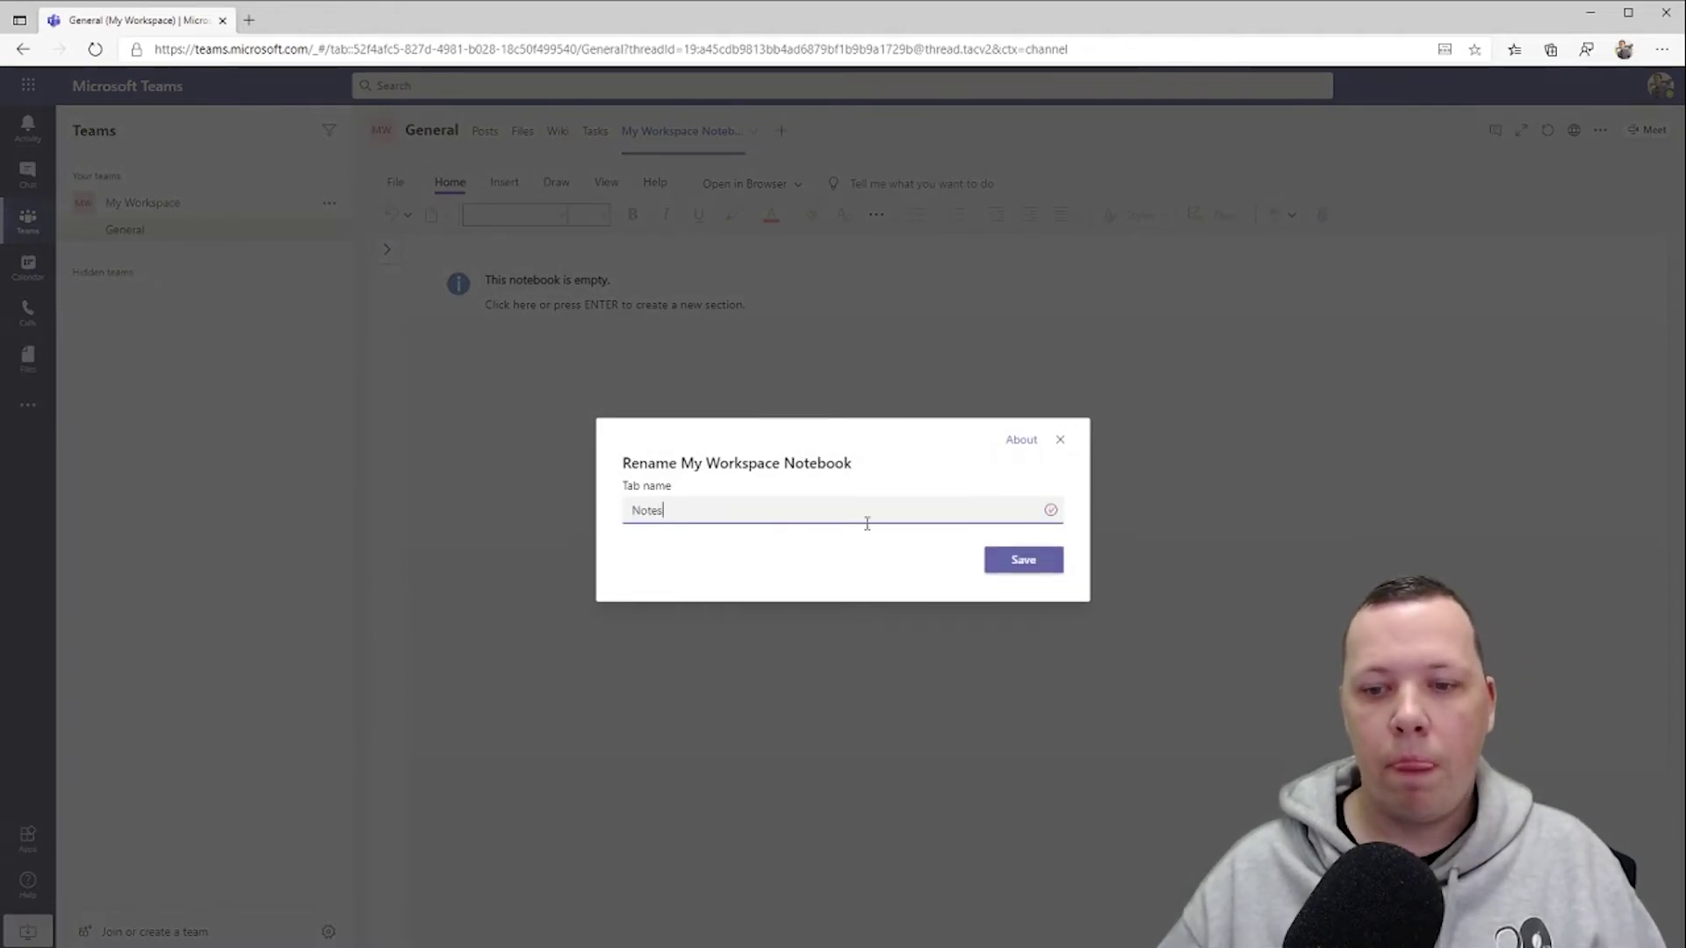
{"action": "left_click", "coordinate": [1045, 562]}
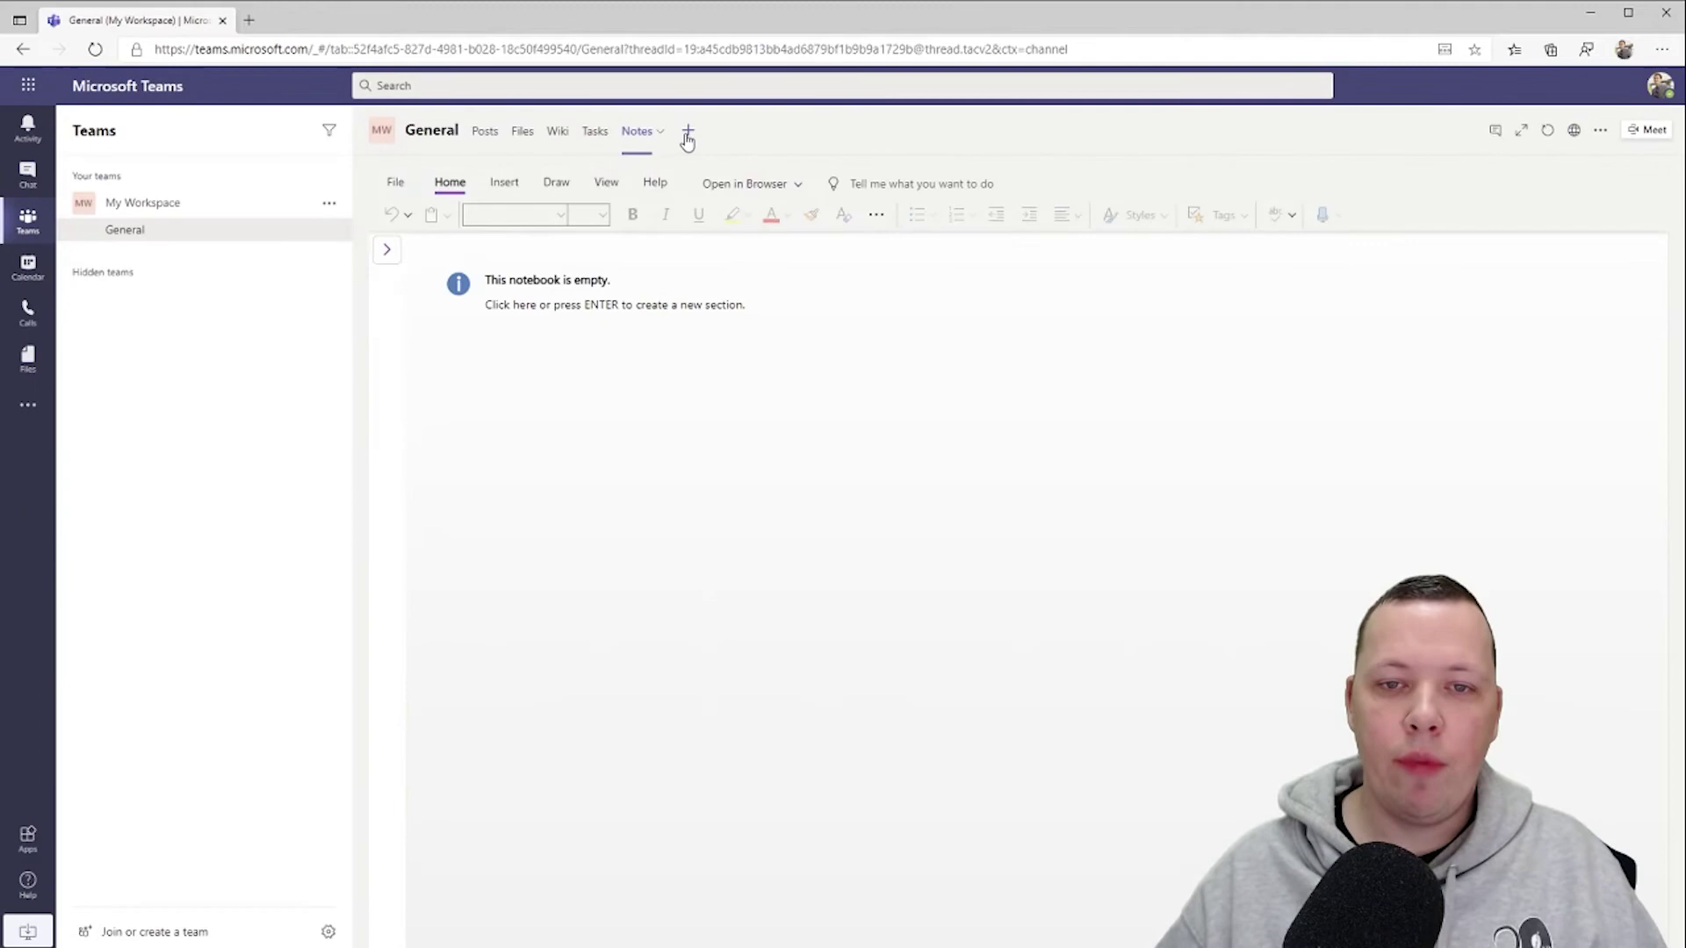
Open the Add a tab gallery, search 'mursales', then clear the search to list all apps.
{"action": "left_click", "coordinate": [689, 133]}
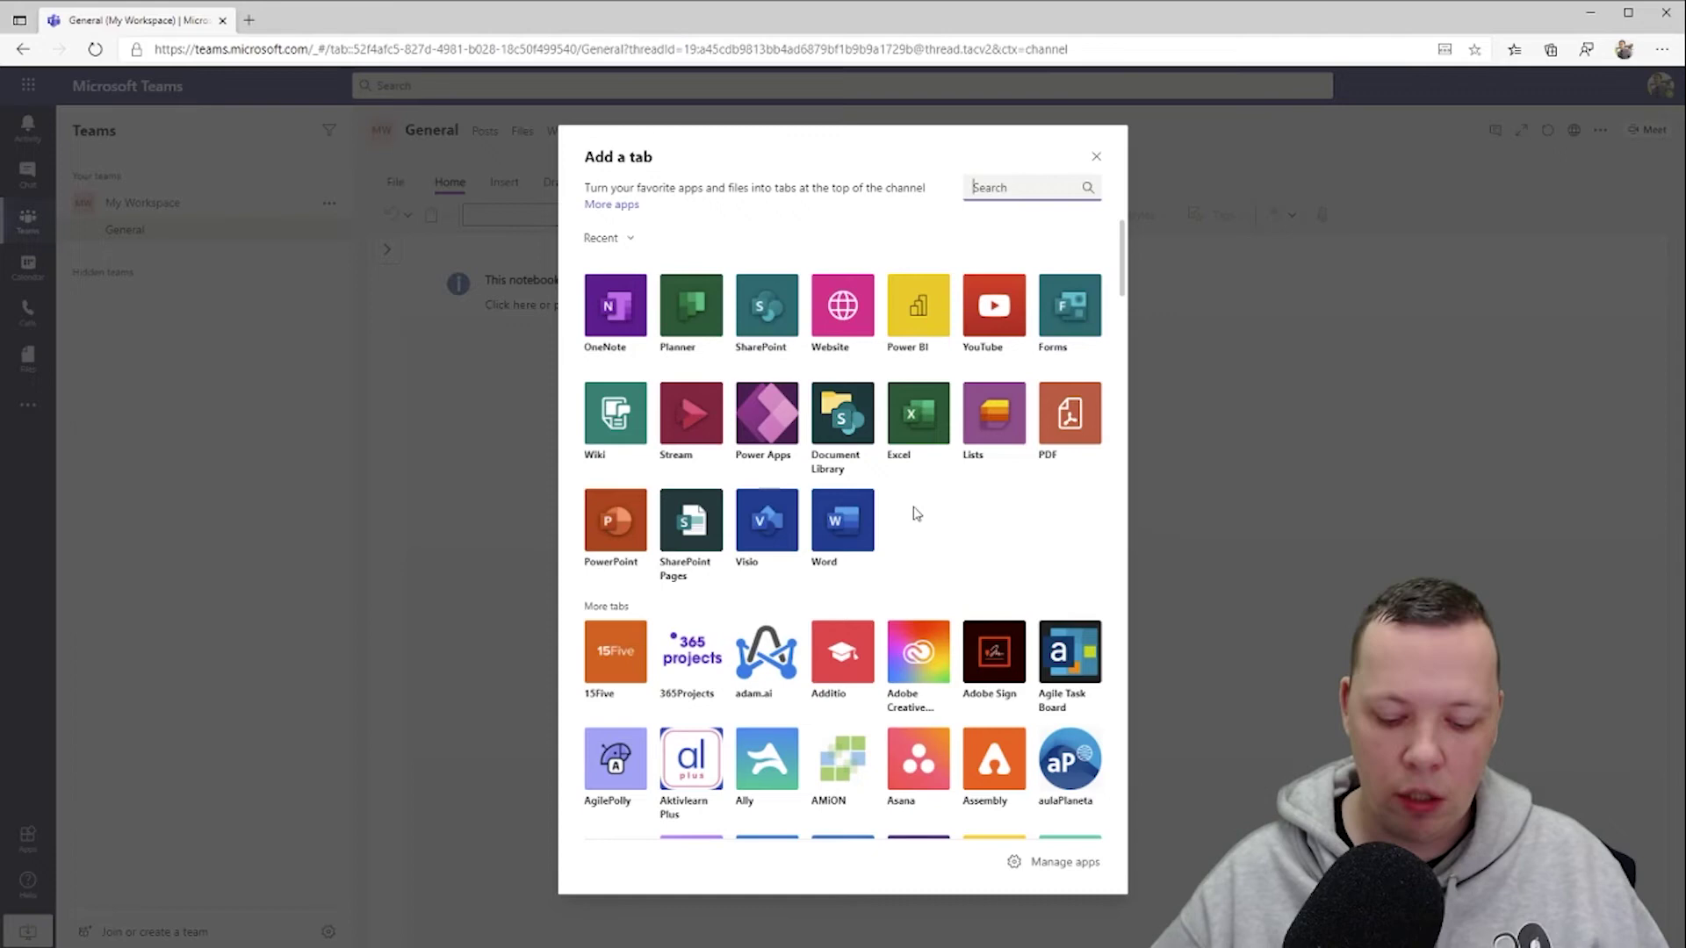
{"action": "type", "text": "mur"}
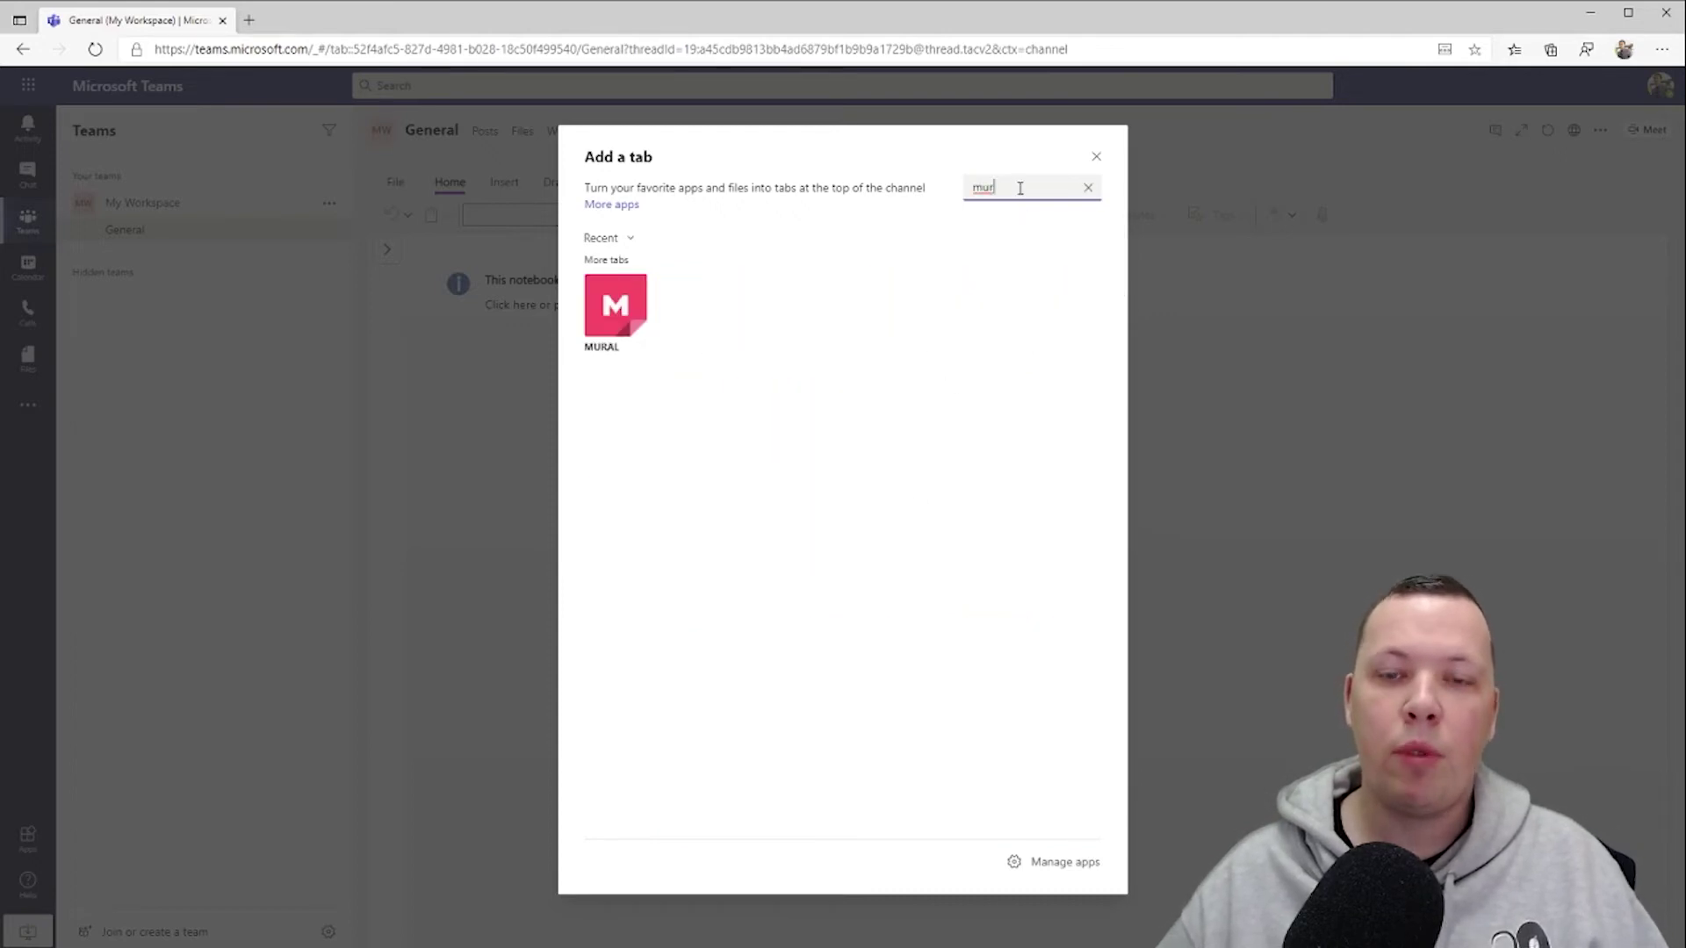
{"action": "type", "text": "sales"}
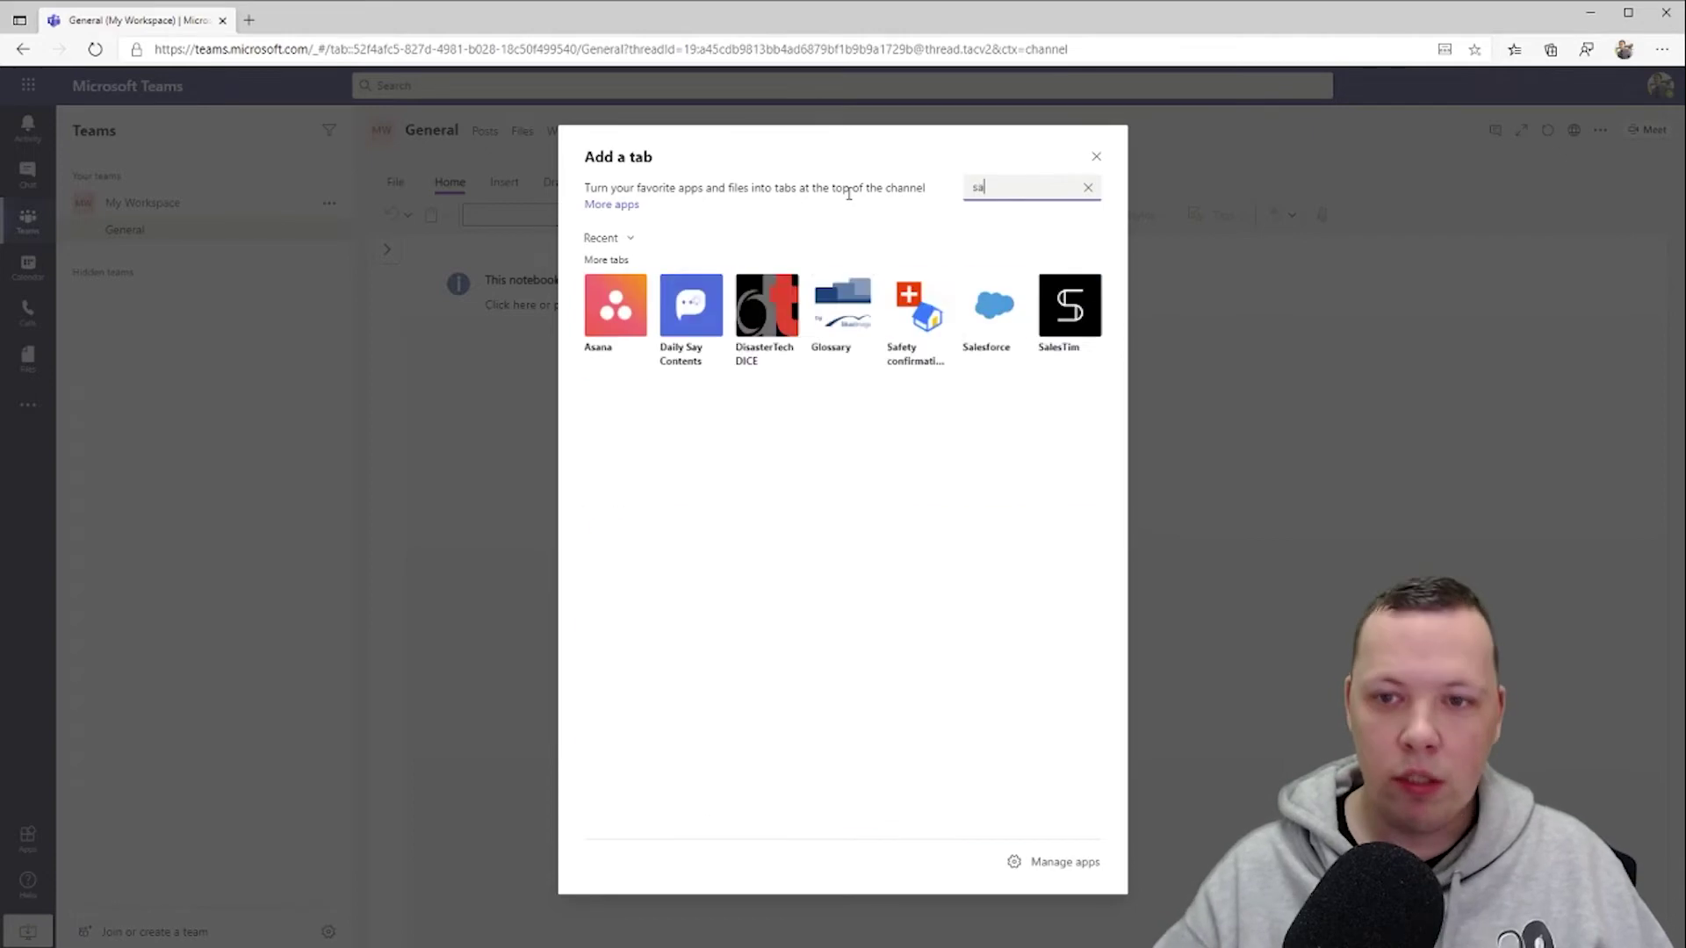
{"action": "left_click", "coordinate": [1087, 187]}
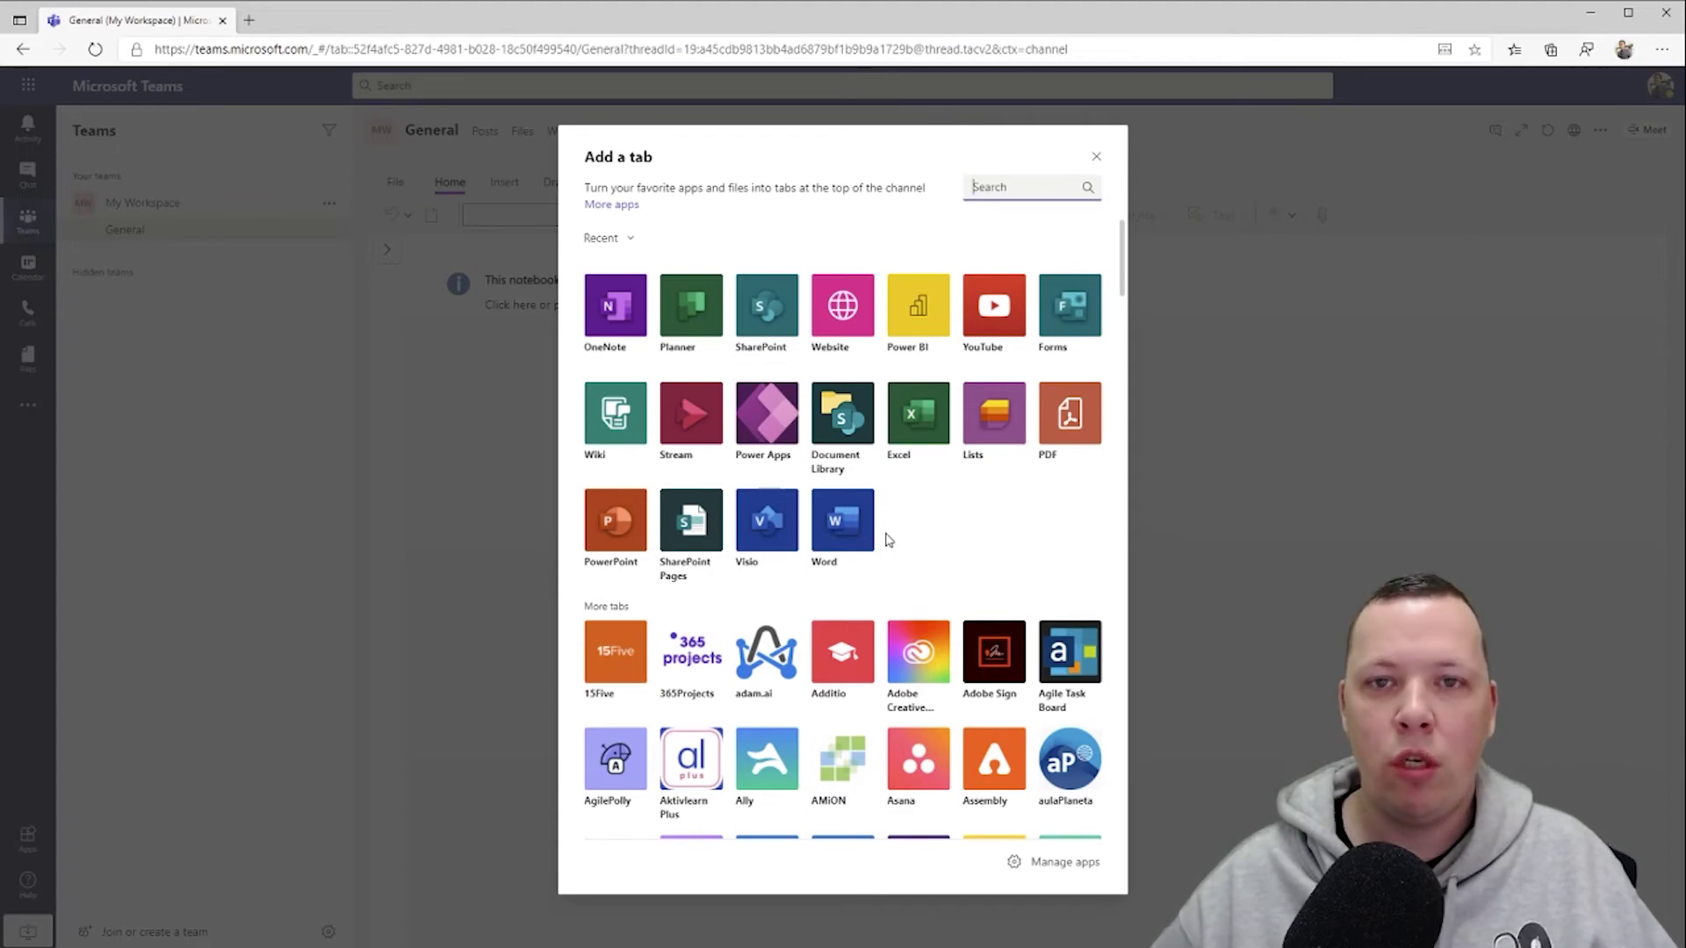
Add a Power BI tab with the Mark 8 Project Team's Operations Analytics report, without posting.
{"action": "left_click", "coordinate": [908, 306]}
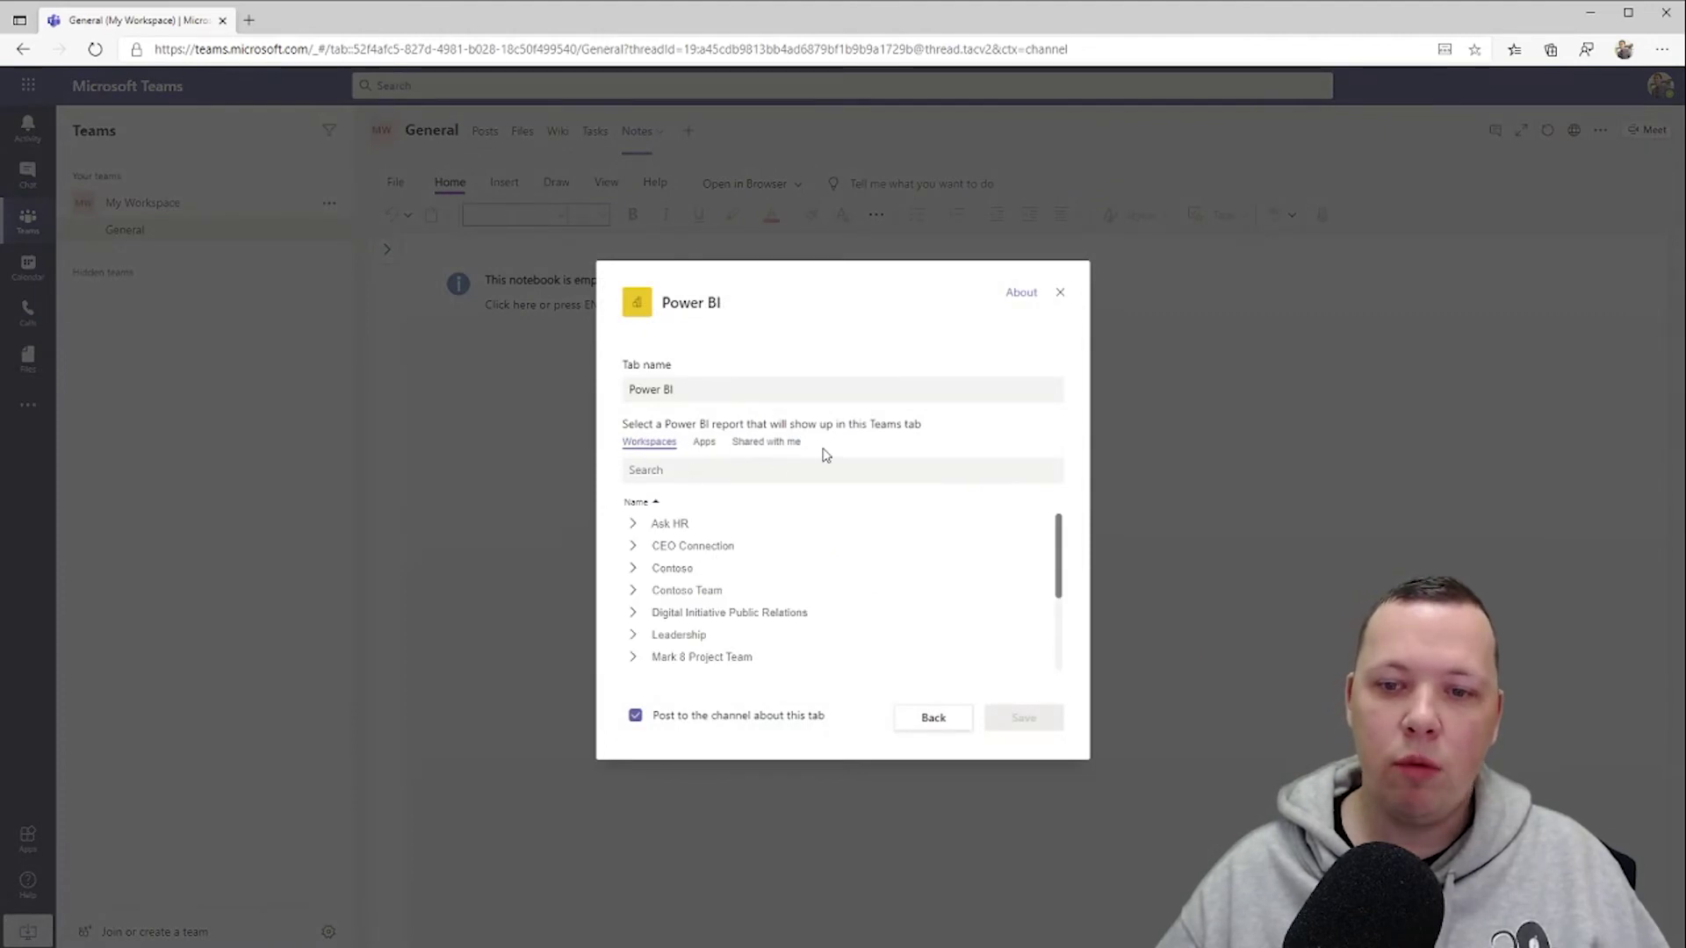
{"action": "scroll", "coordinate": [739, 634], "scroll_direction": "down", "scroll_amount": 1}
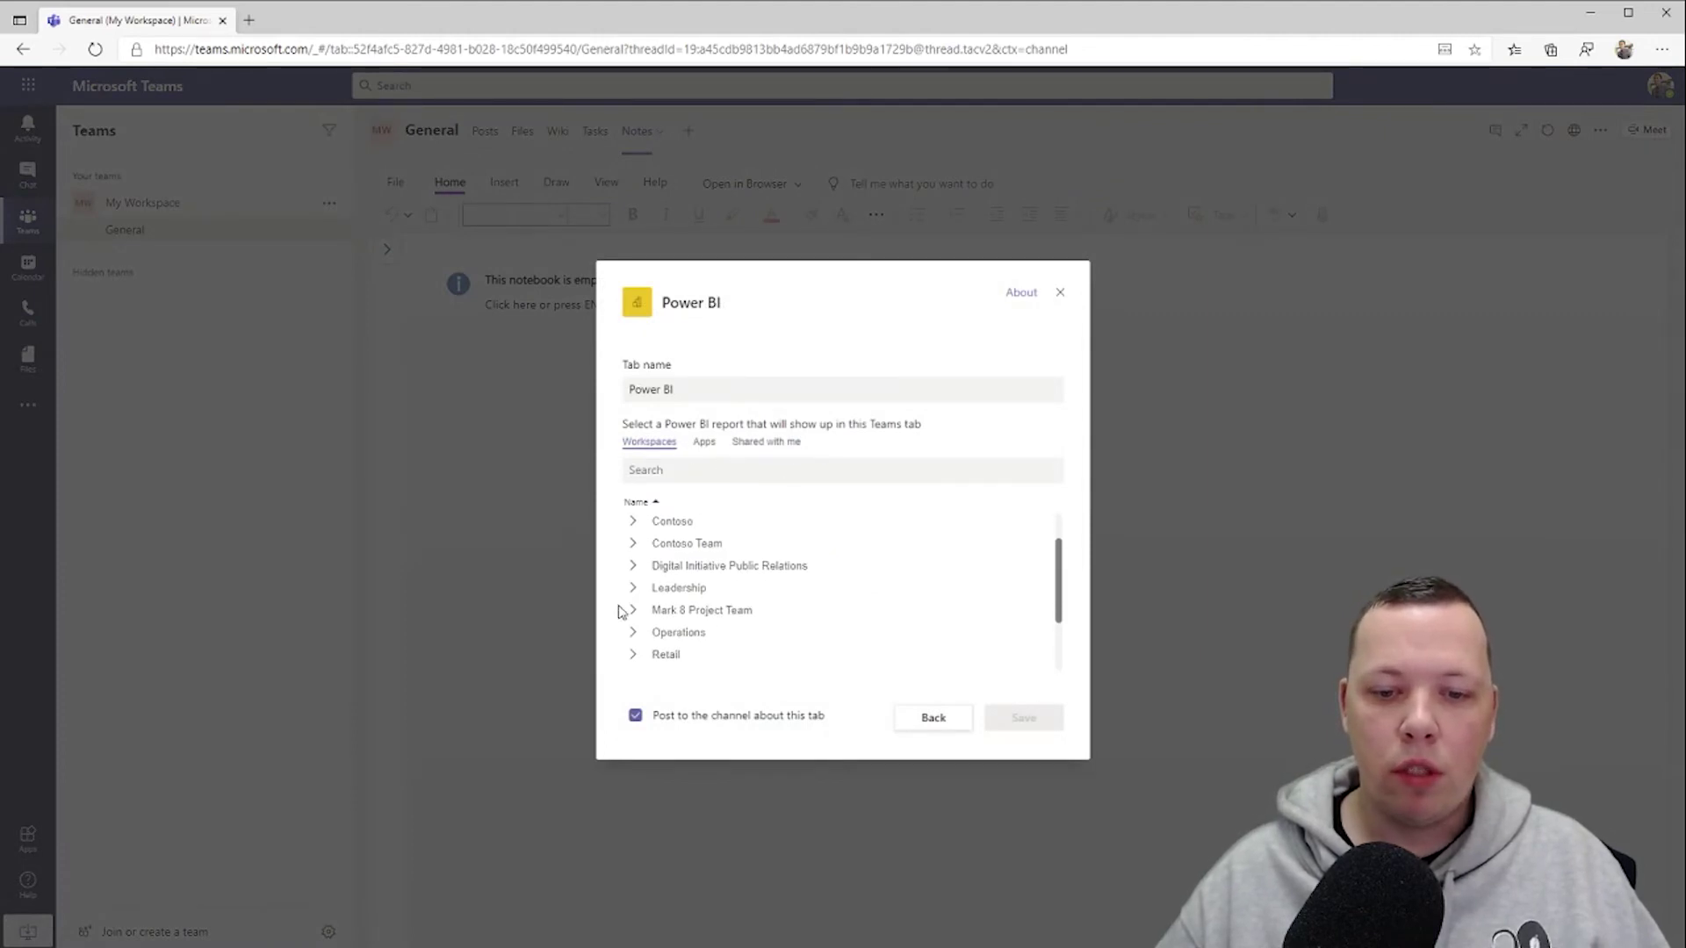
{"action": "left_click", "coordinate": [631, 610]}
{"action": "left_click", "coordinate": [702, 660]}
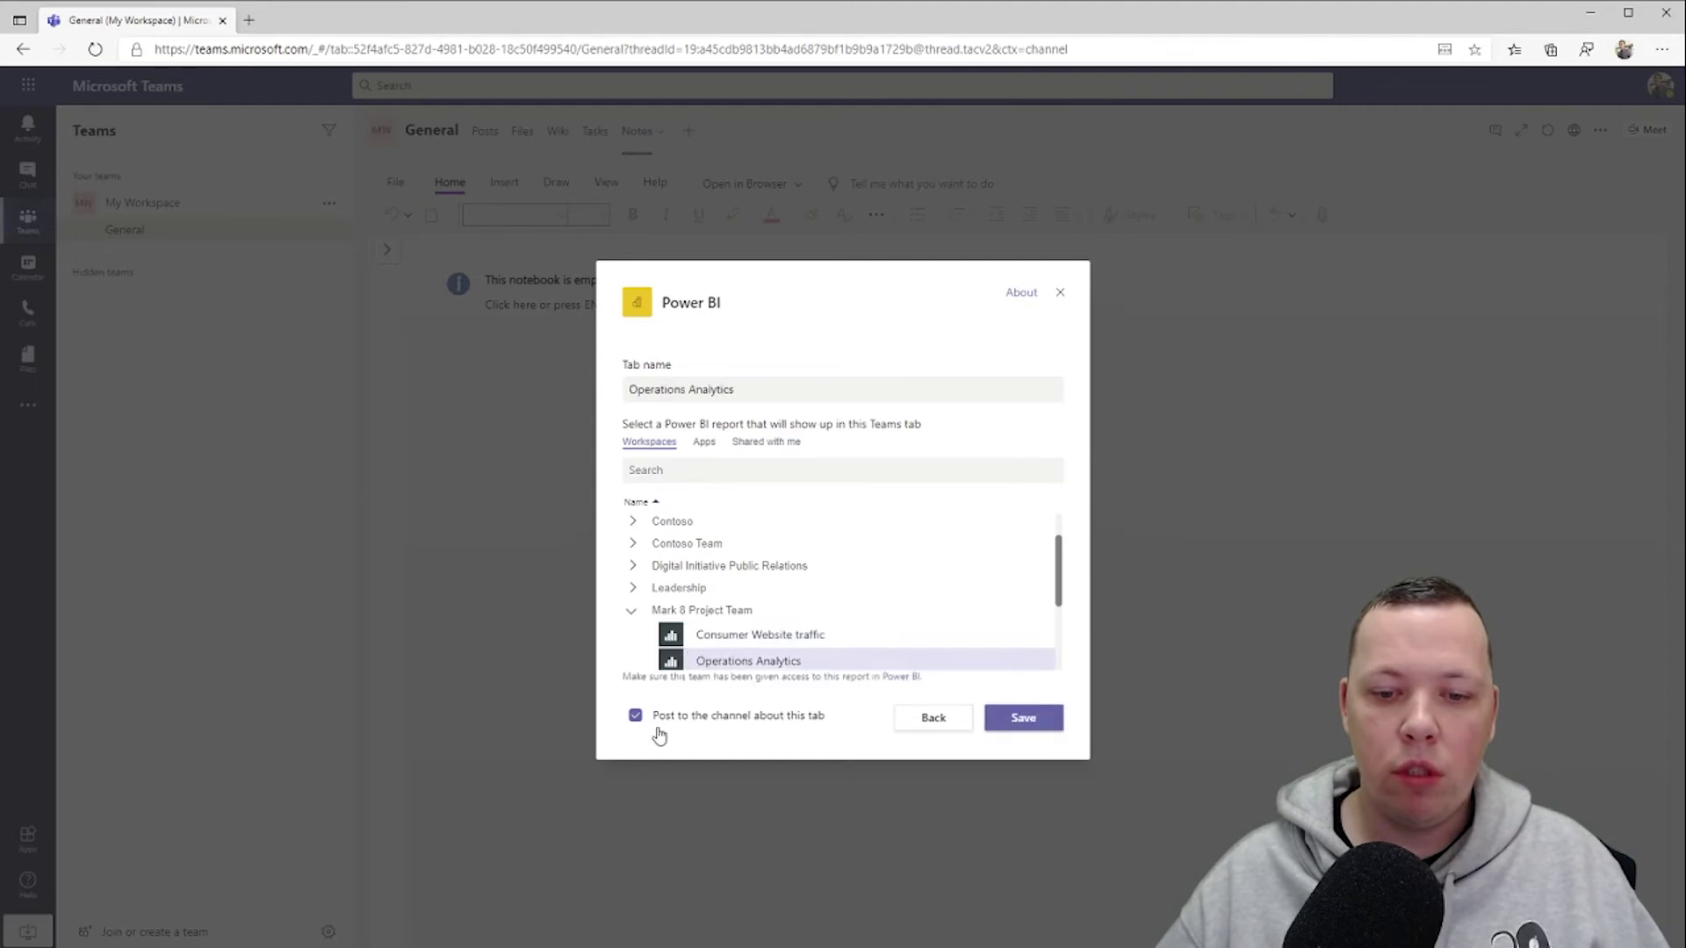
{"action": "left_click", "coordinate": [634, 716]}
{"action": "left_click", "coordinate": [1010, 720]}
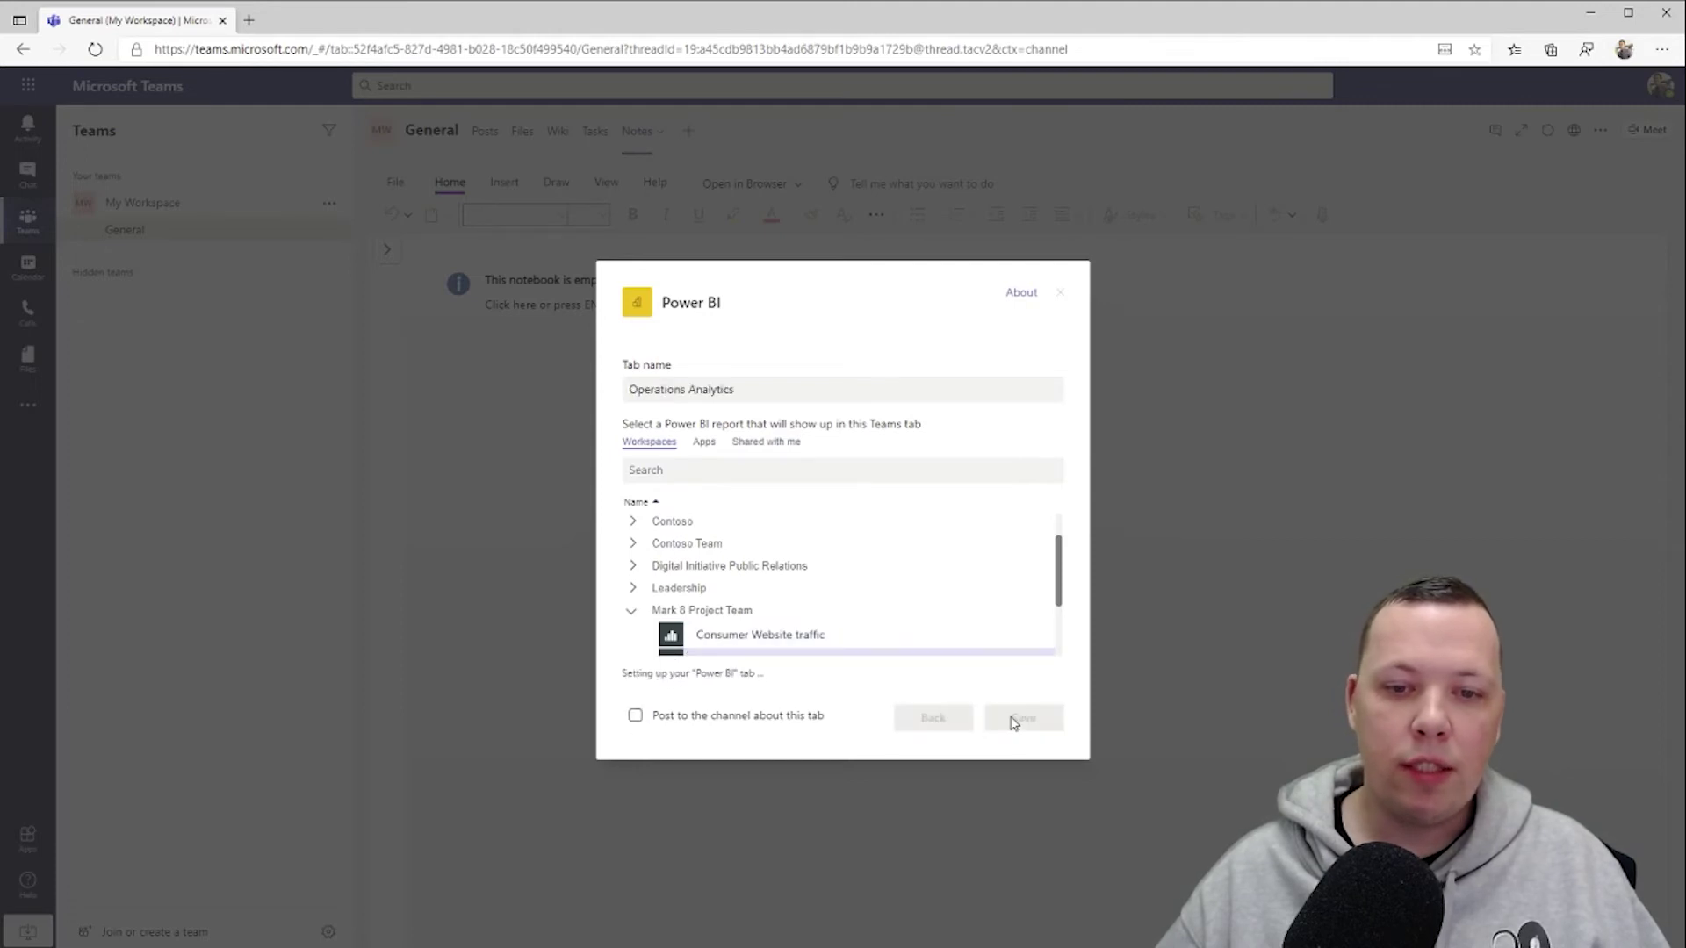
Rename the report tab to 'Data insights'.
{"action": "left_click", "coordinate": [778, 133]}
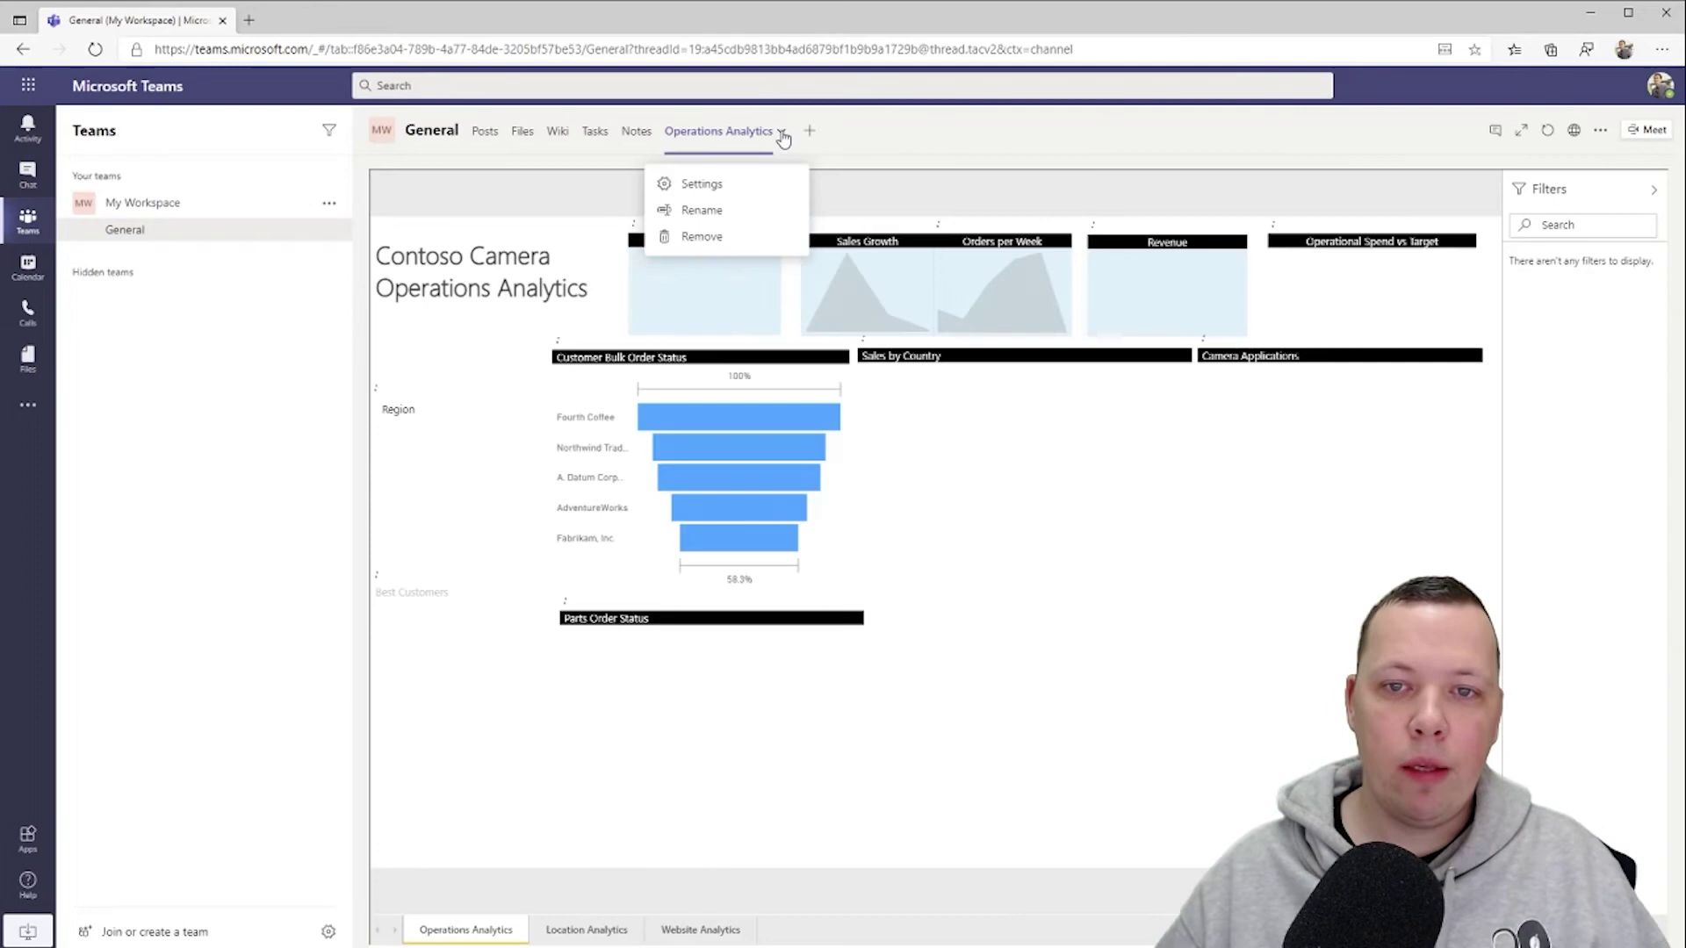
{"action": "left_click", "coordinate": [719, 217]}
{"action": "key", "text": "ctrl+a"}
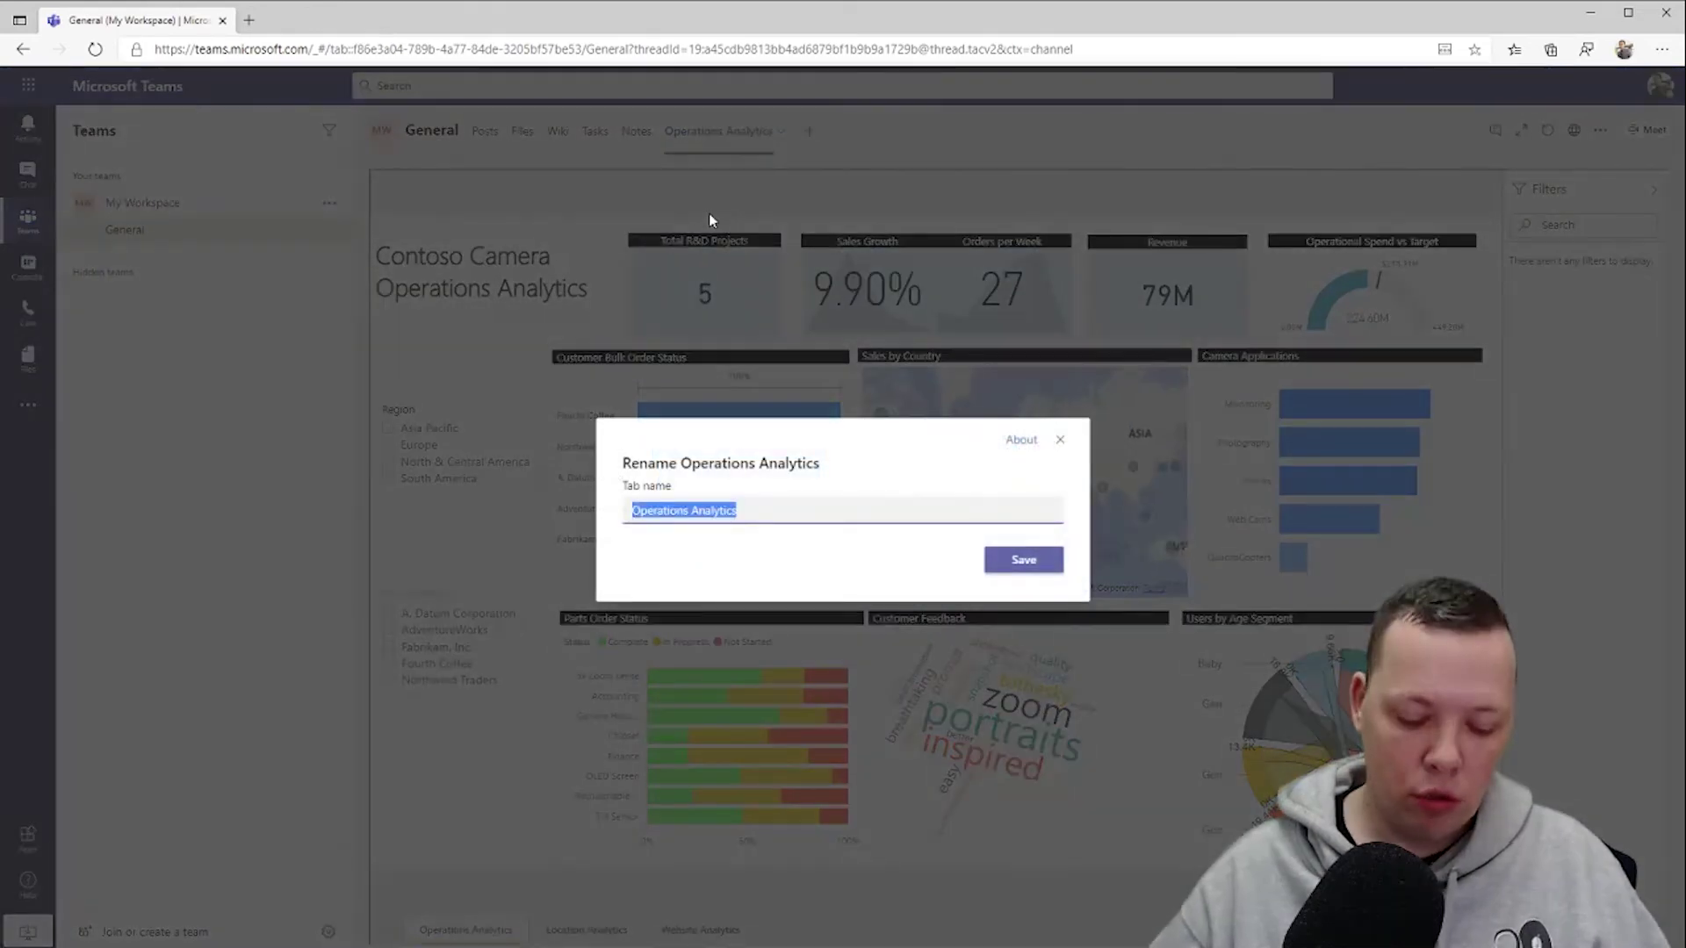
{"action": "type", "text": "Data insights"}
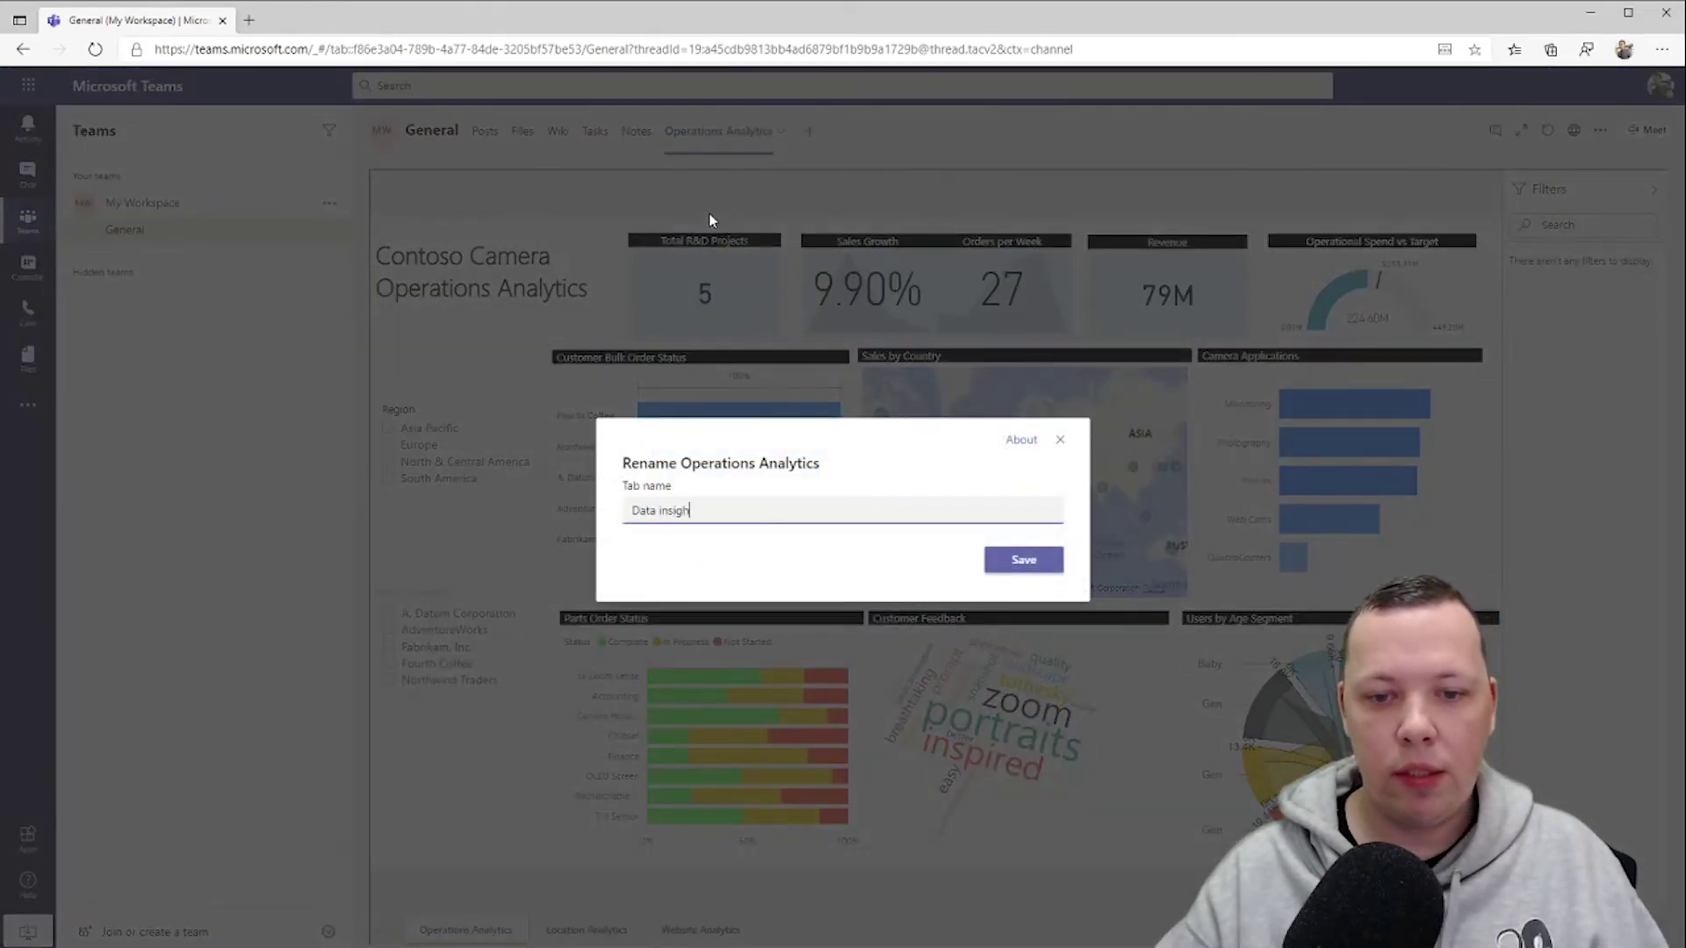
{"action": "key", "text": "Return"}
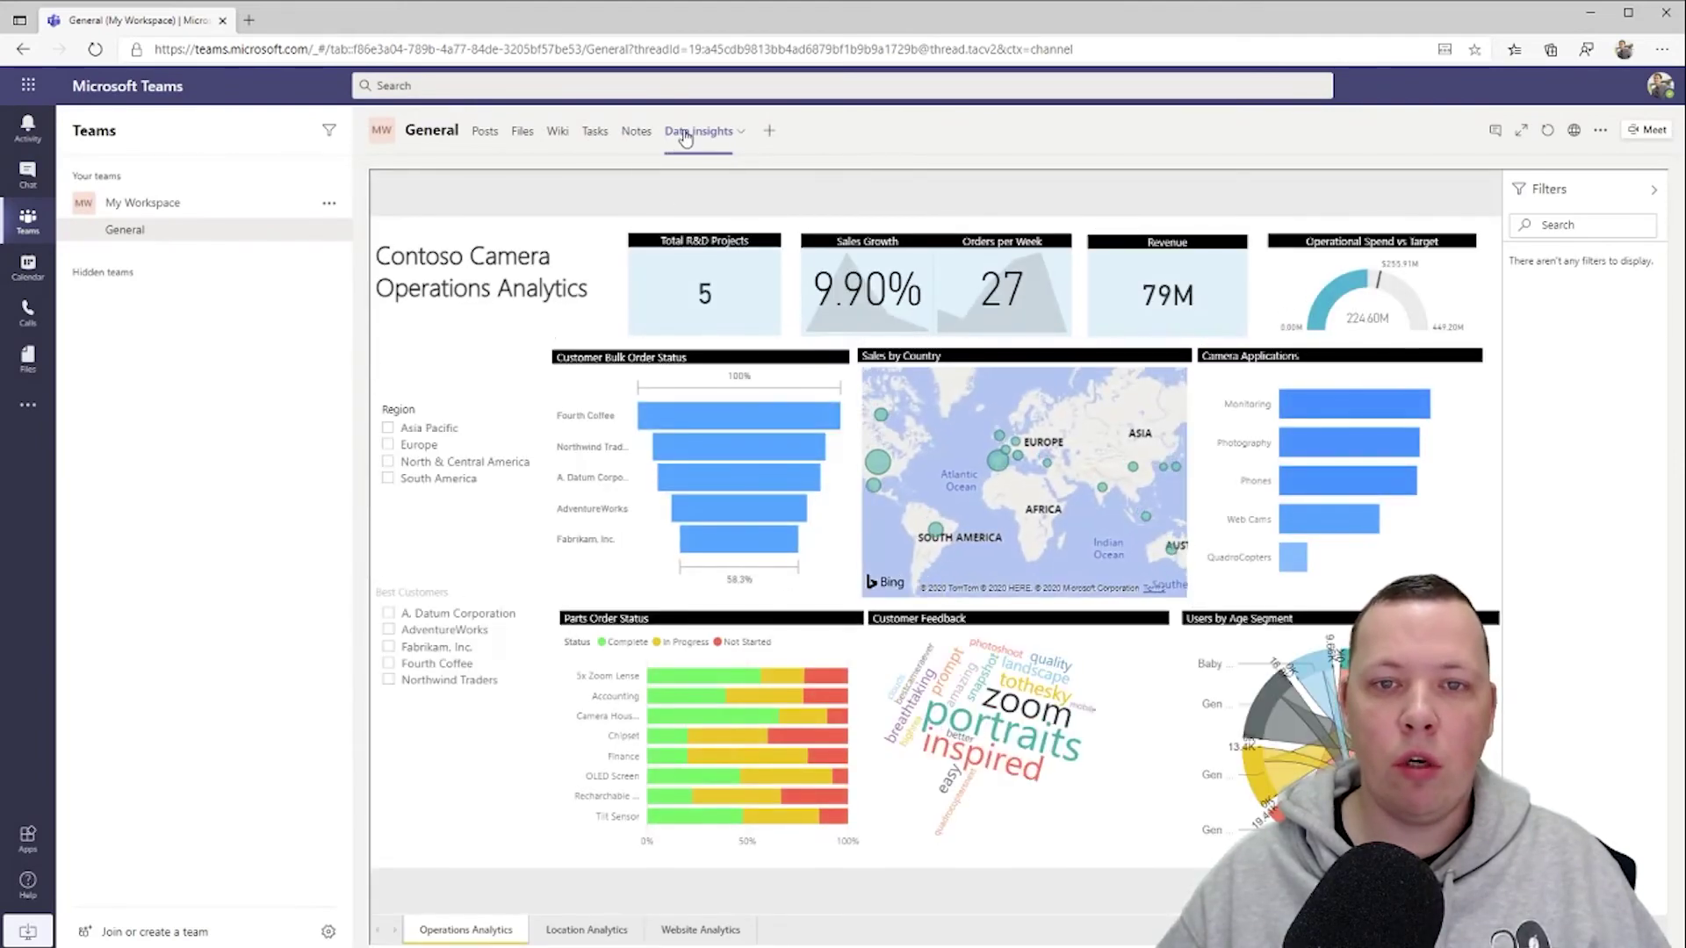
Add a SharePoint tab showing the News page, without posting to the channel.
{"action": "left_click", "coordinate": [772, 133]}
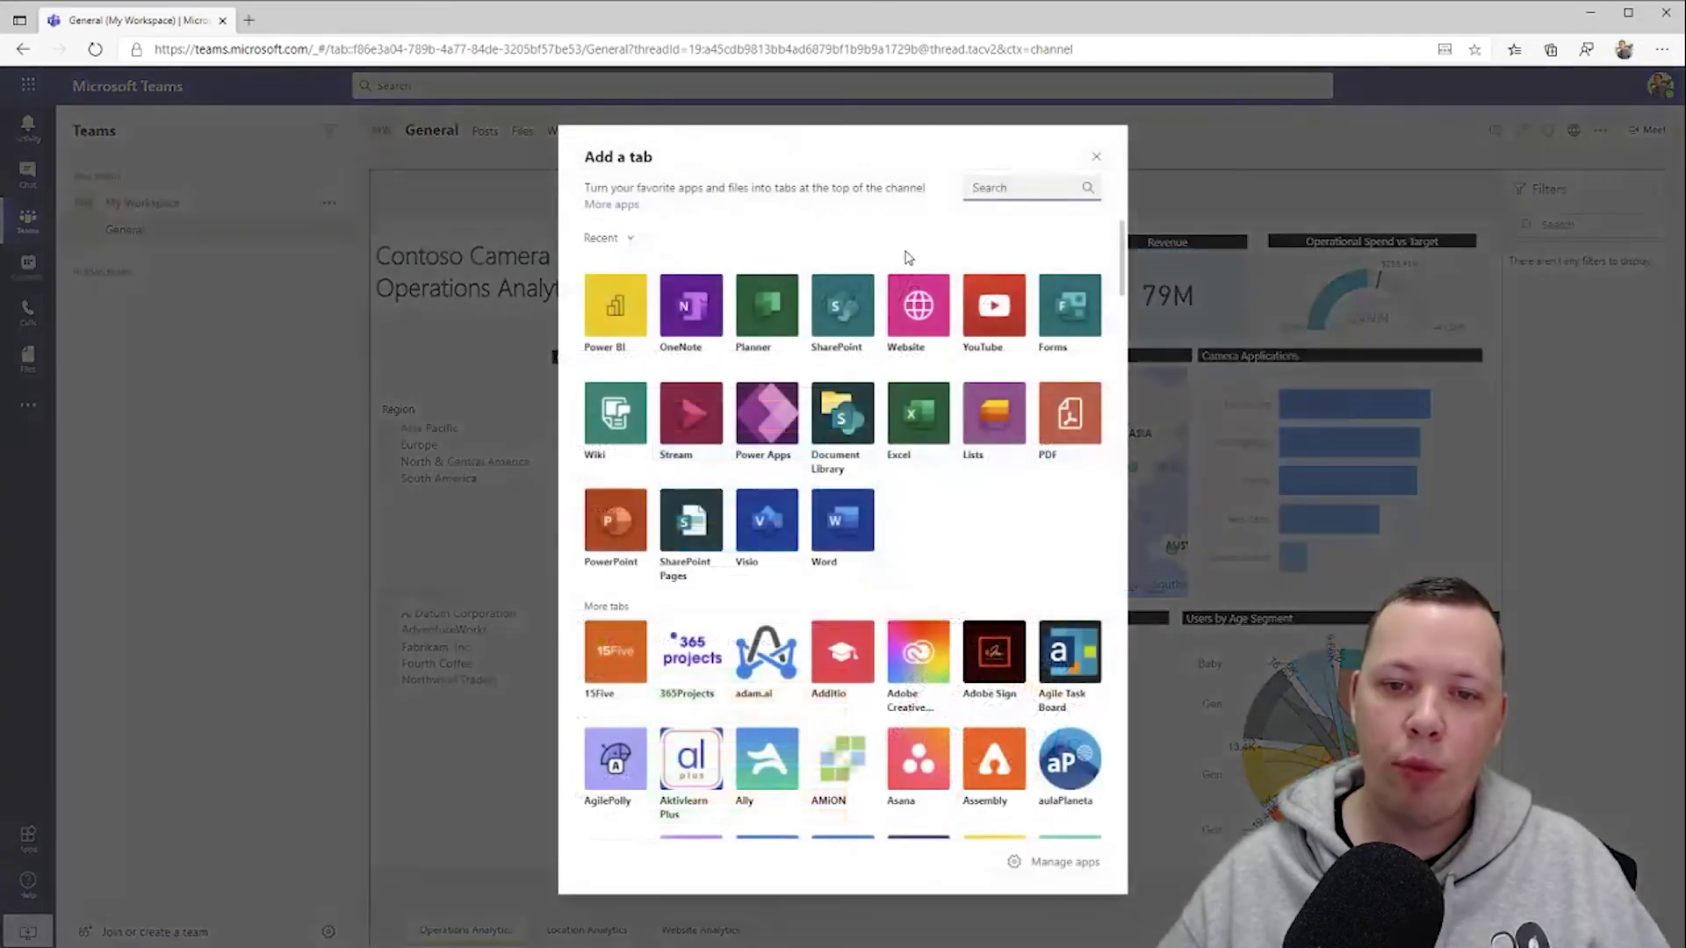
{"action": "left_click", "coordinate": [845, 309]}
{"action": "left_click", "coordinate": [637, 717]}
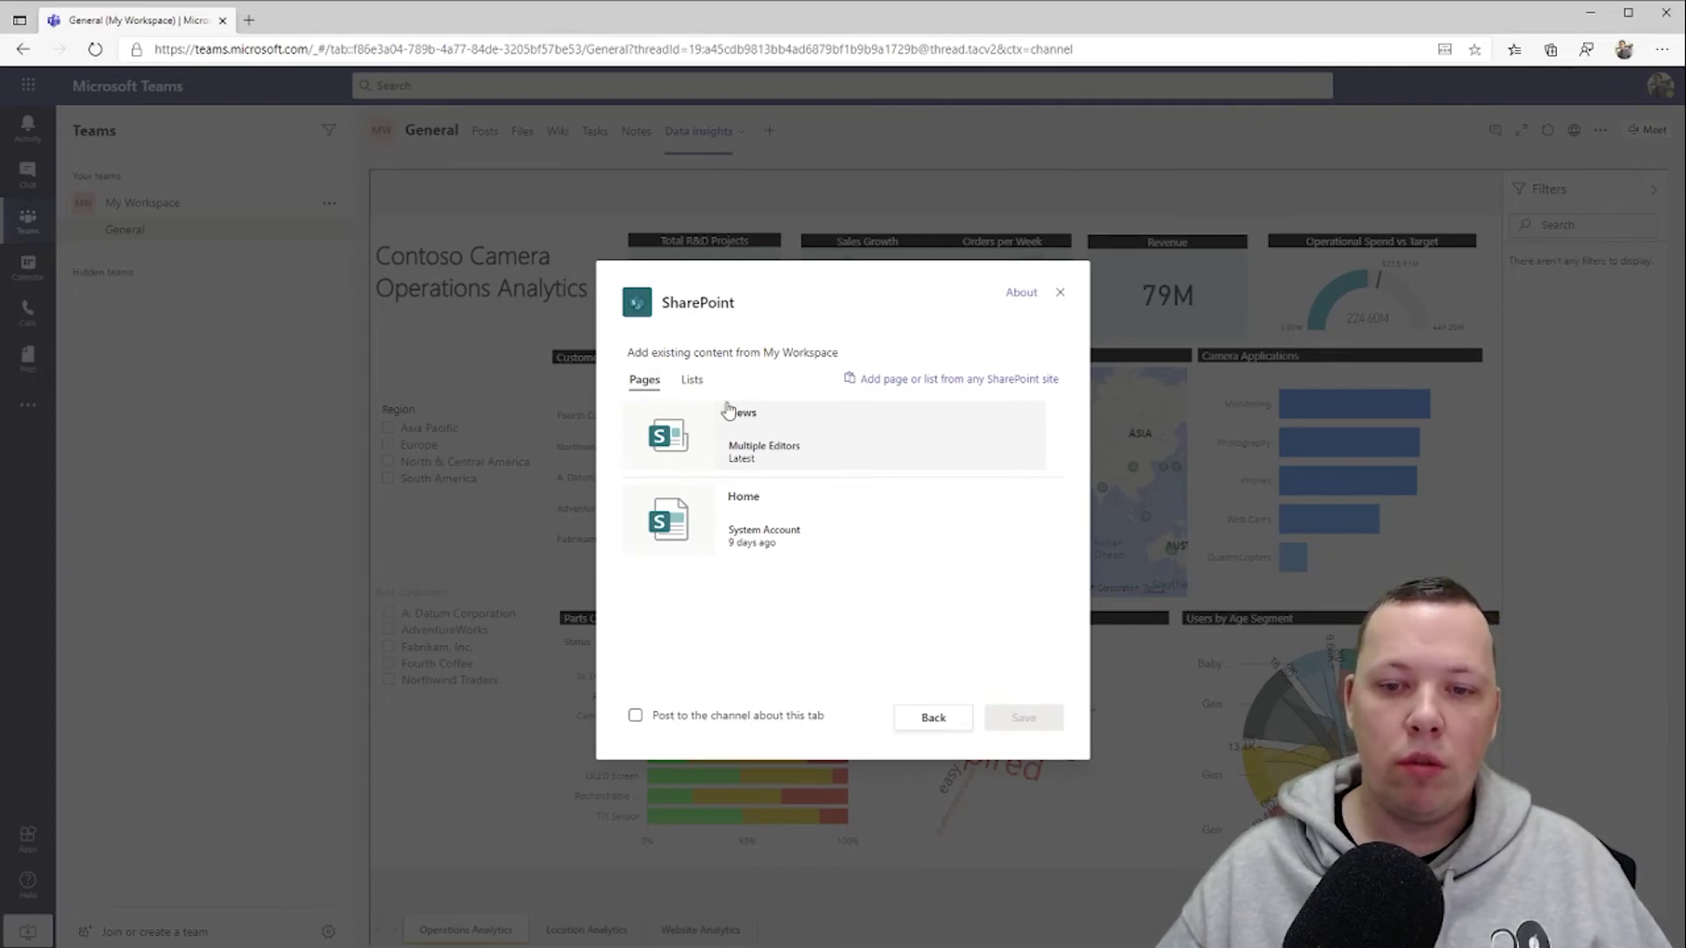
{"action": "left_click", "coordinate": [770, 439]}
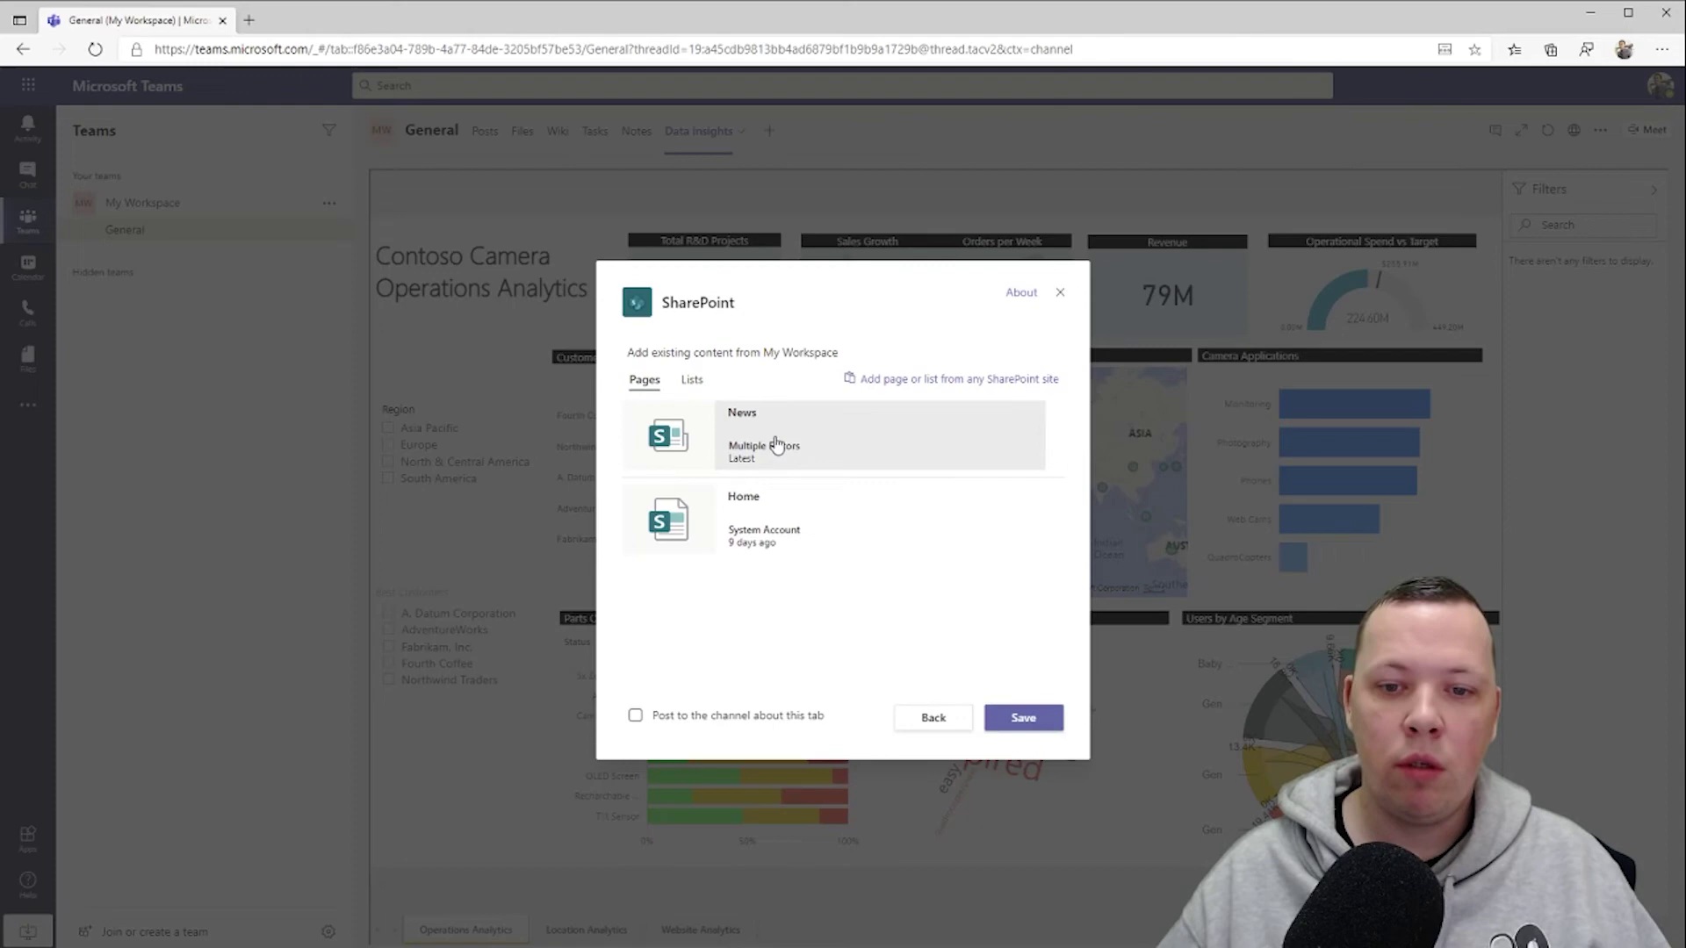
{"action": "left_click", "coordinate": [1029, 721]}
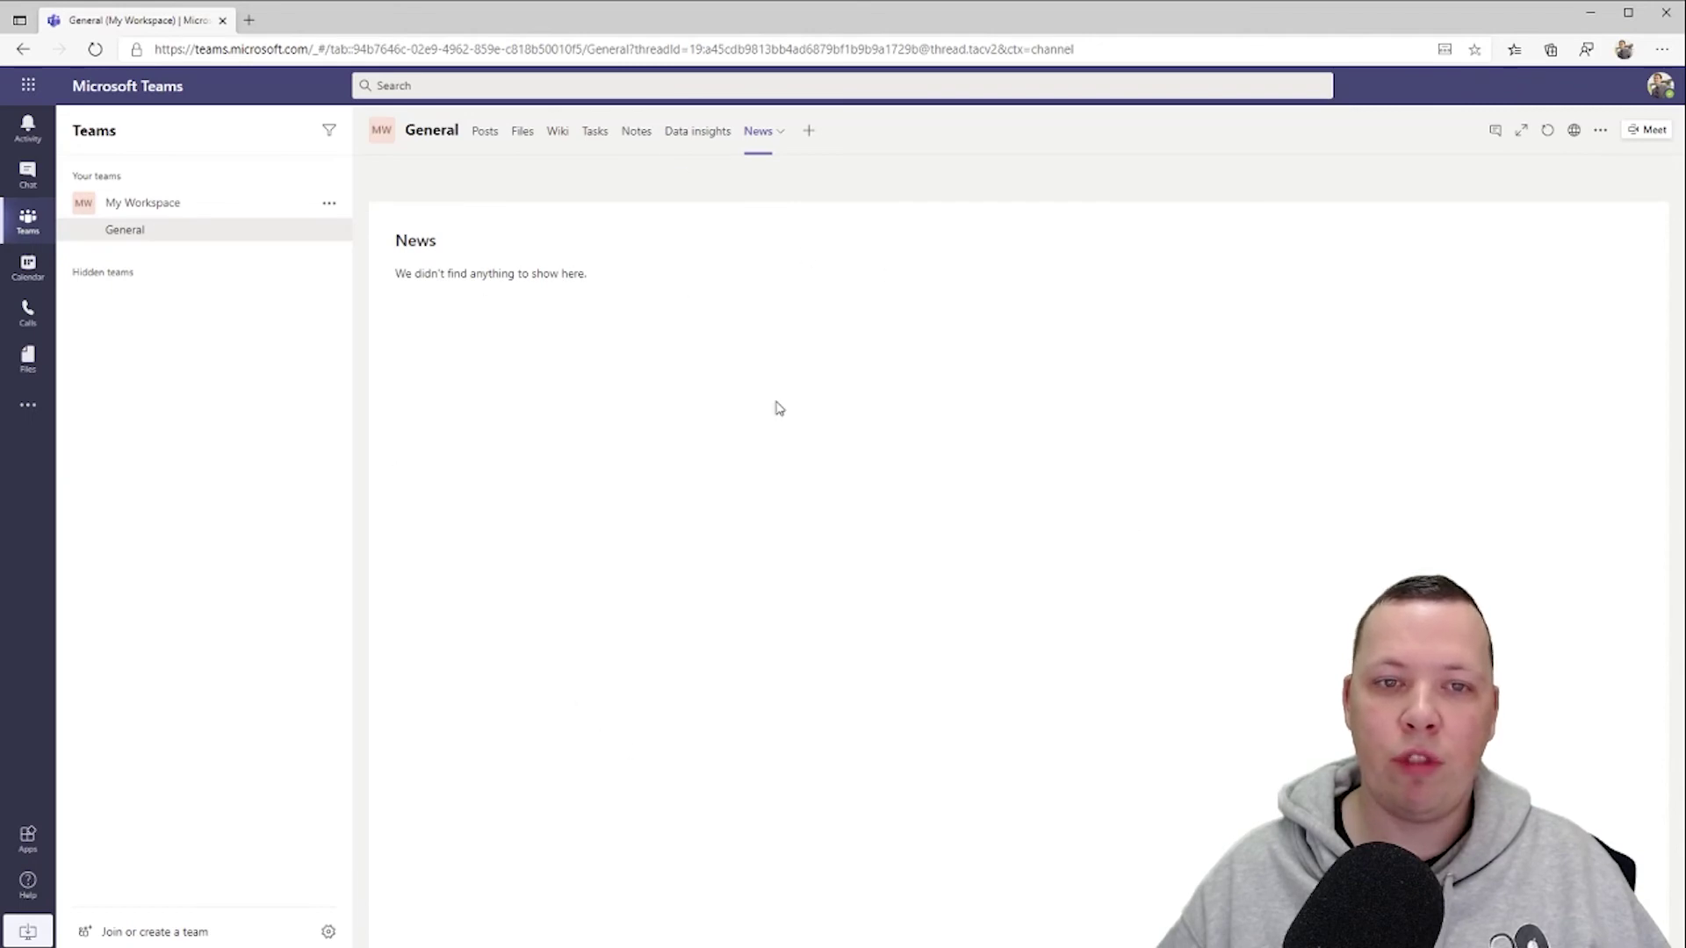
{"action": "left_click", "coordinate": [809, 131]}
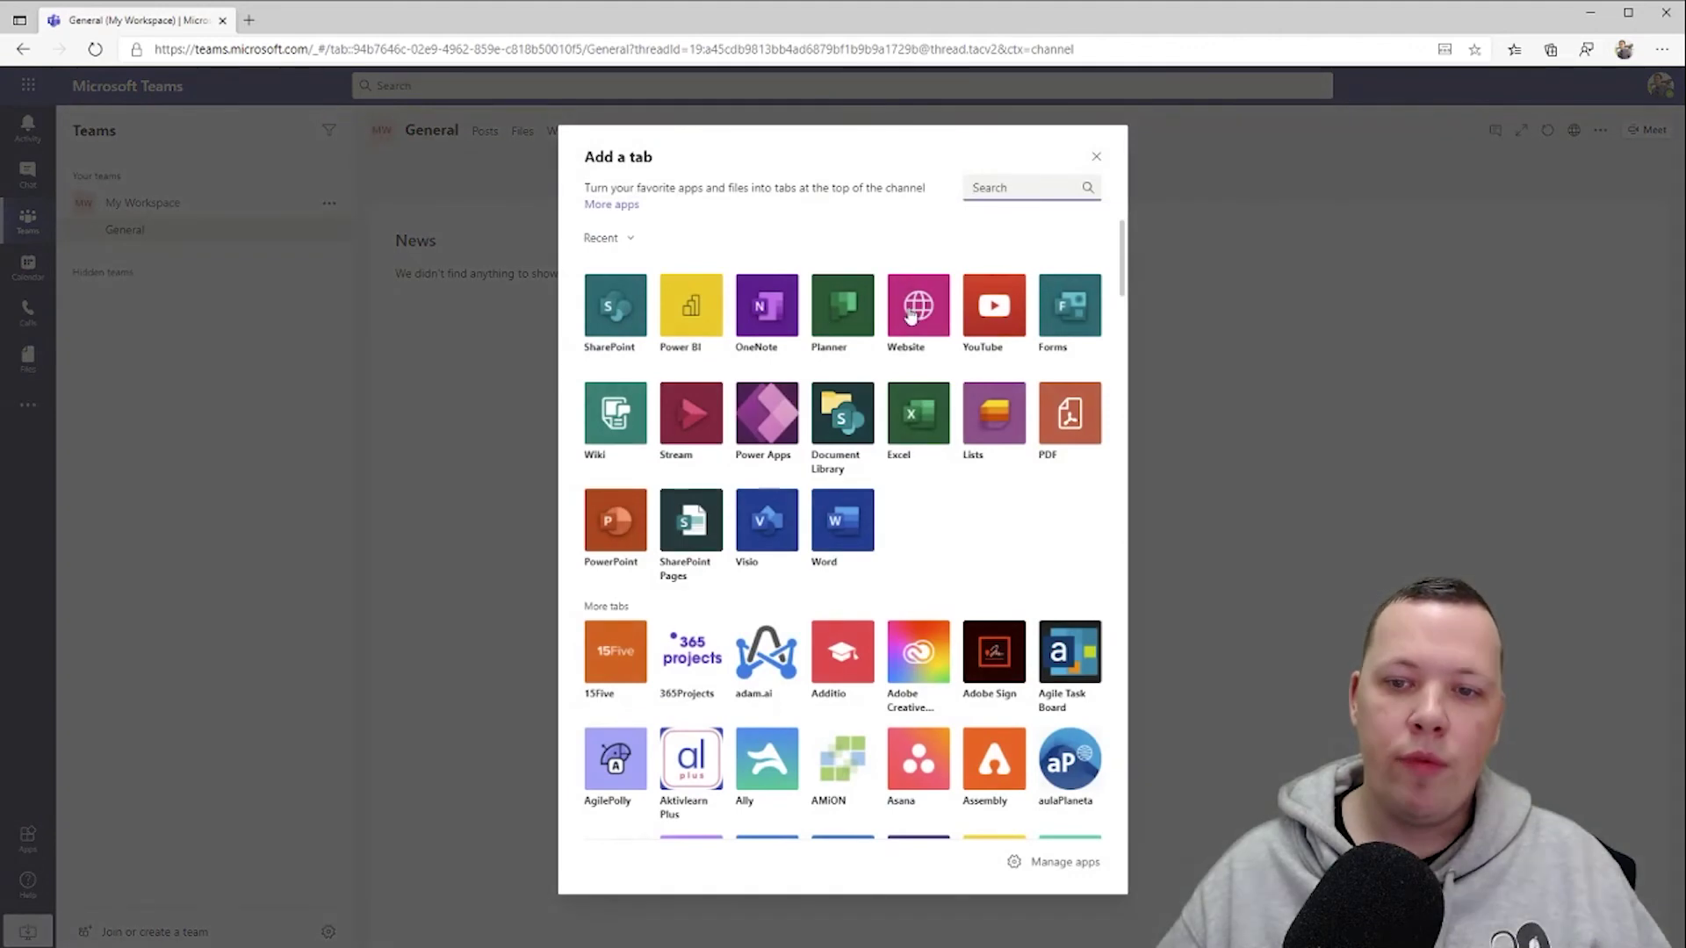
{"action": "left_click", "coordinate": [911, 316]}
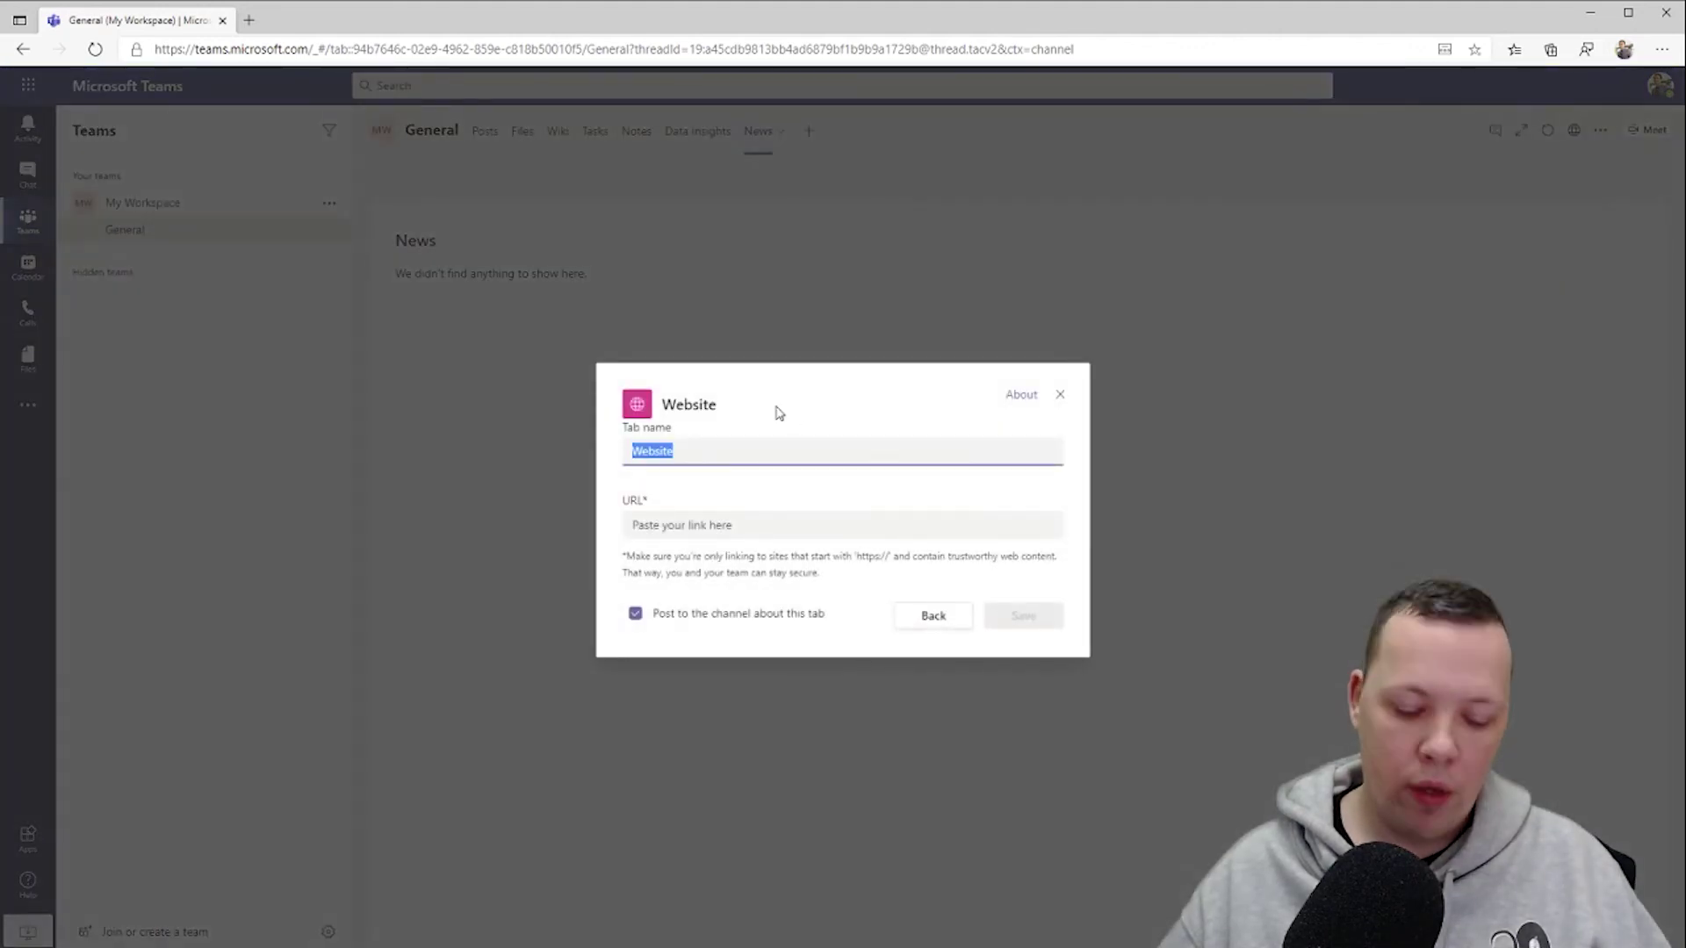
{"action": "type", "text": "Search"}
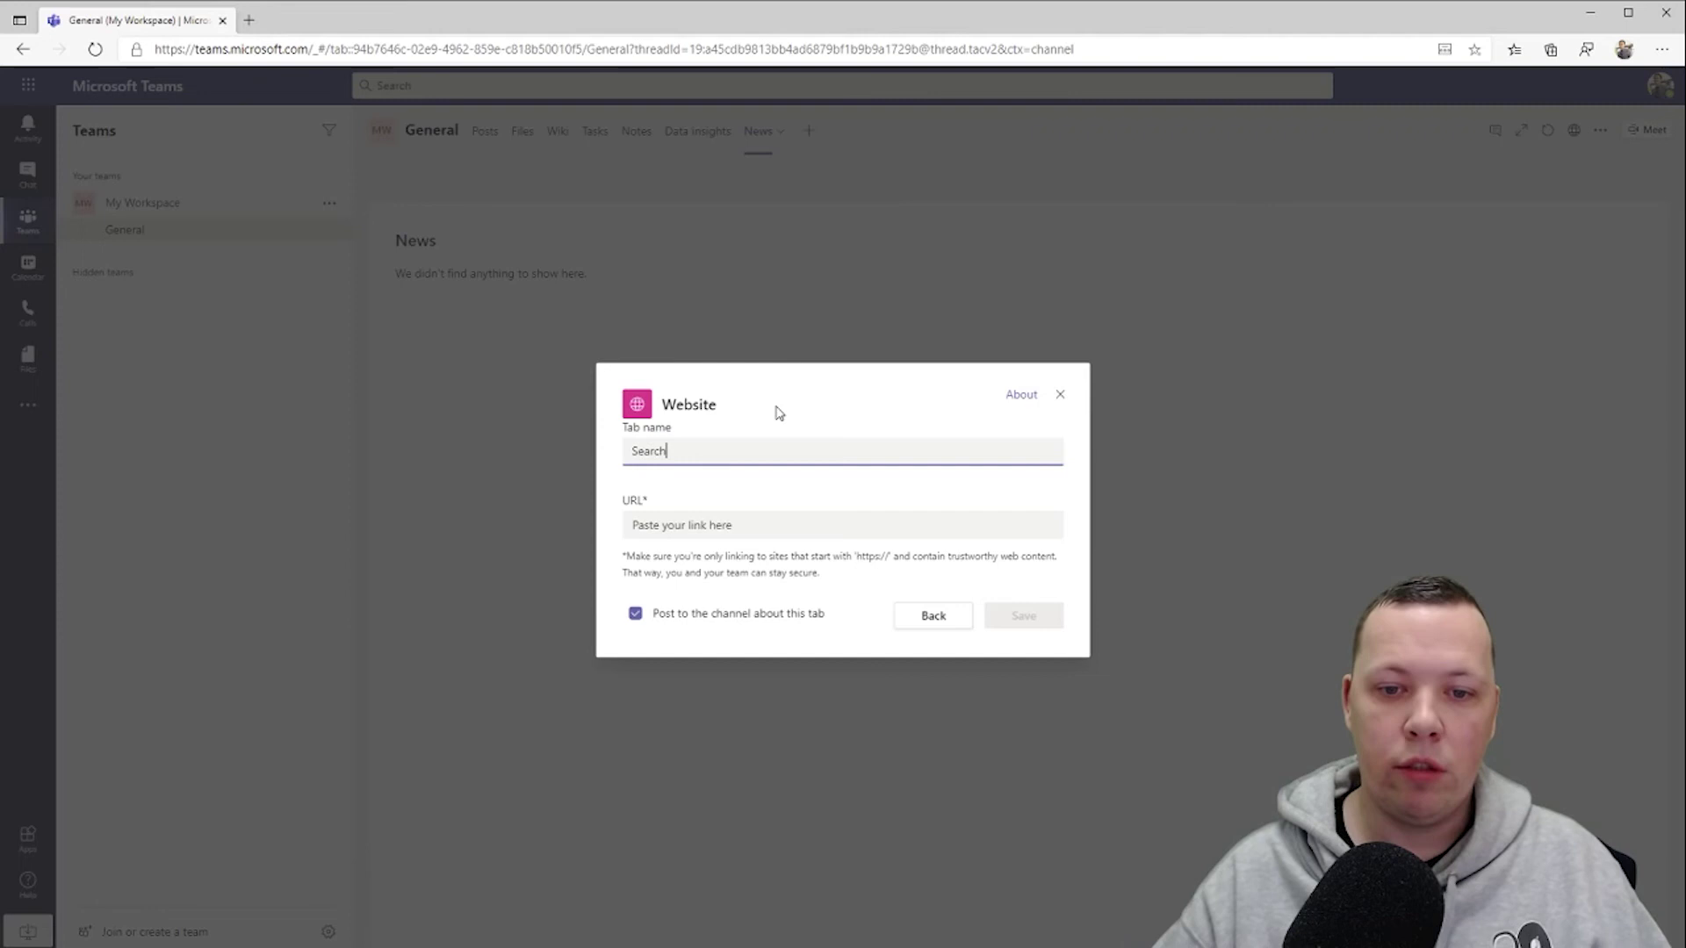
{"action": "key", "text": "Tab"}
{"action": "type", "text": "https:"}
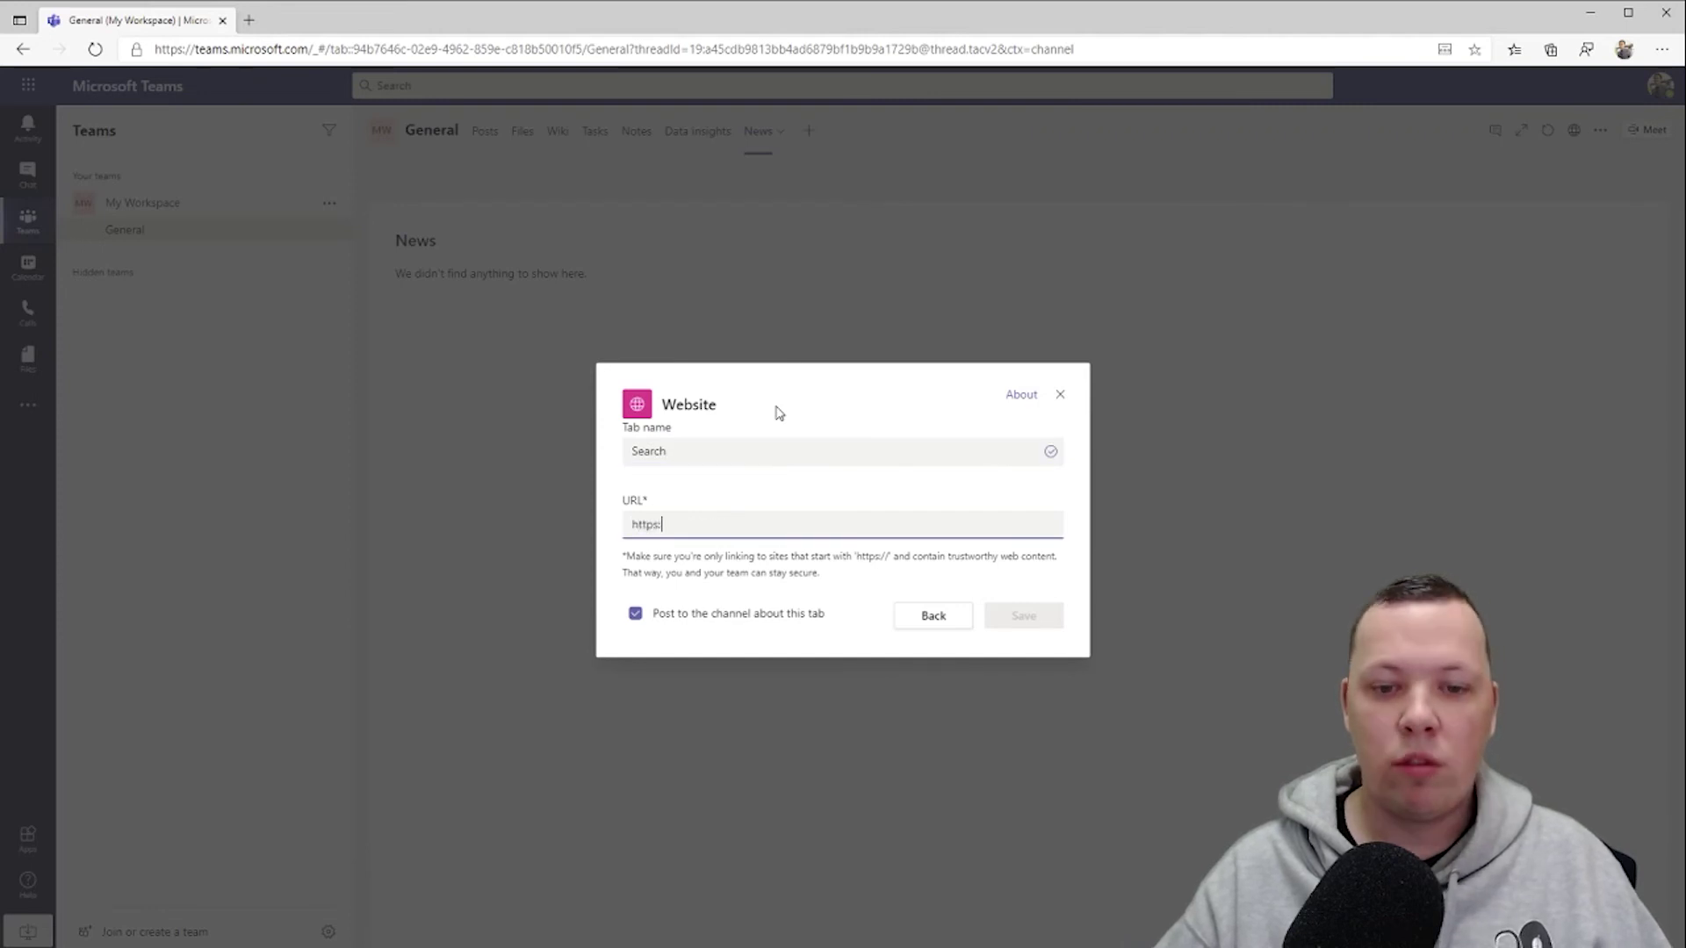
{"action": "type", "text": "//www.bing.com"}
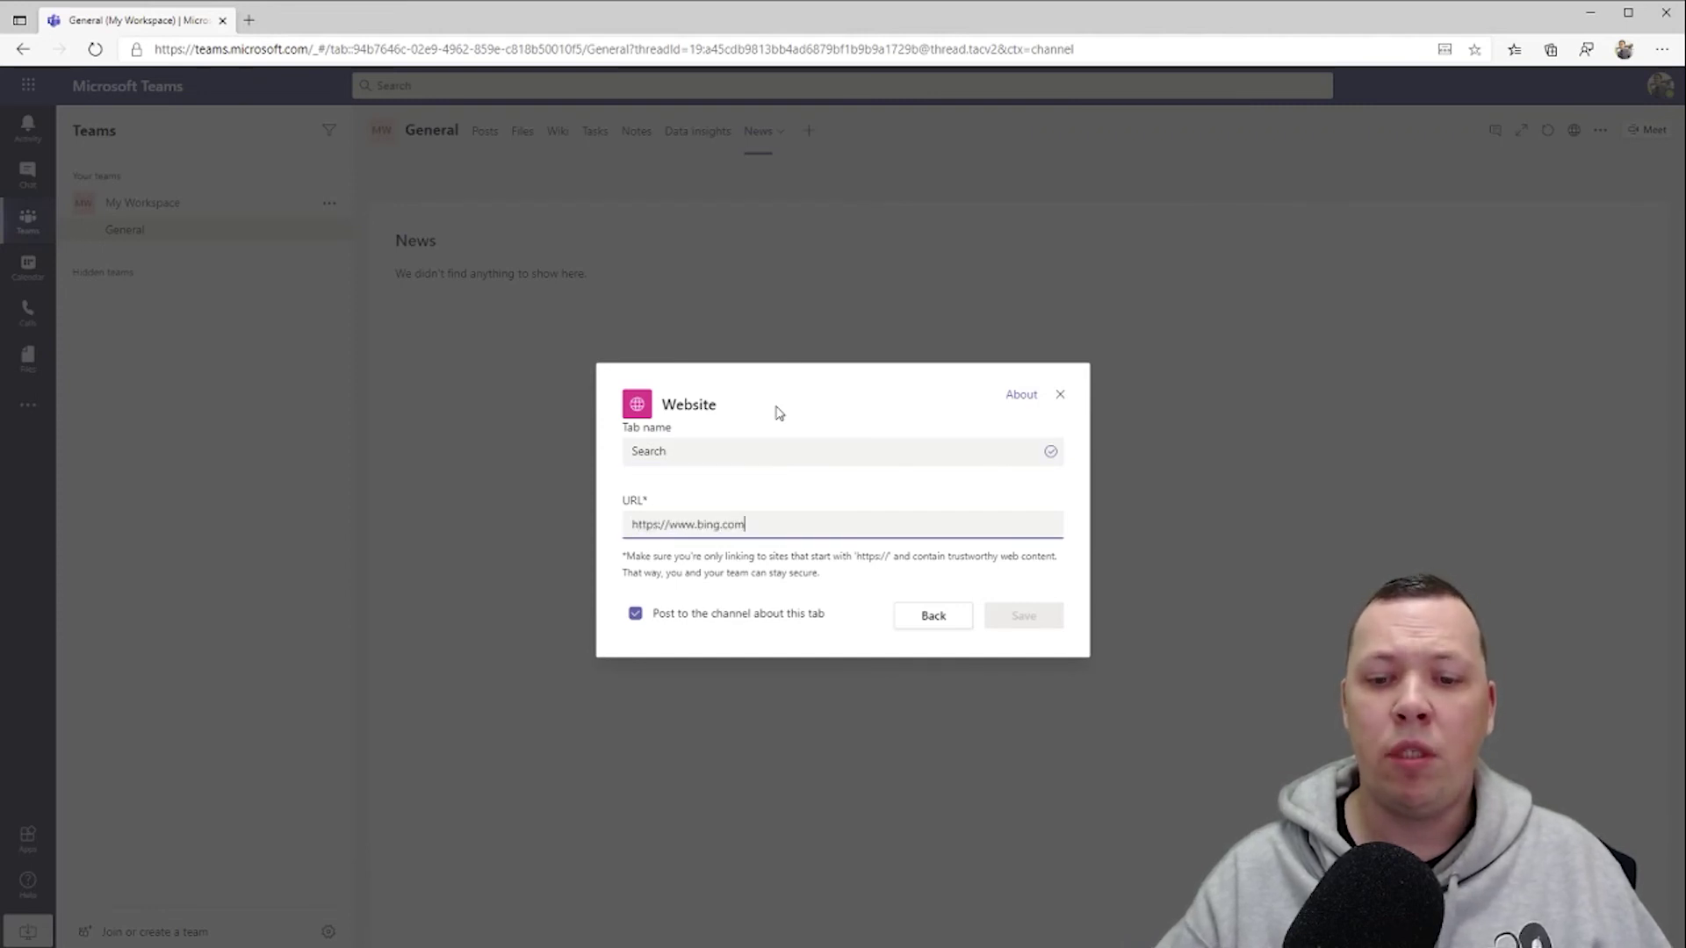
{"action": "left_click", "coordinate": [636, 614]}
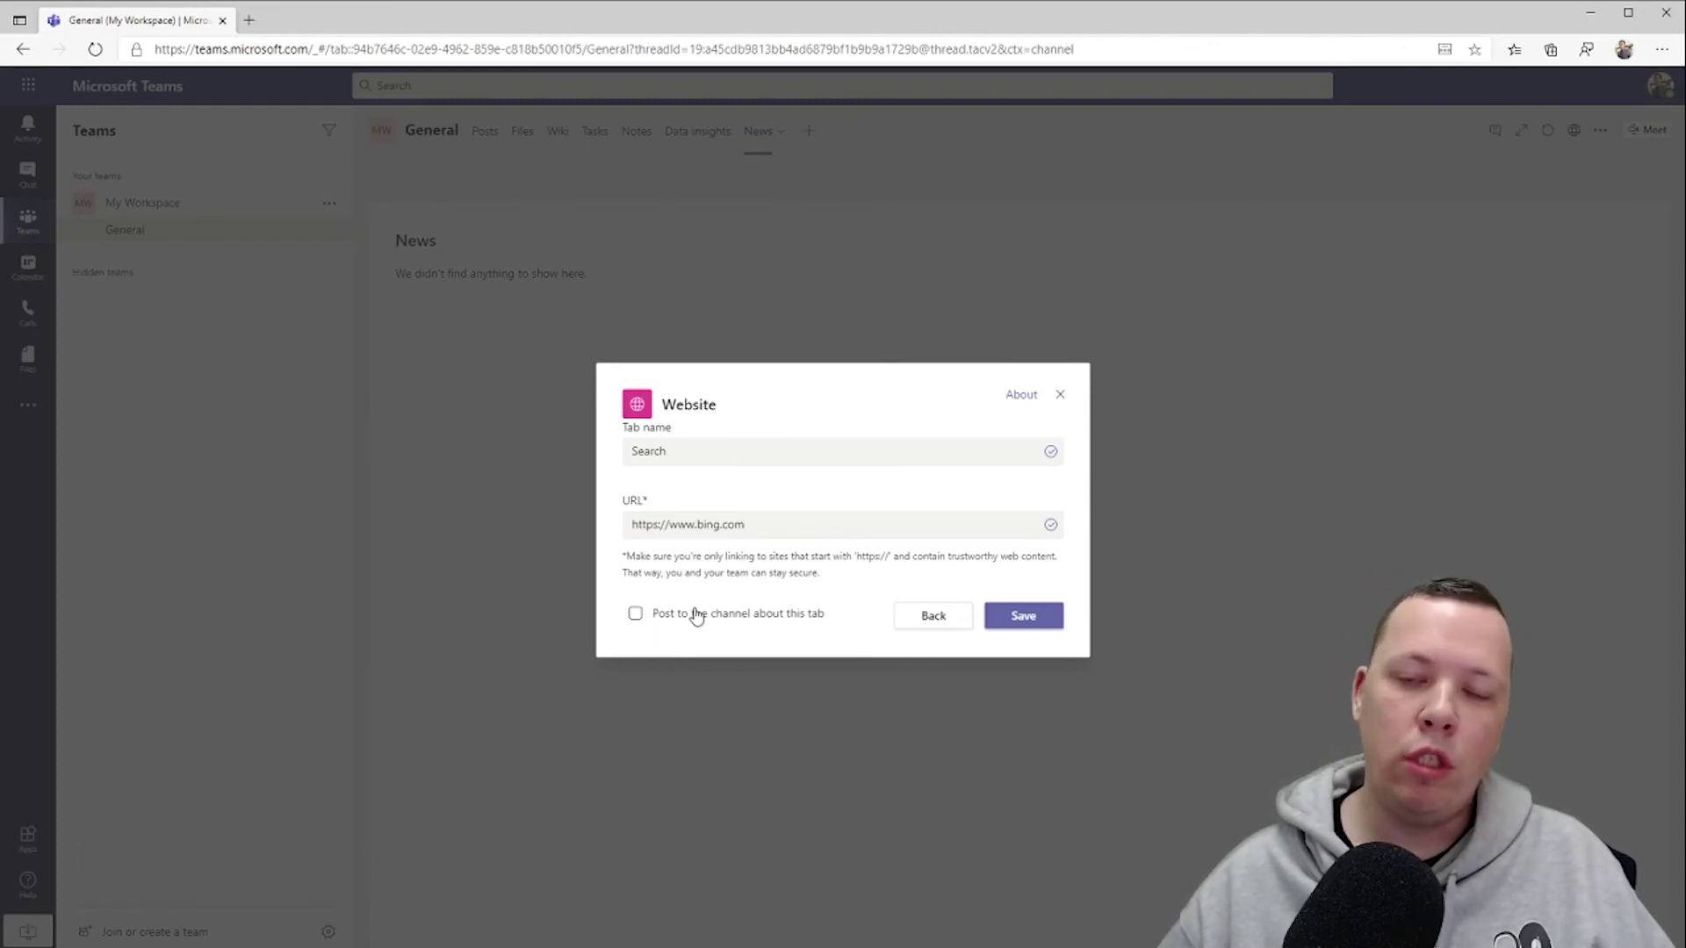
{"action": "left_click", "coordinate": [1025, 615]}
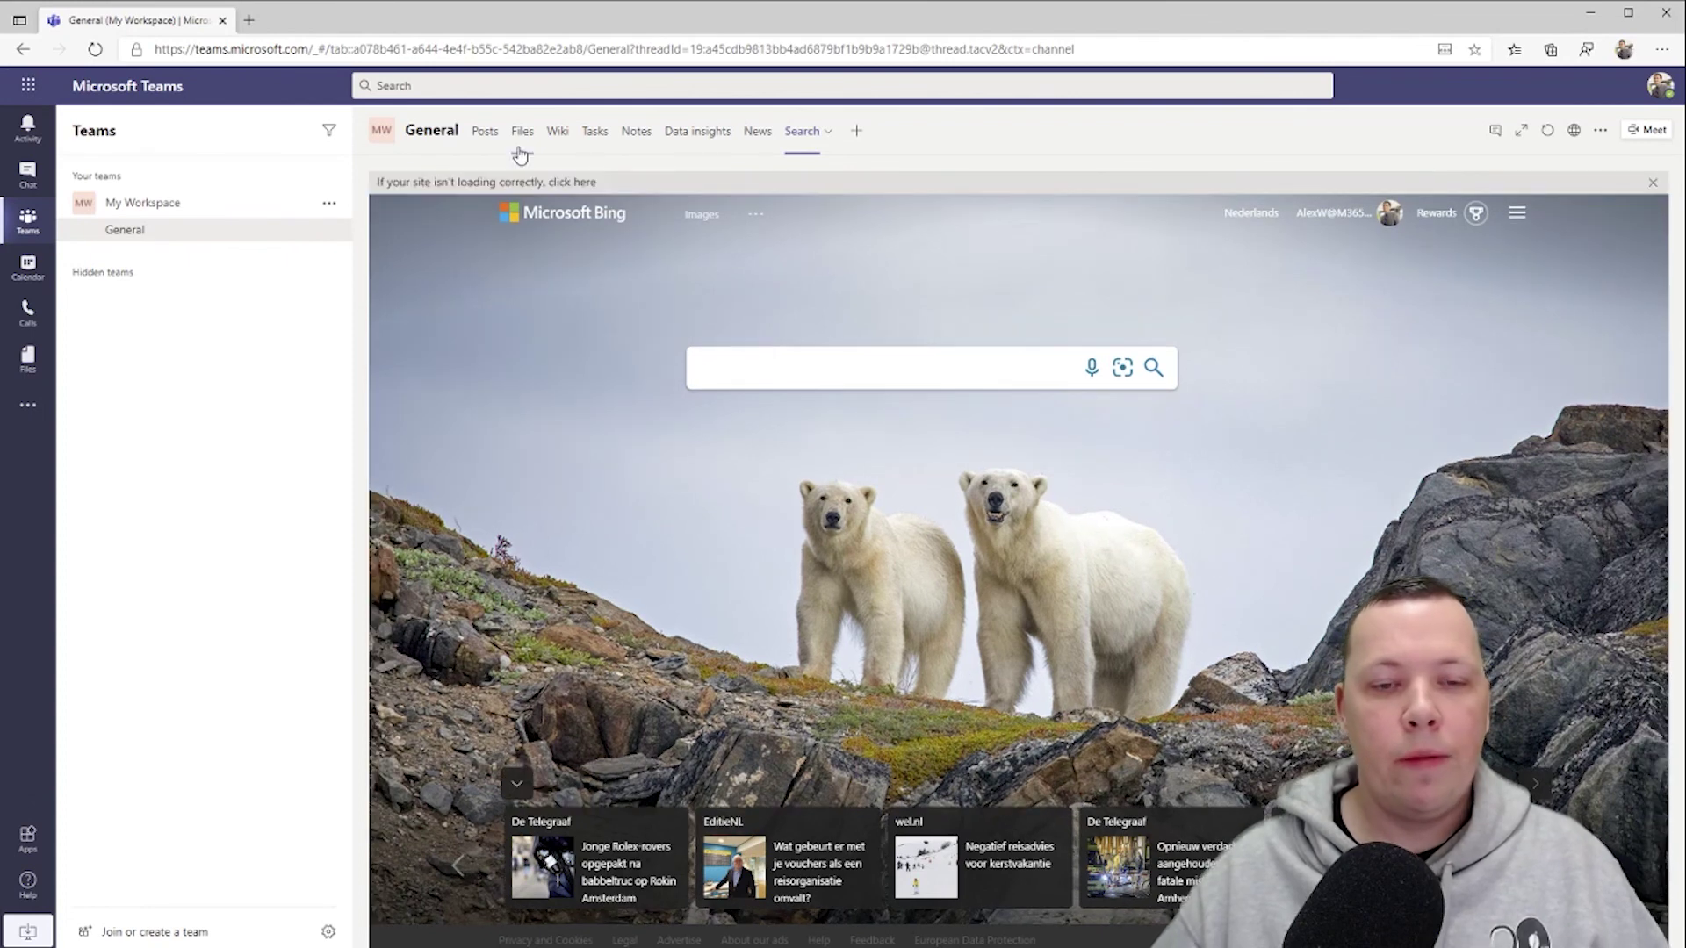
{"action": "left_click", "coordinate": [593, 140]}
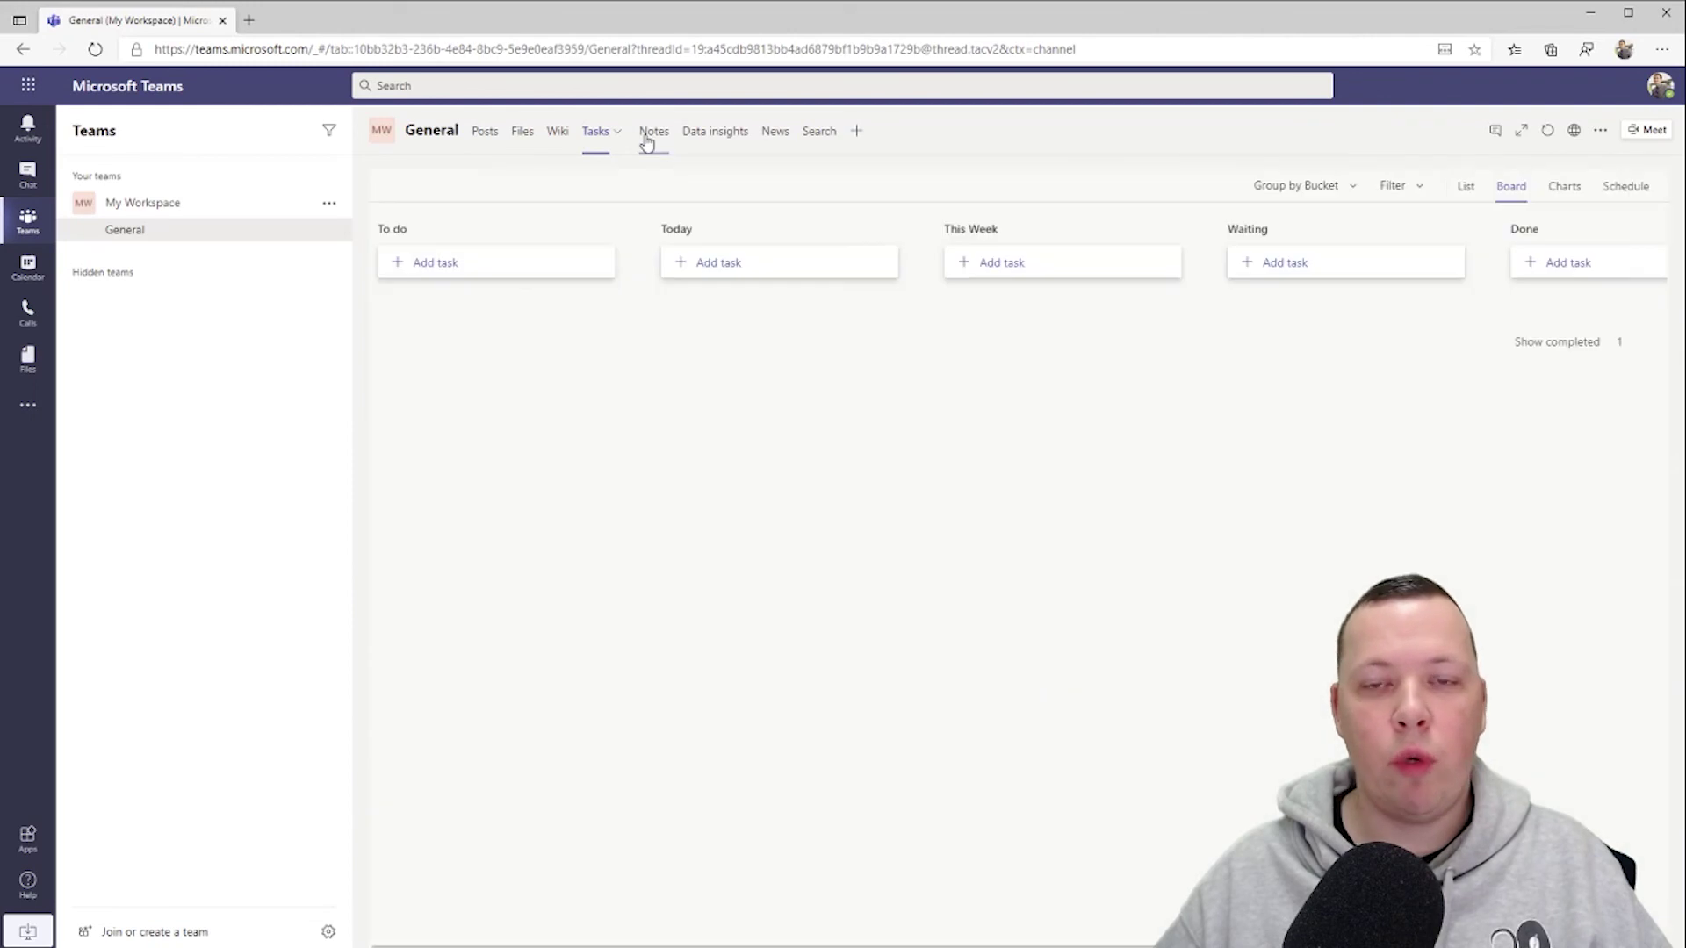
{"action": "left_click", "coordinate": [647, 140]}
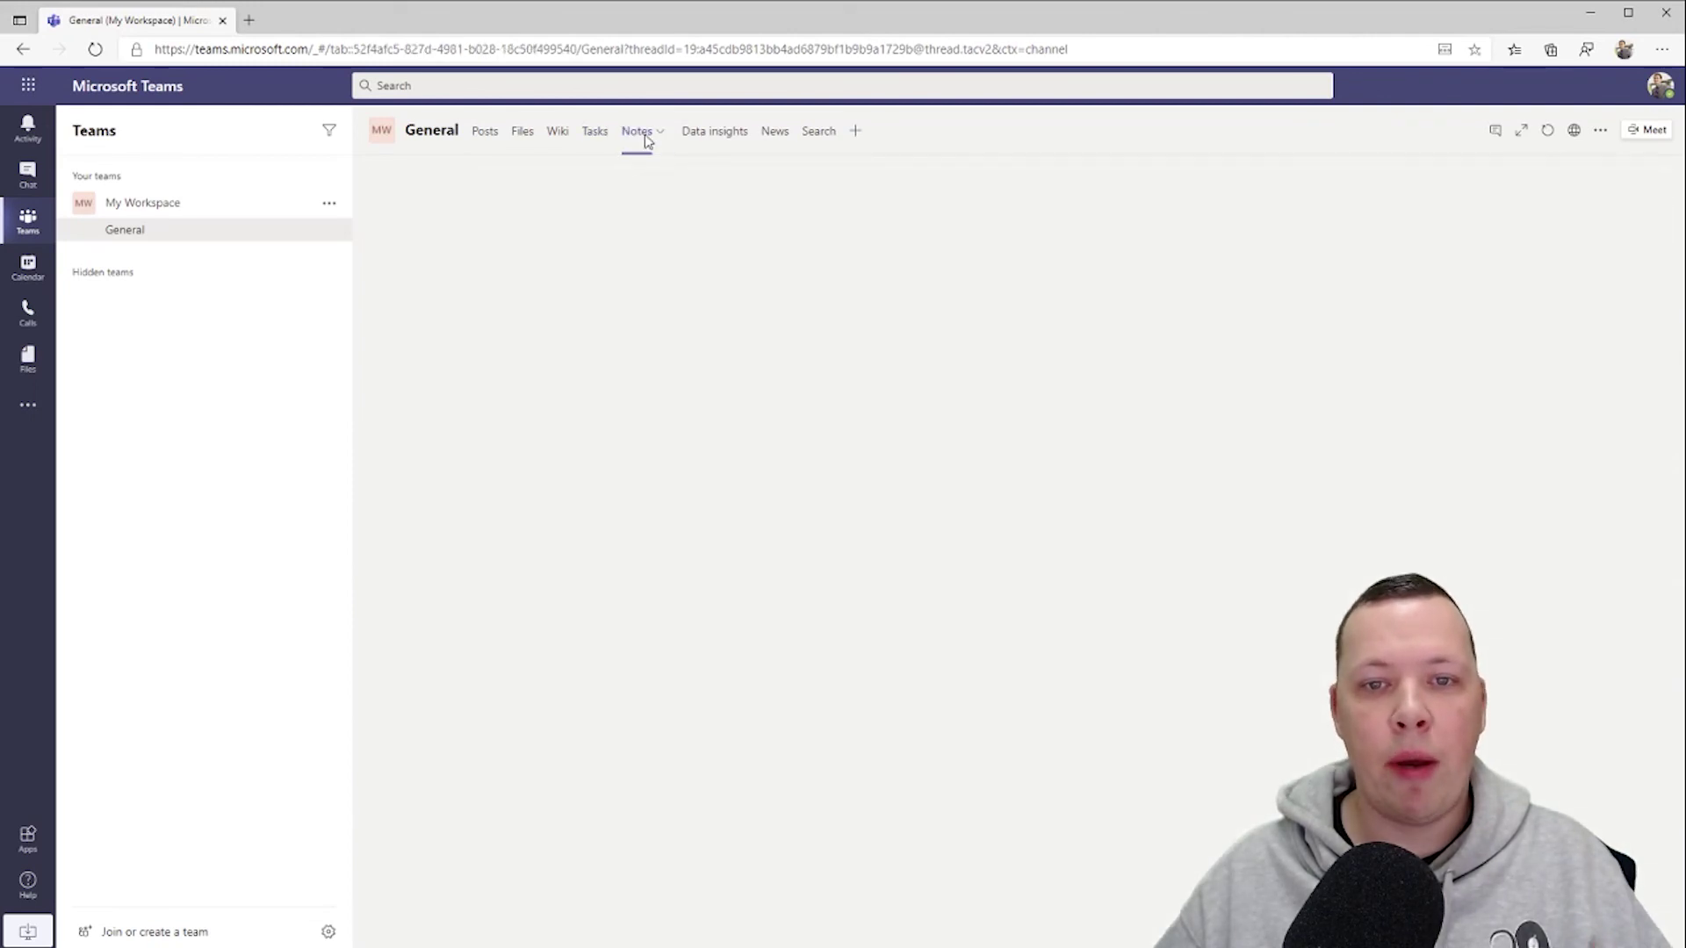
{"action": "left_click", "coordinate": [712, 139]}
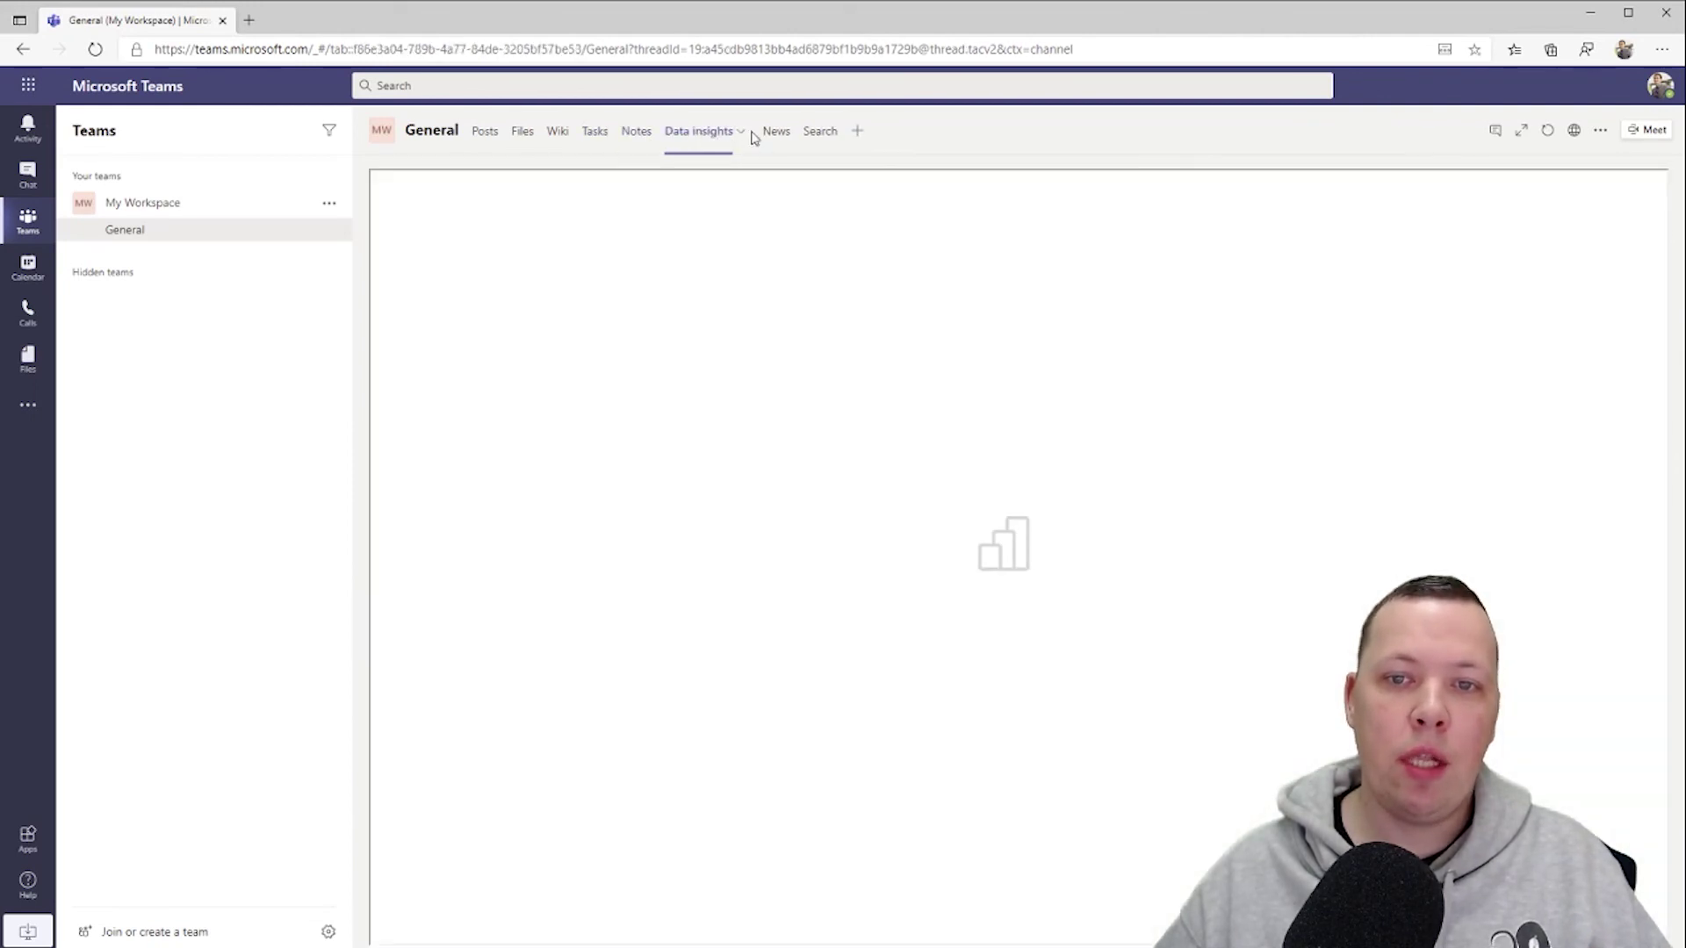
{"action": "left_click", "coordinate": [774, 138]}
{"action": "left_click", "coordinate": [805, 135]}
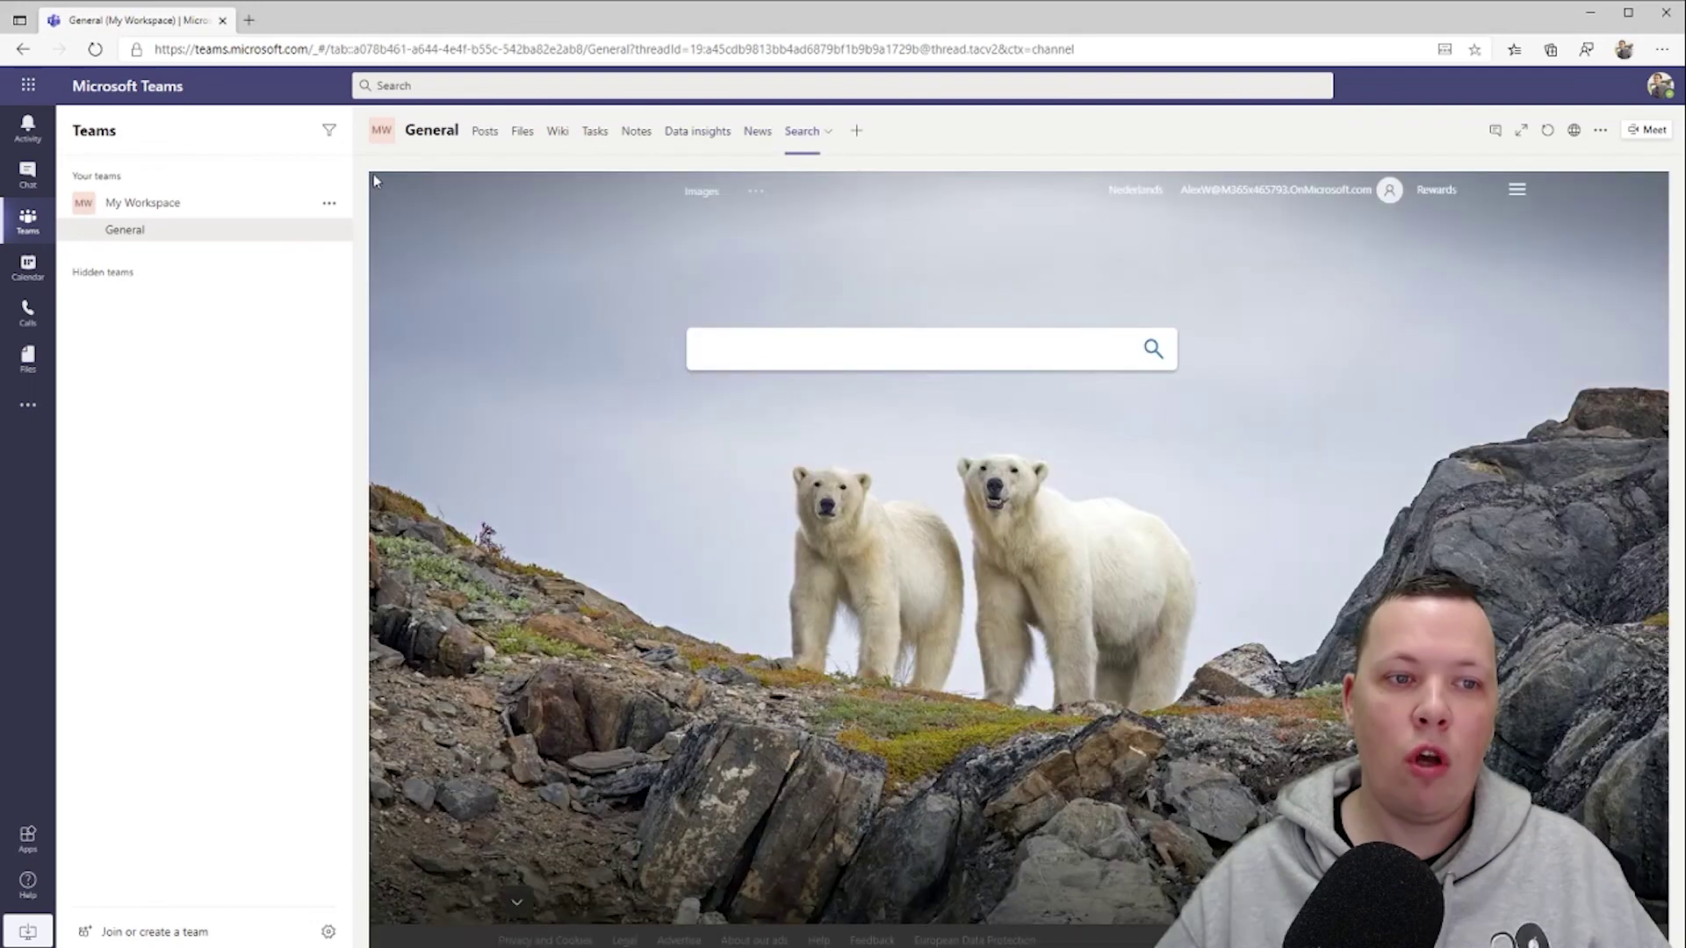